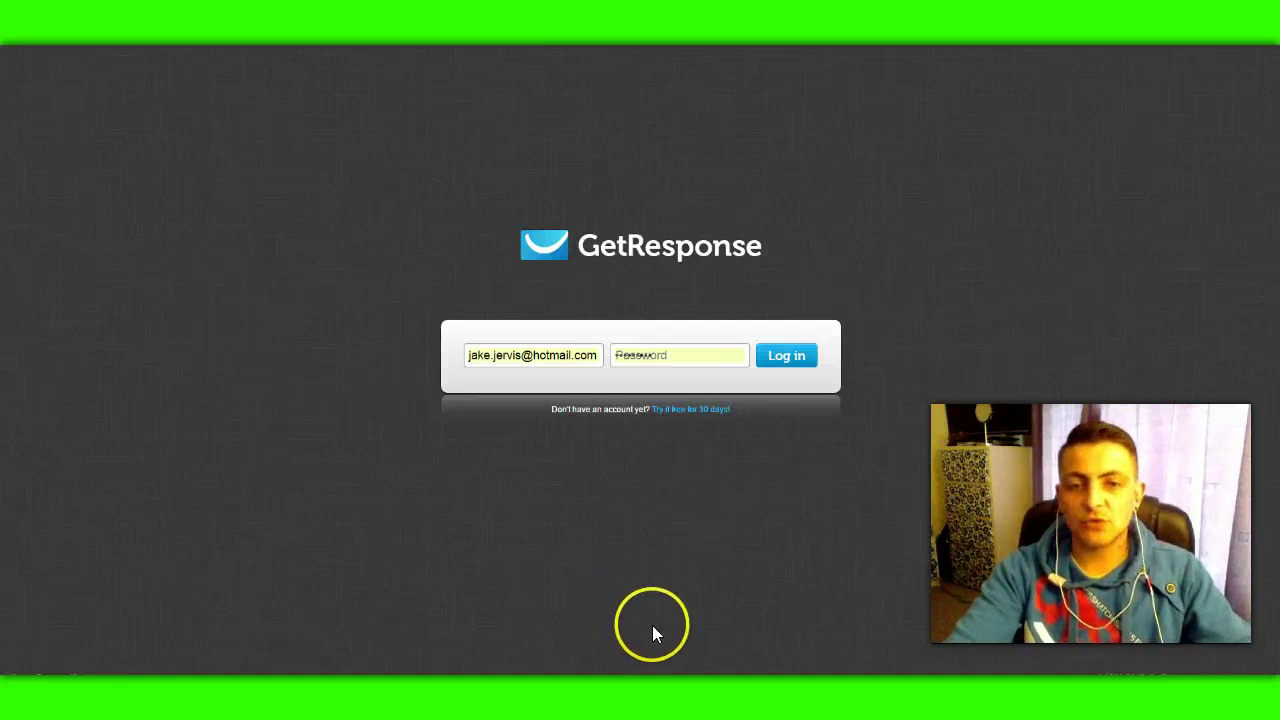
# Step: Log in and view last month's subscription stats and the 'Free Bonuses' newsletter figures on the dashboard
pyautogui.click(785, 365)
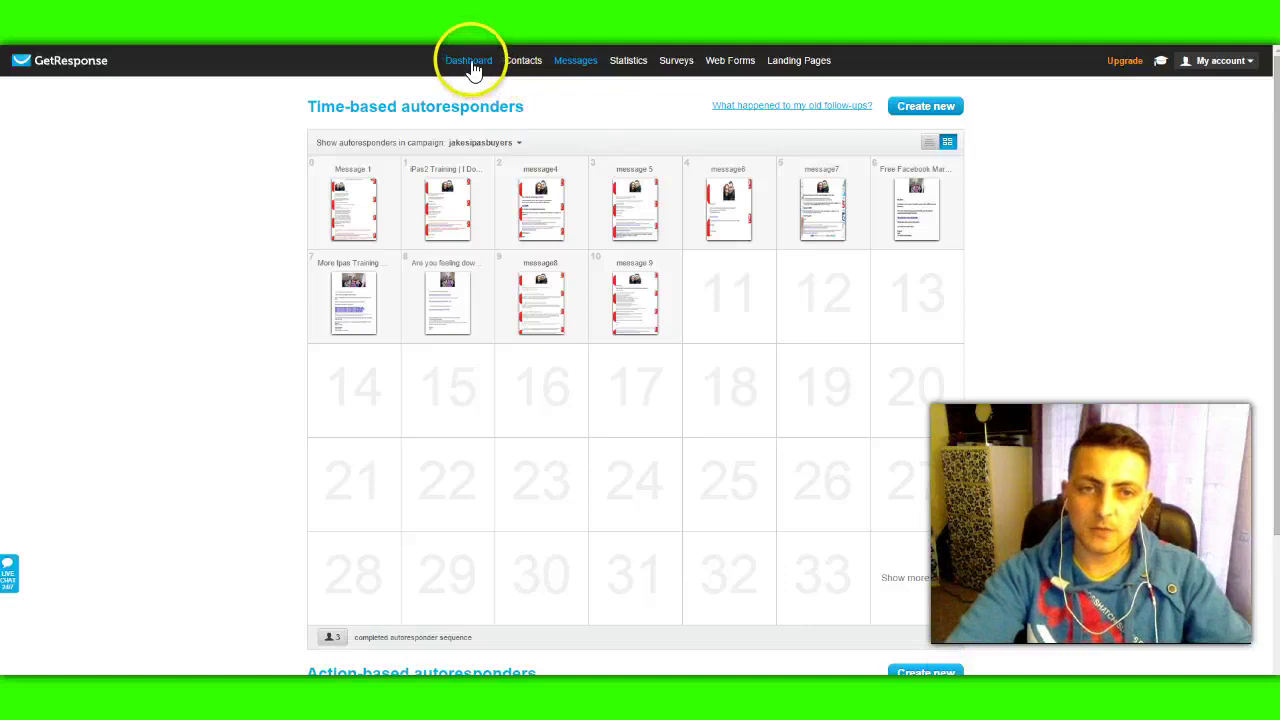
pyautogui.click(449, 66)
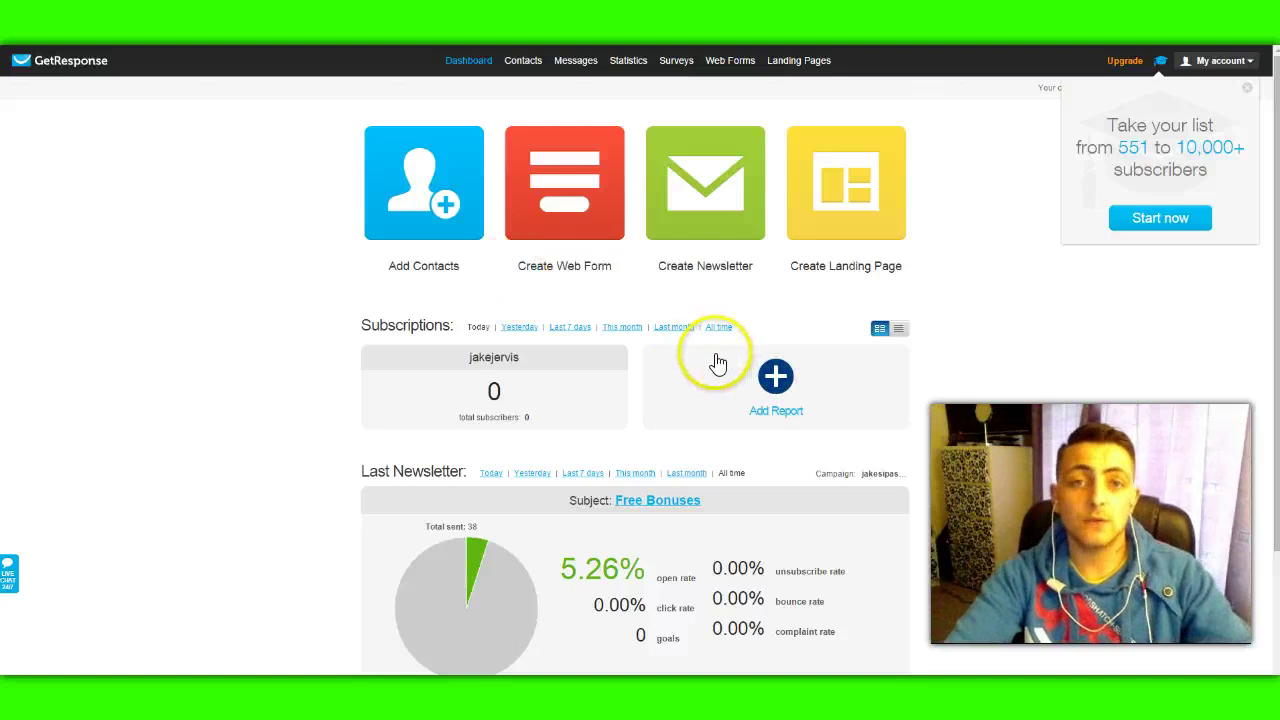
pyautogui.click(688, 332)
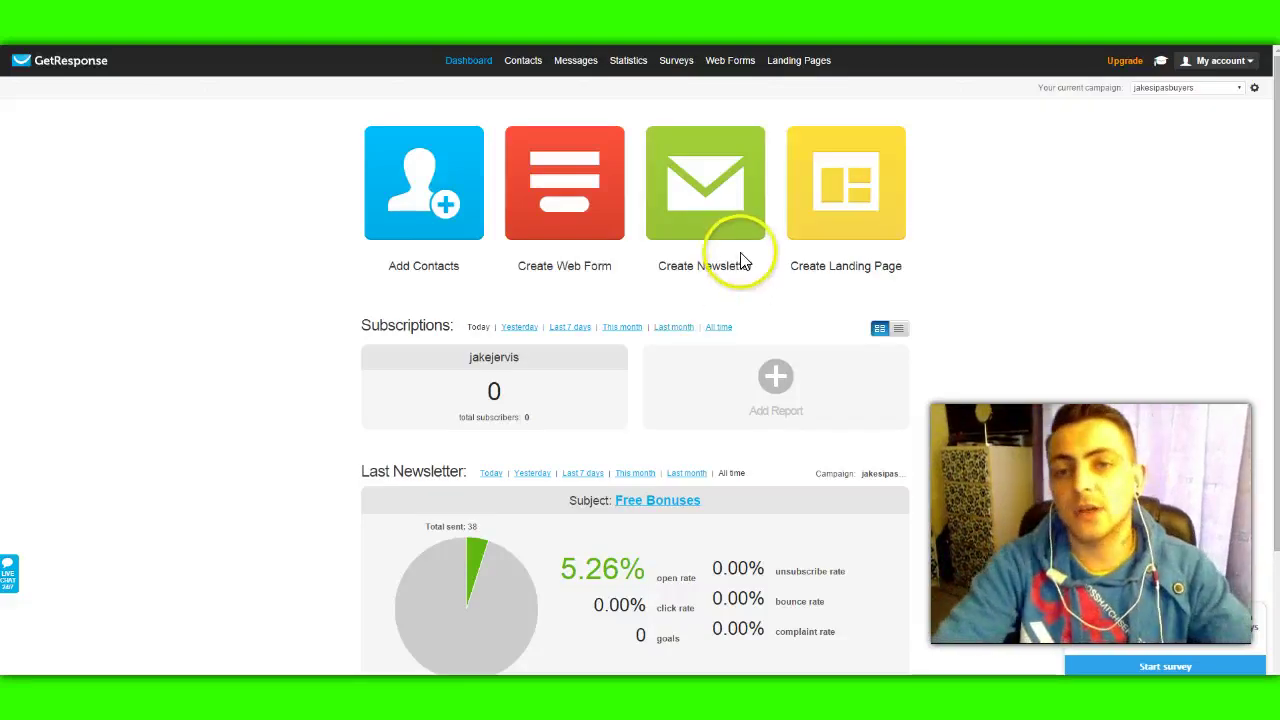
pyautogui.moveTo(788, 62)
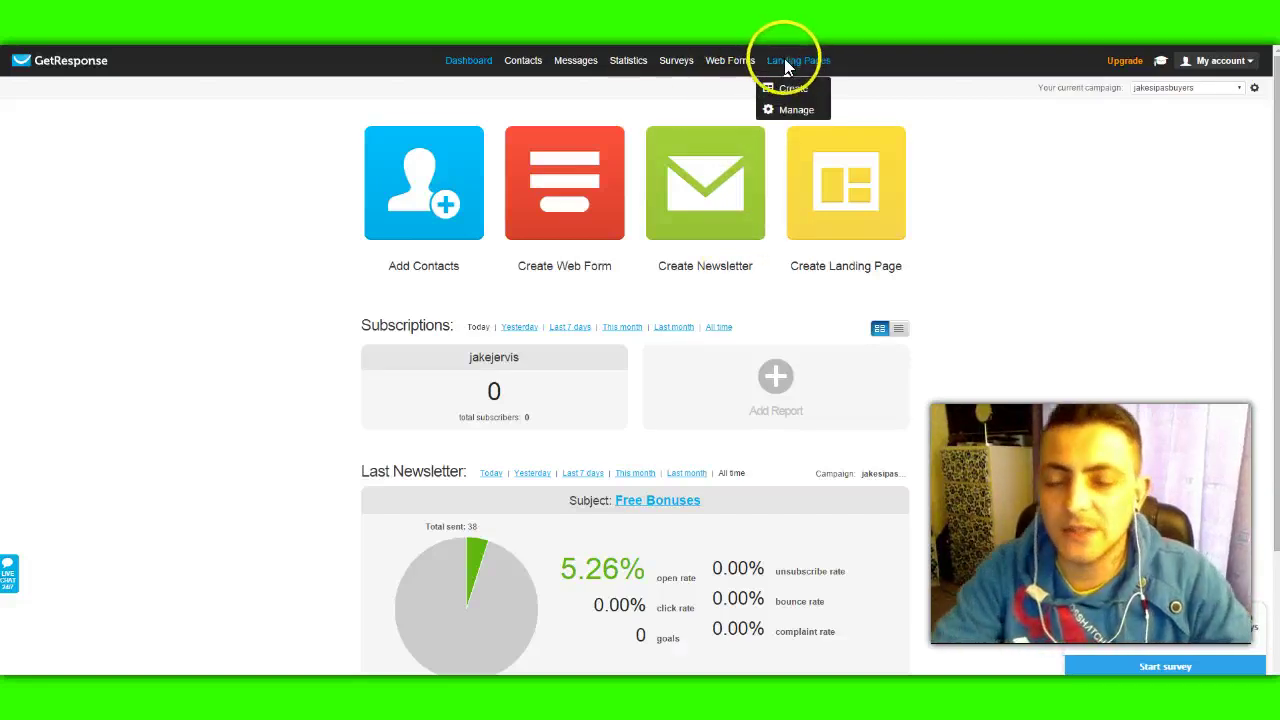
pyautogui.moveTo(550, 60)
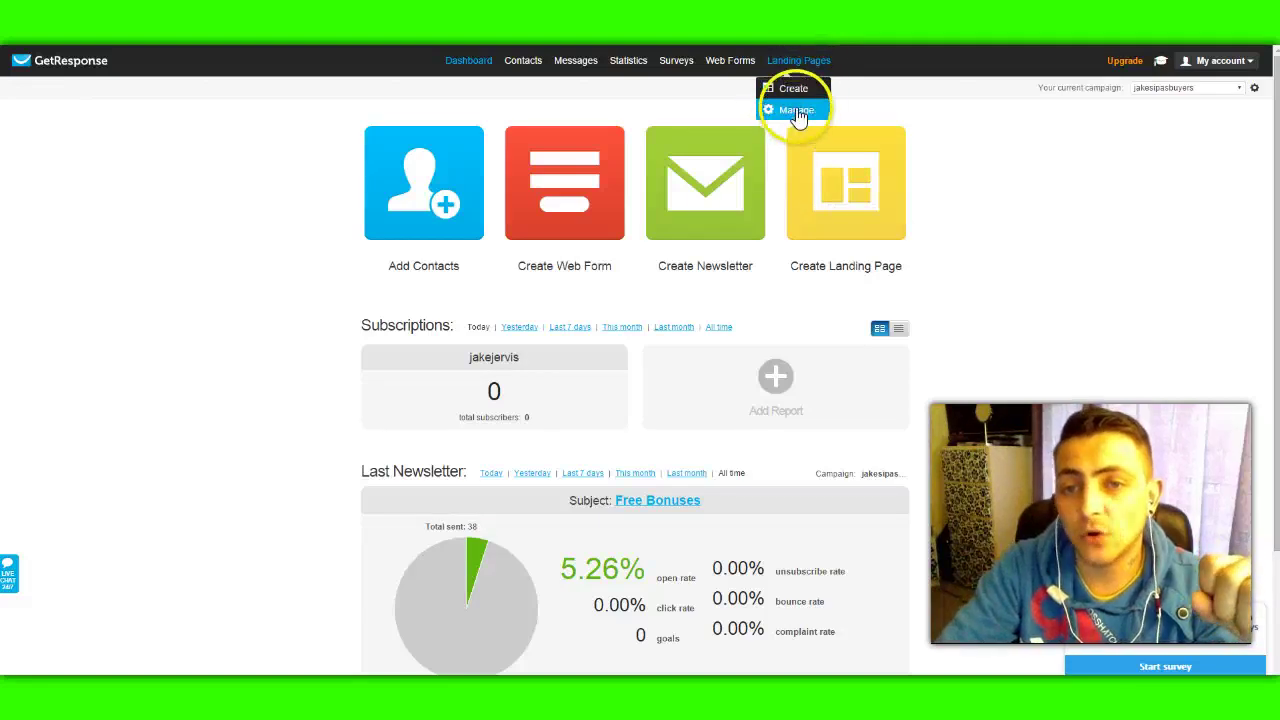
# Step: Look over the Landing Pages Manage list, then open the Create template gallery
pyautogui.click(798, 114)
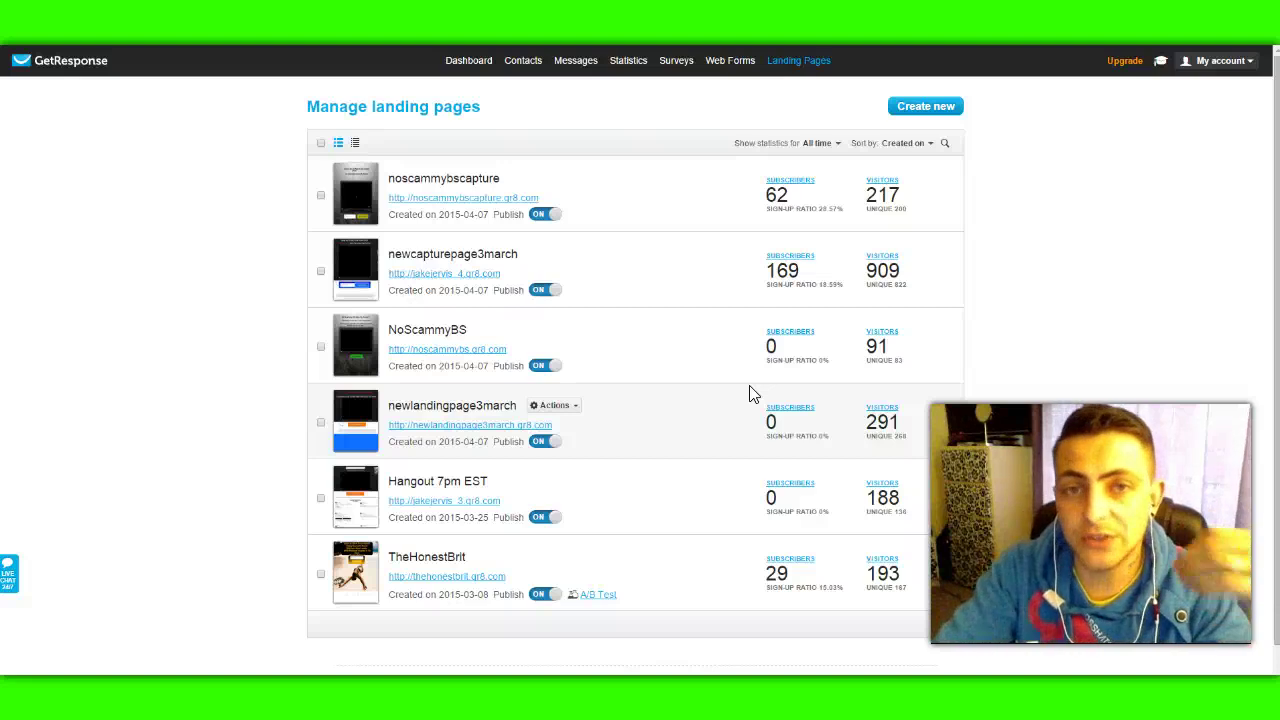
pyautogui.click(800, 381)
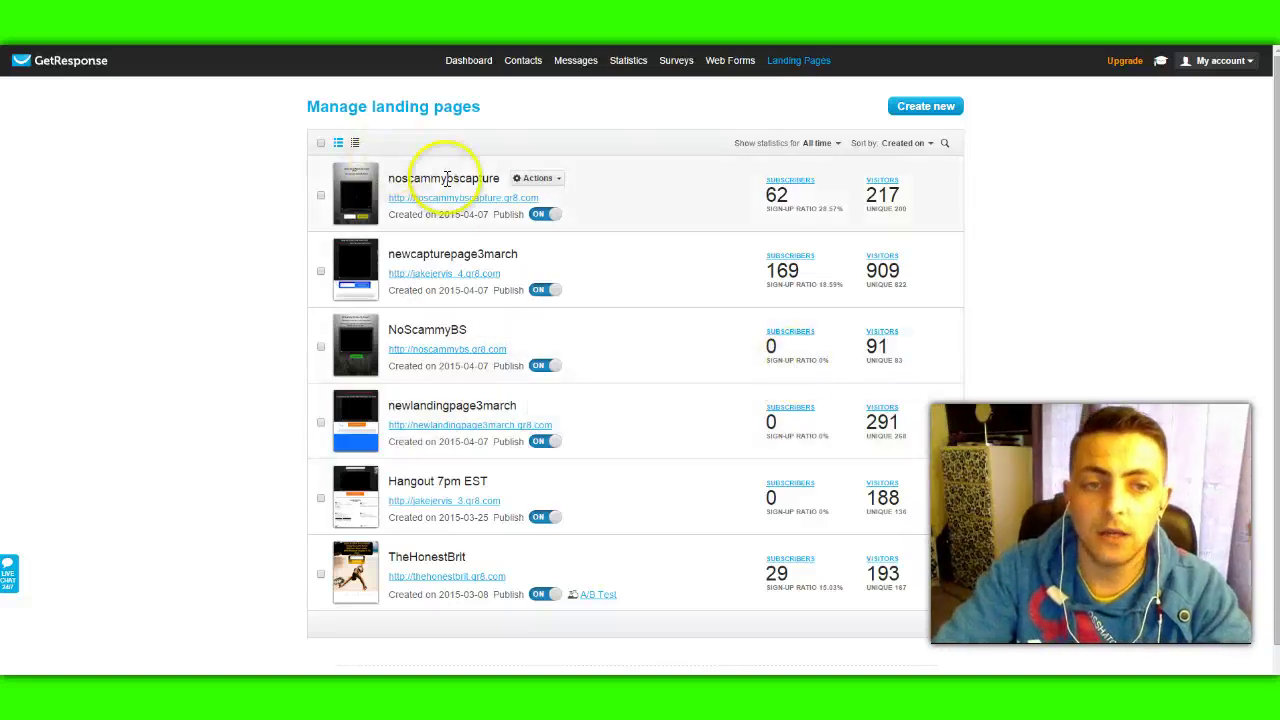
pyautogui.moveTo(523, 62)
pyautogui.moveTo(793, 63)
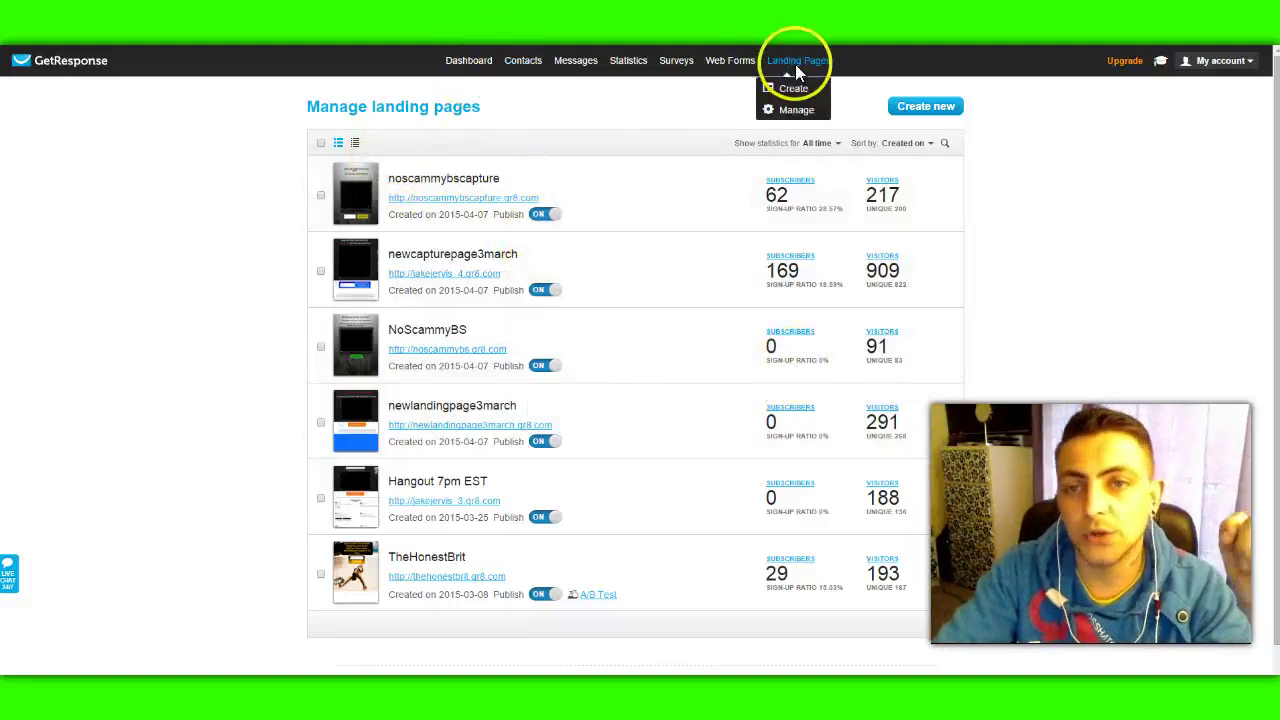
pyautogui.click(379, 180)
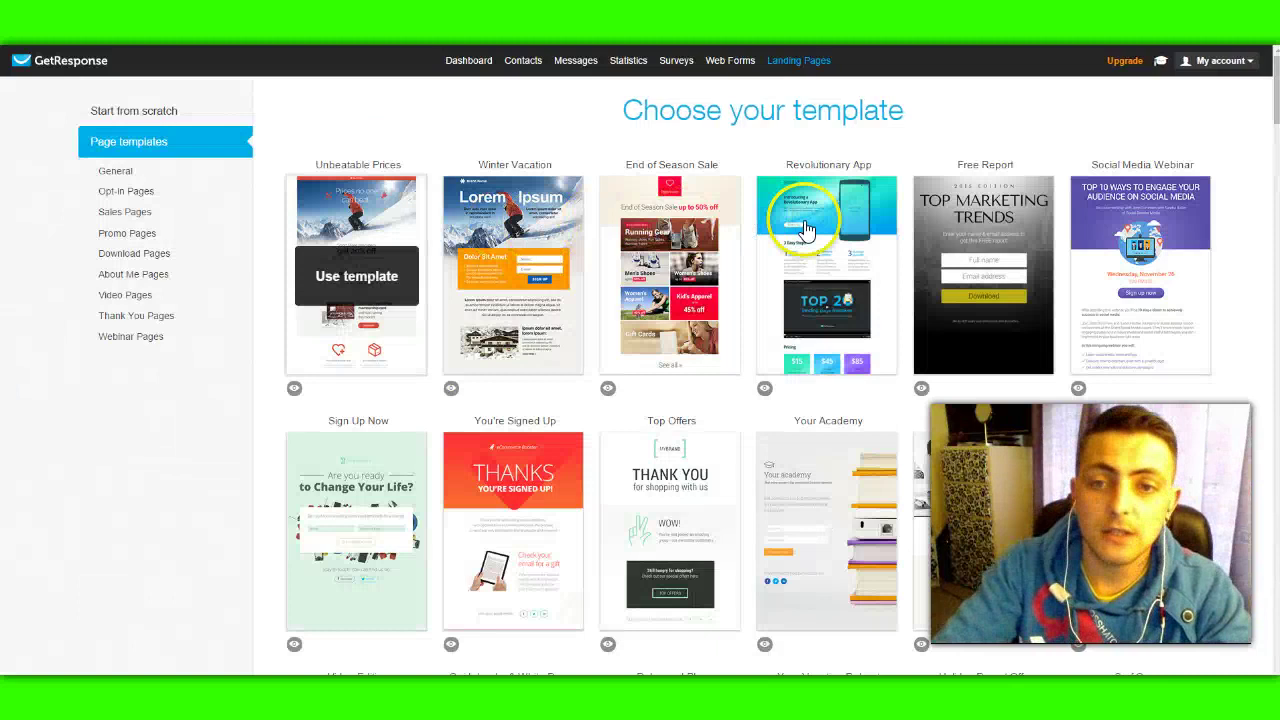
# Step: Filter the templates to Opt-in Pages and use the Easter Bundle template
pyautogui.click(818, 230)
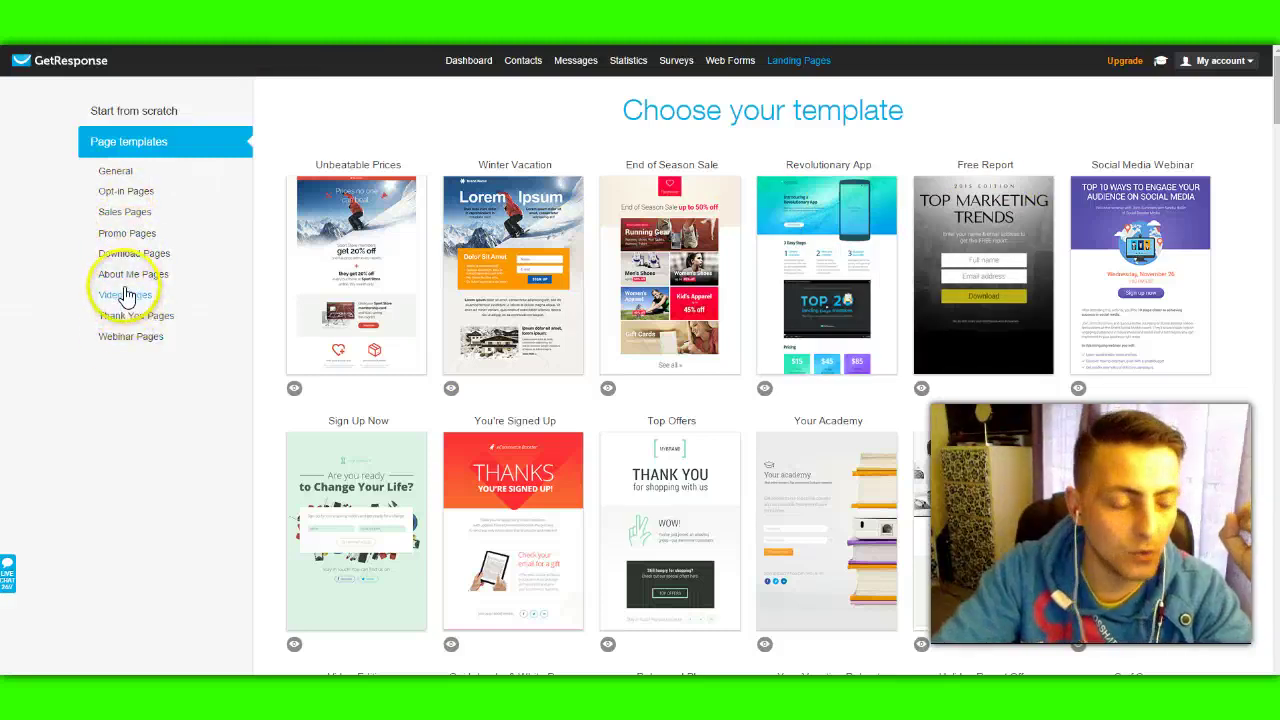
pyautogui.click(121, 193)
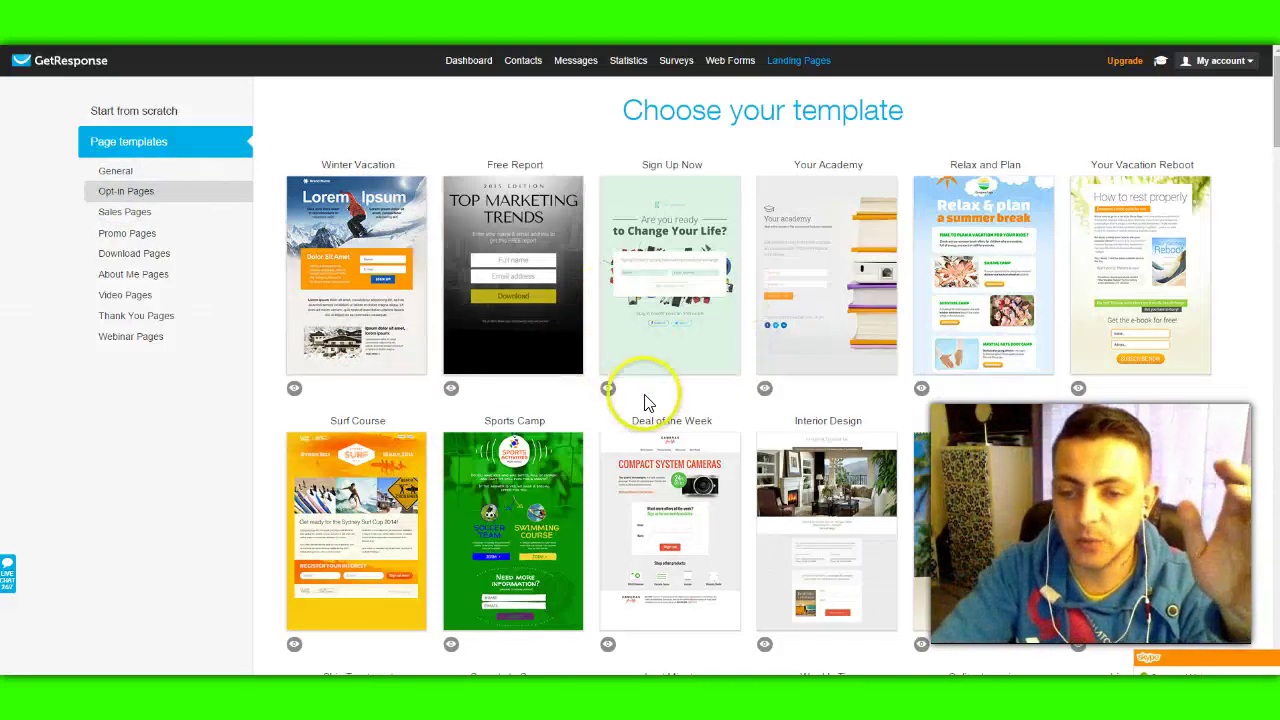
pyautogui.scroll(-2, 703, 378)
pyautogui.scroll(-1, 580, 440)
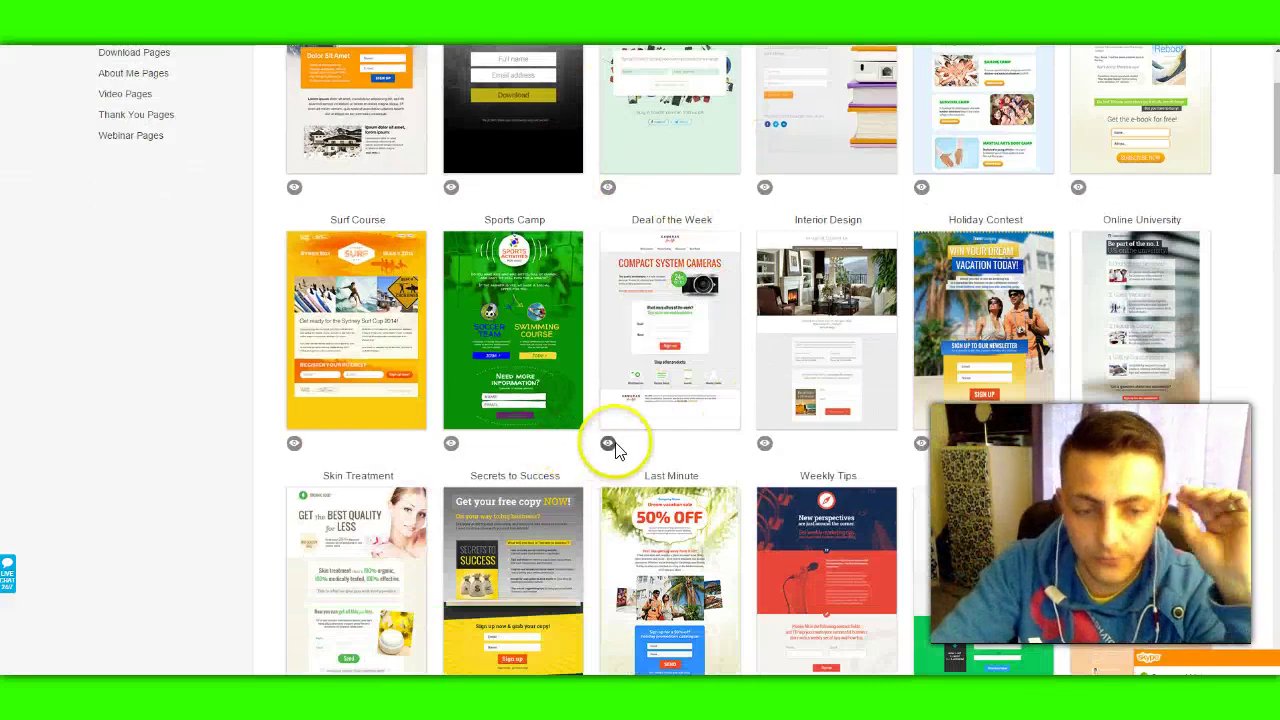
pyautogui.scroll(-1, 640, 425)
pyautogui.scroll(-2, 683, 402)
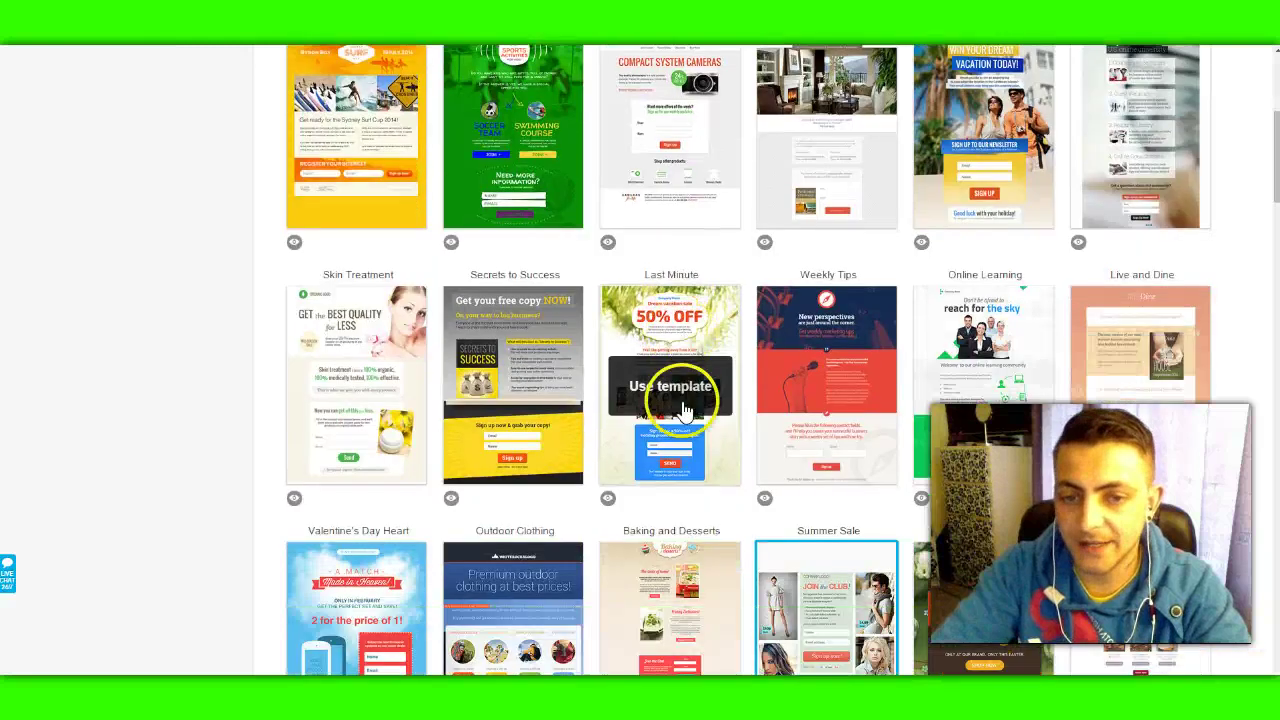
pyautogui.scroll(-4, 684, 408)
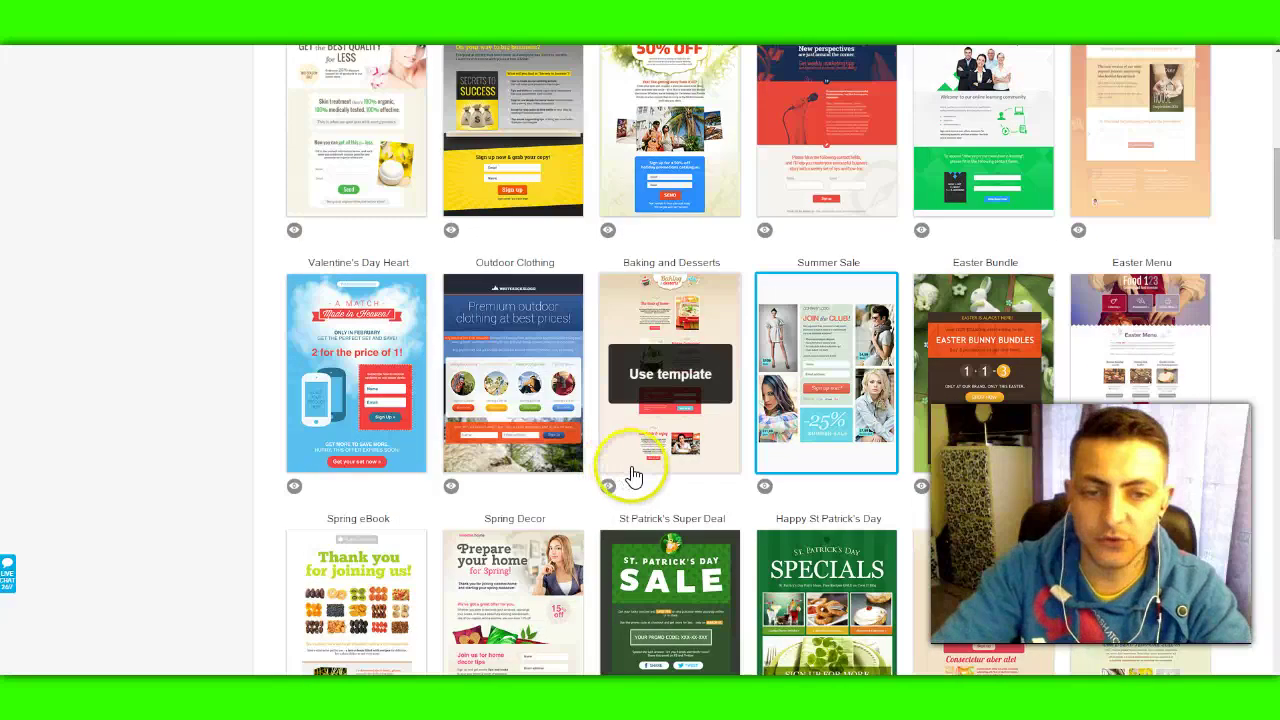
pyautogui.scroll(-1, 843, 463)
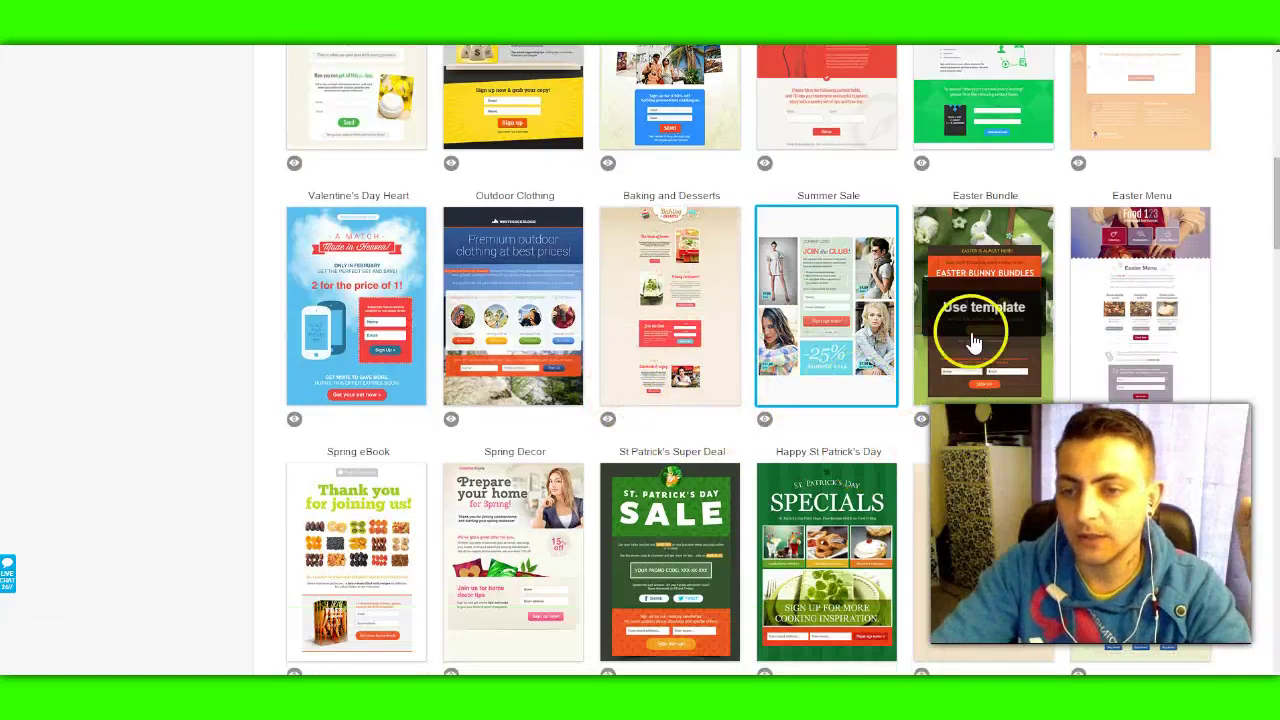
pyautogui.click(1101, 367)
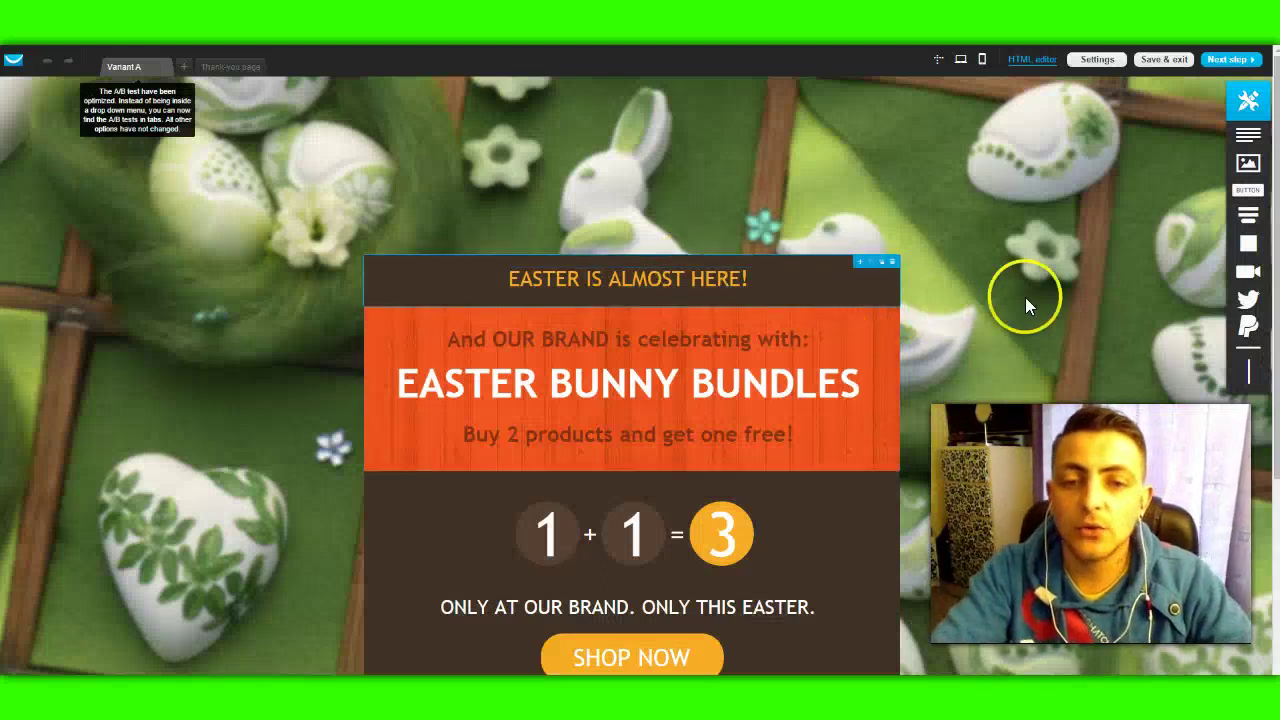
# Step: Scroll the Easter Bunny Bundles page past the 1+1=3 offer and Shop Now button to the Name/Email form
pyautogui.scroll(-1, 1046, 298)
pyautogui.scroll(-1, 1050, 300)
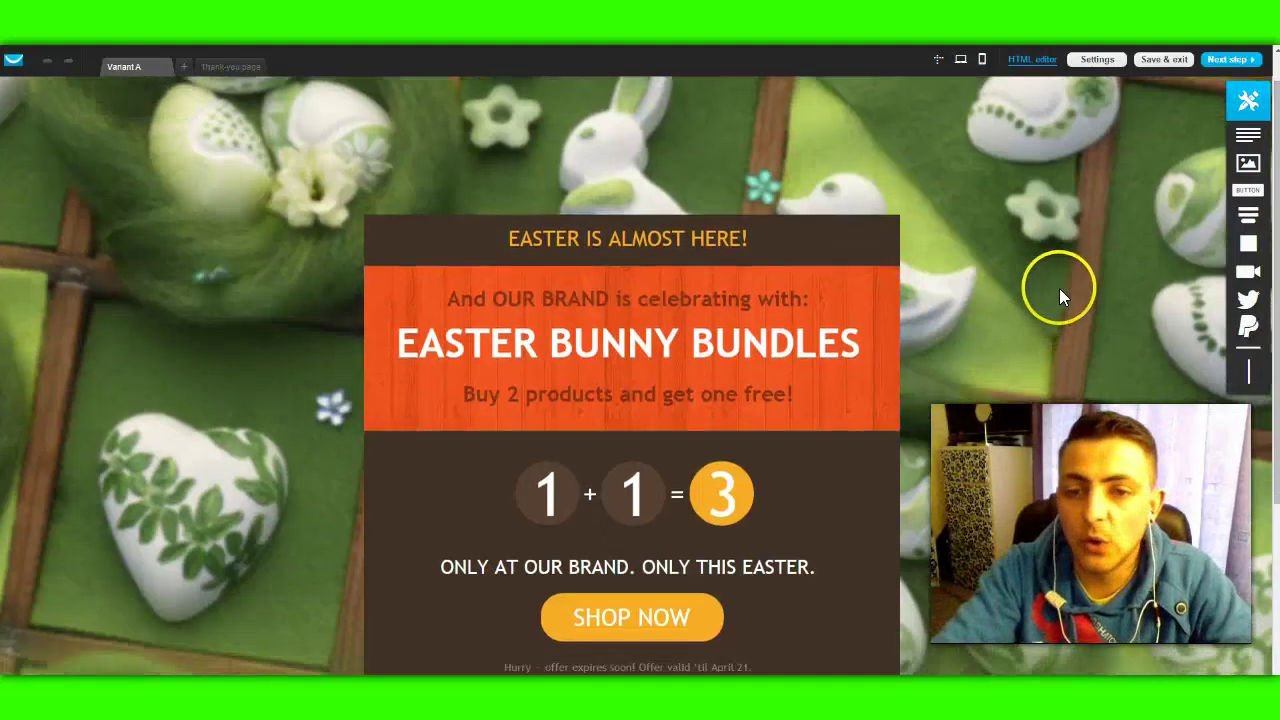
pyautogui.scroll(-3, 1068, 288)
pyautogui.scroll(-3, 1061, 282)
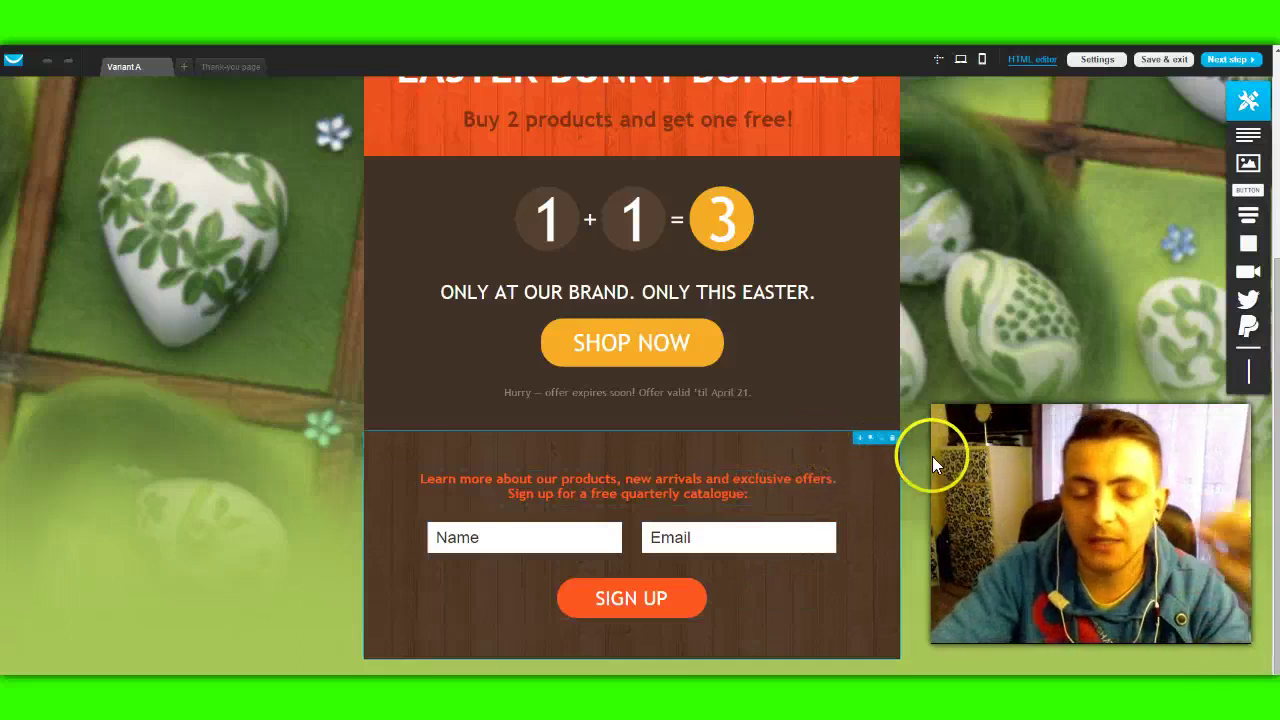
pyautogui.scroll(2, 831, 480)
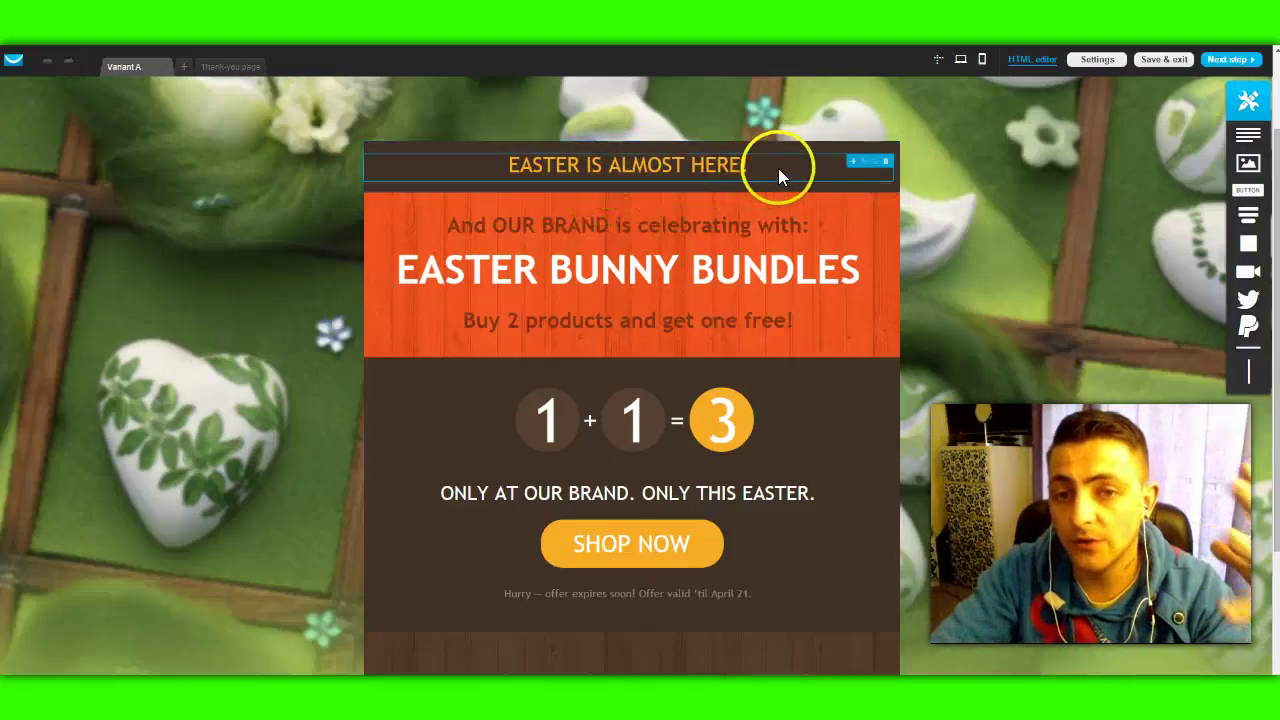
# Step: Delete the EASTER IS ALMOST HERE! header and the two small intro text lines
pyautogui.click(886, 162)
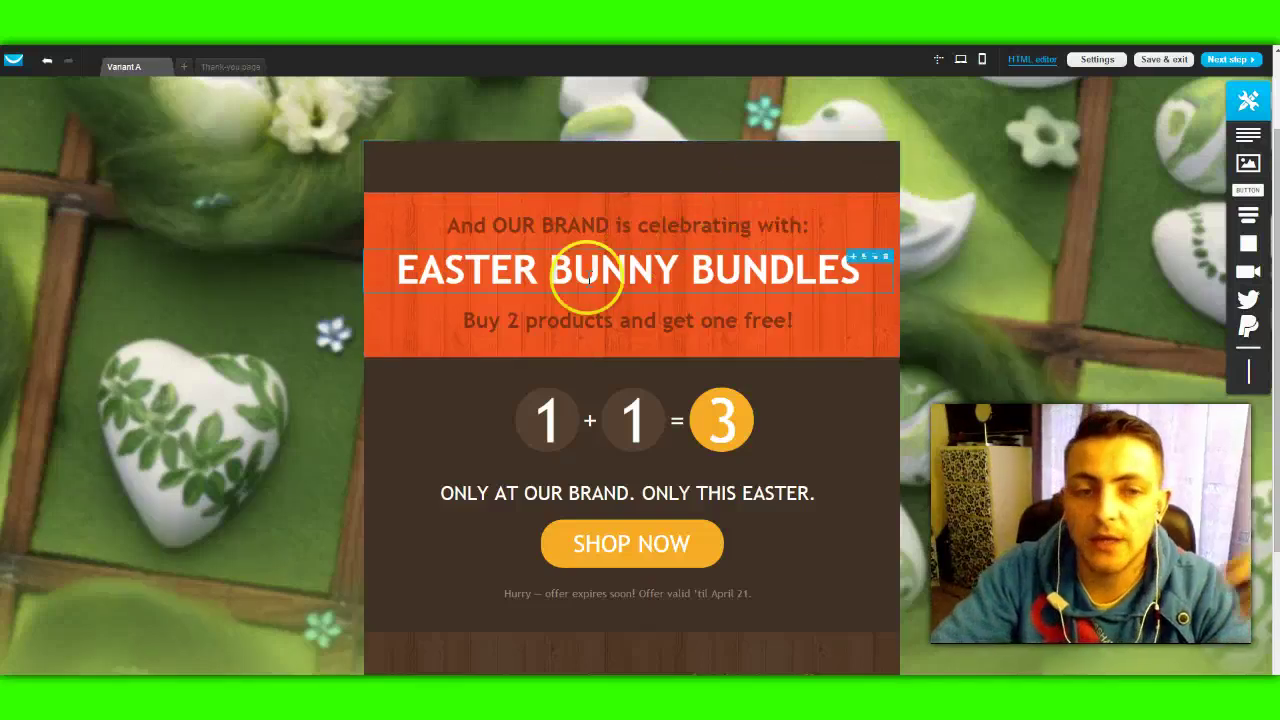
pyautogui.click(884, 221)
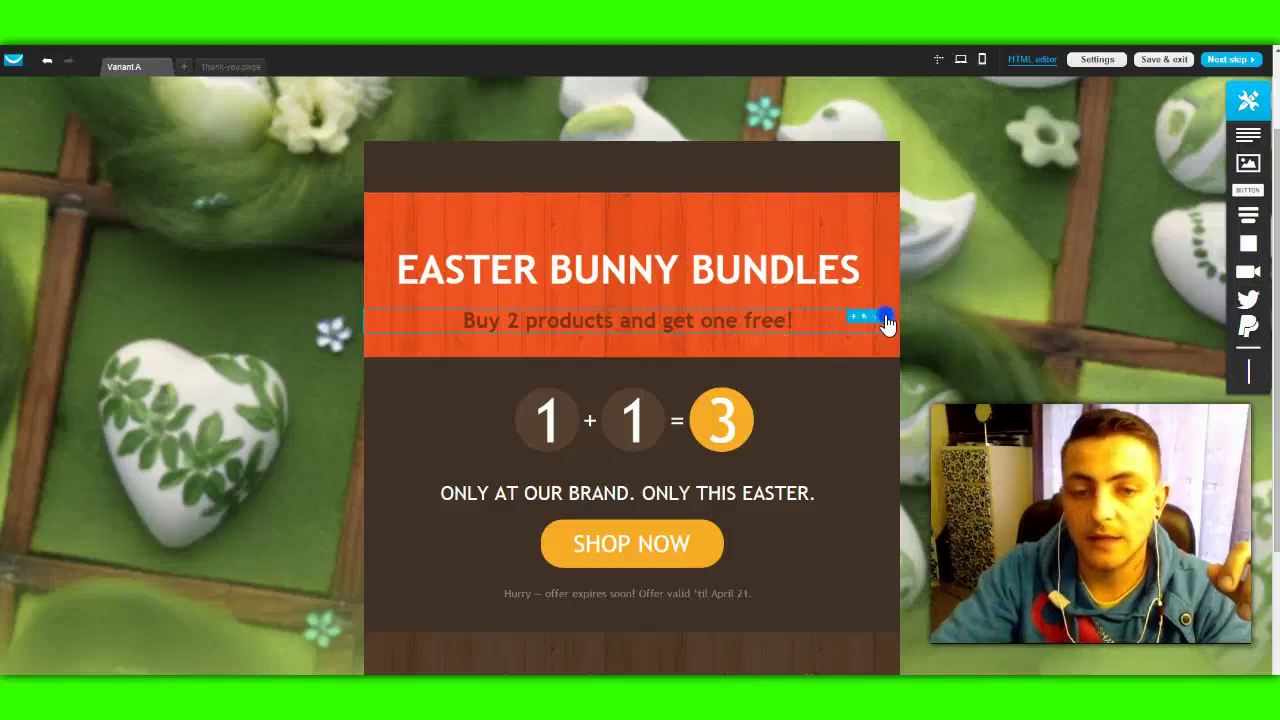
pyautogui.click(885, 317)
# Step: Replace the EASTER BUNNY BUNDLES headline with 'Enter Your Email For Updates...' and enlarge its box
pyautogui.click(400, 270)
pyautogui.moveTo(405, 264); pyautogui.dragTo(868, 268)
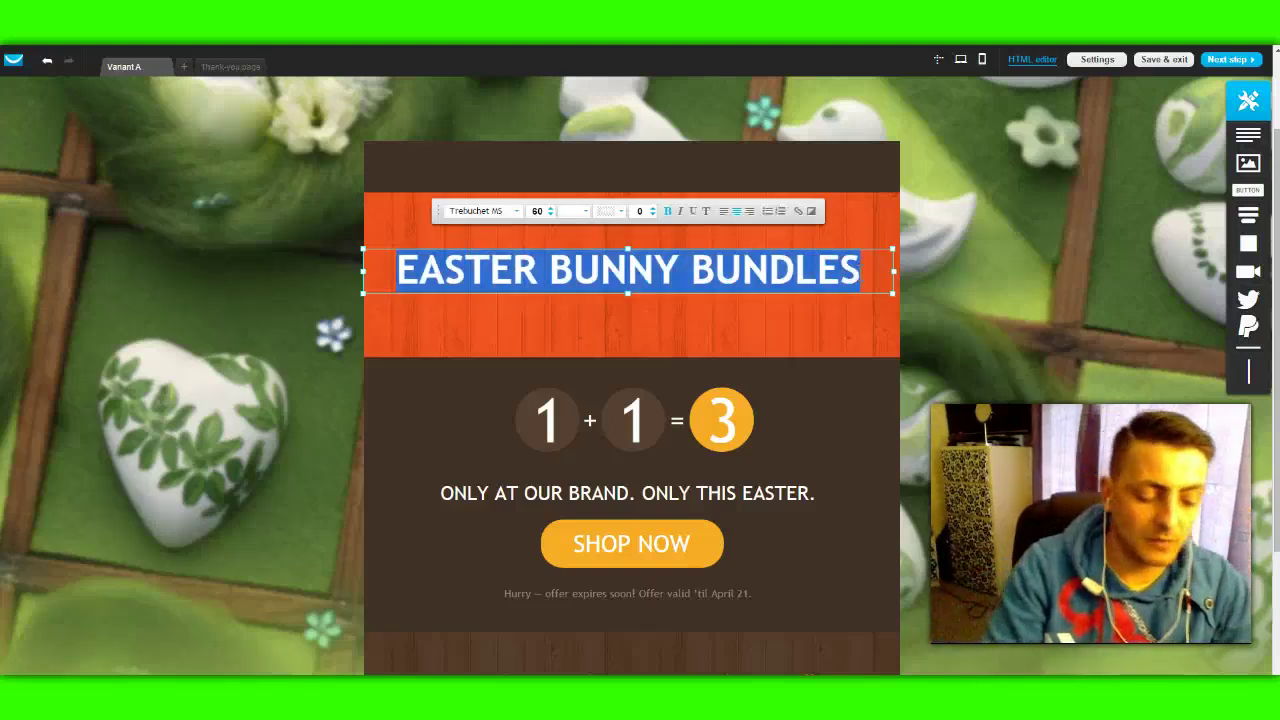
pyautogui.write('Enter You')
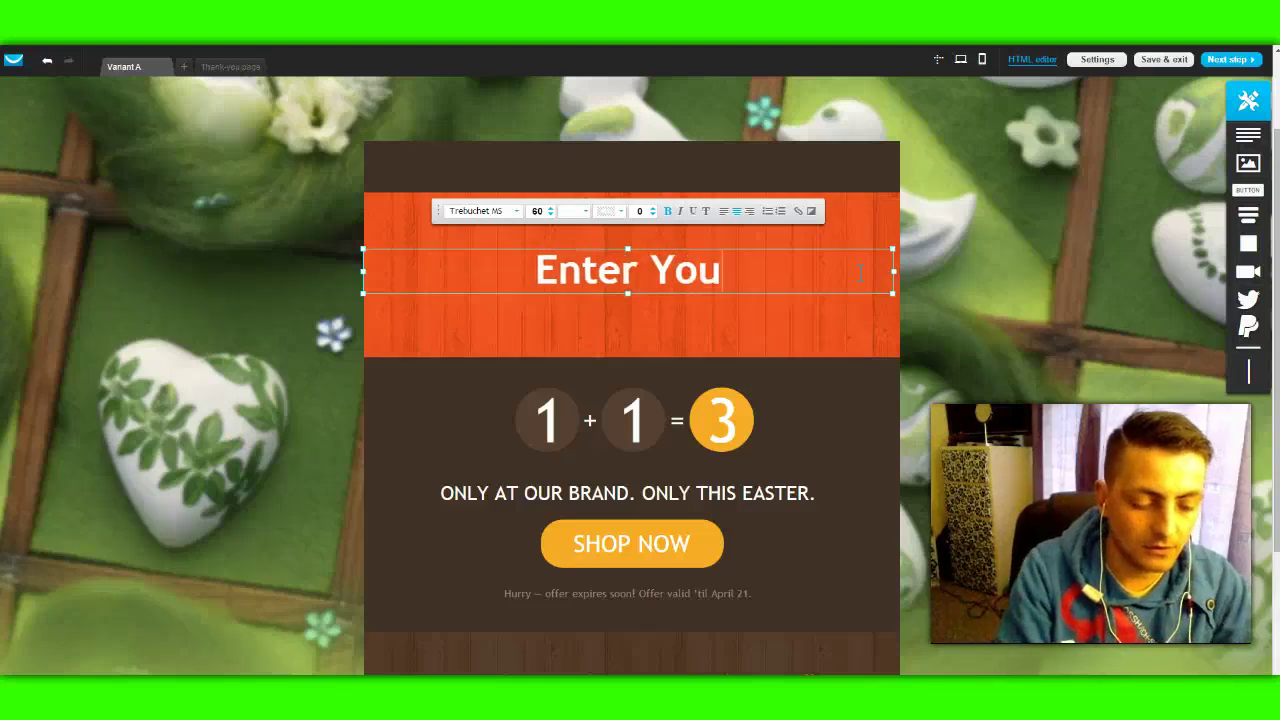
pyautogui.write('r Email ')
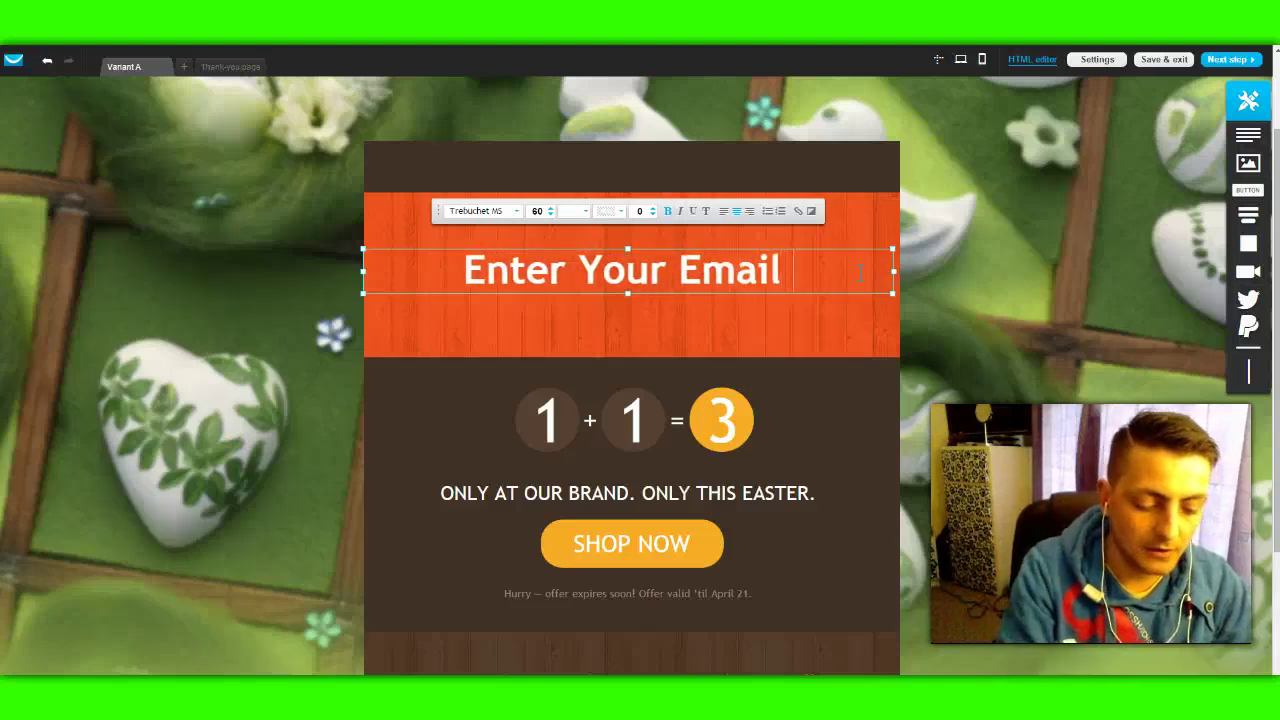
pyautogui.write('For Updates')
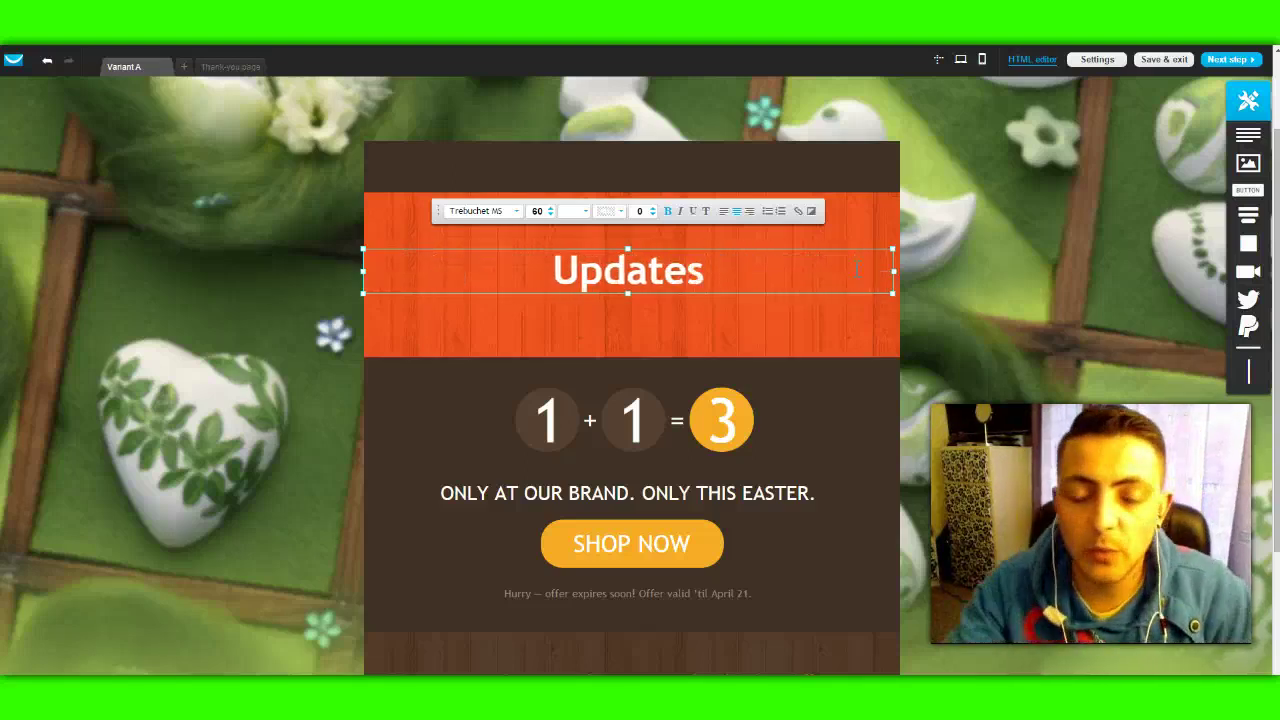
pyautogui.click(627, 246)
pyautogui.moveTo(627, 246); pyautogui.dragTo(627, 203)
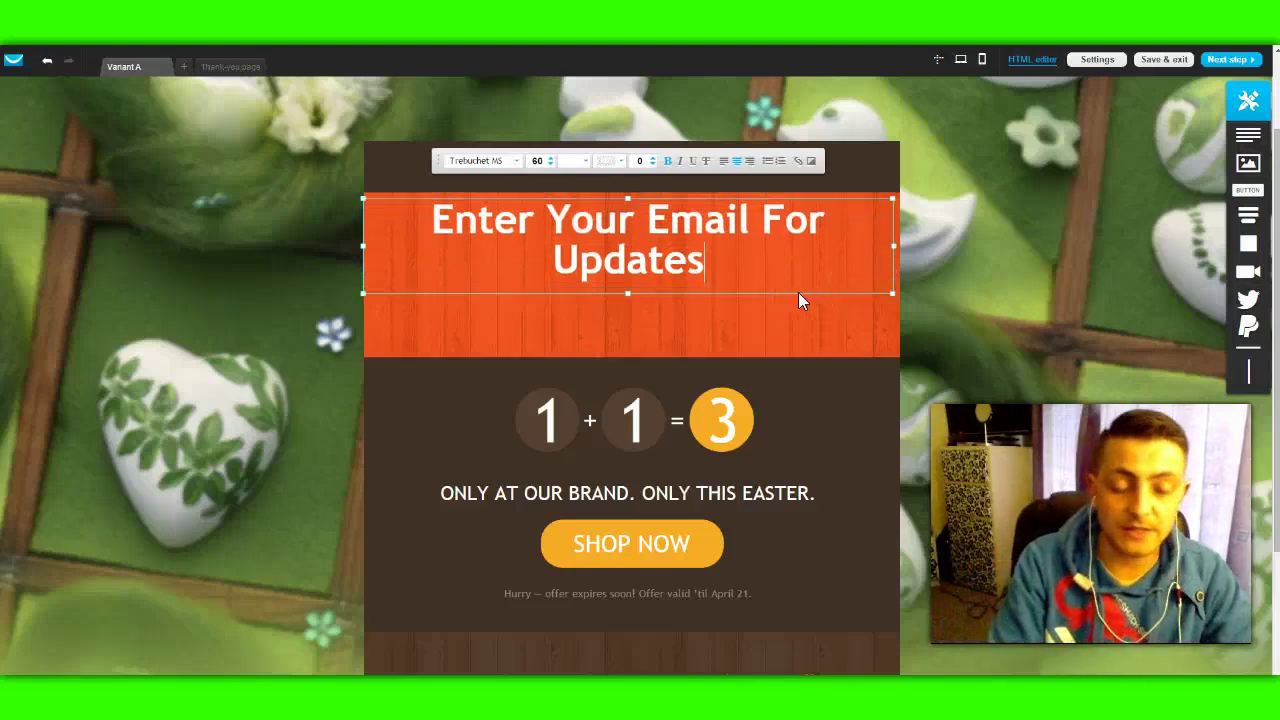
pyautogui.write('...')
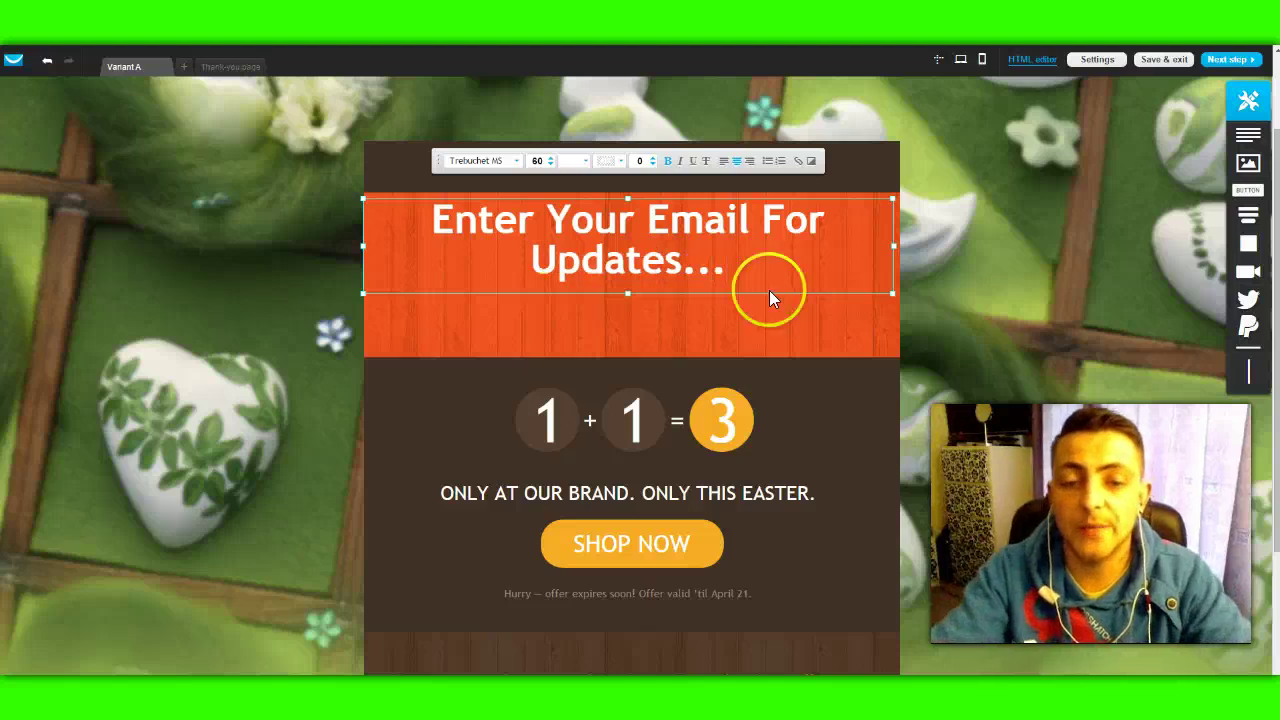
pyautogui.scroll(-2, 984, 337)
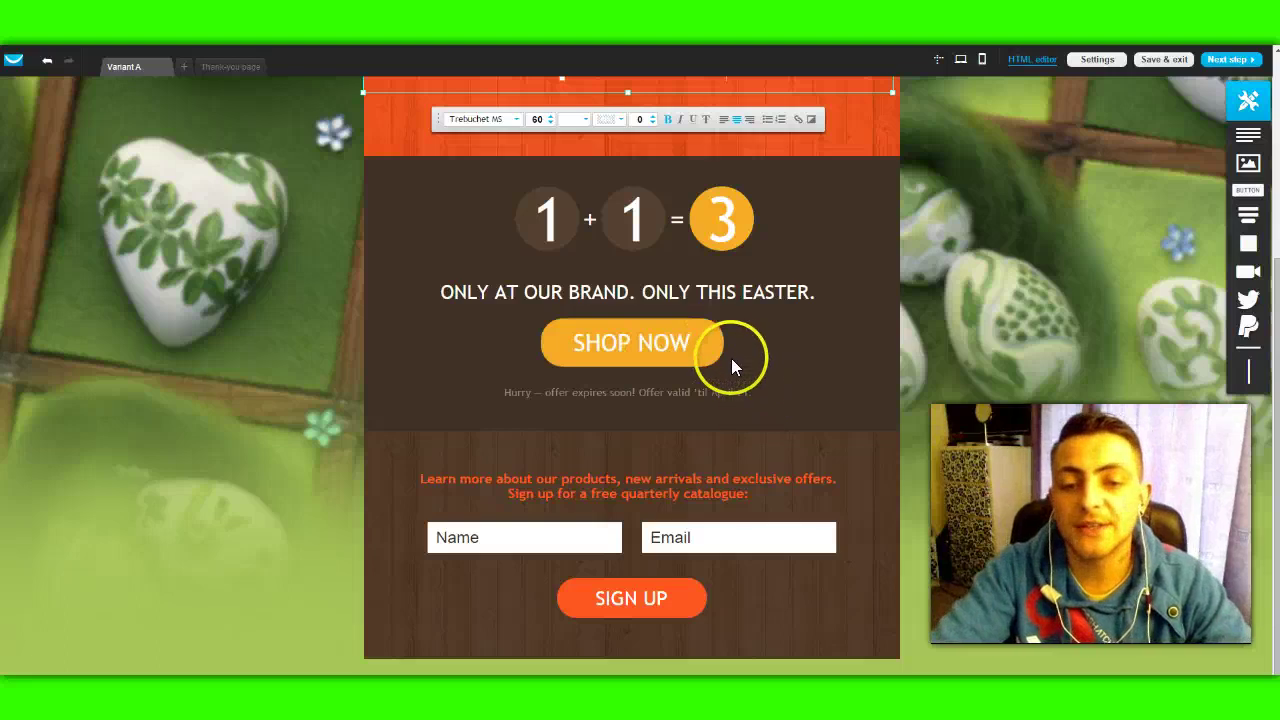
# Step: Delete the 1 + 1 = 3 badge from the brown promo section
pyautogui.click(768, 333)
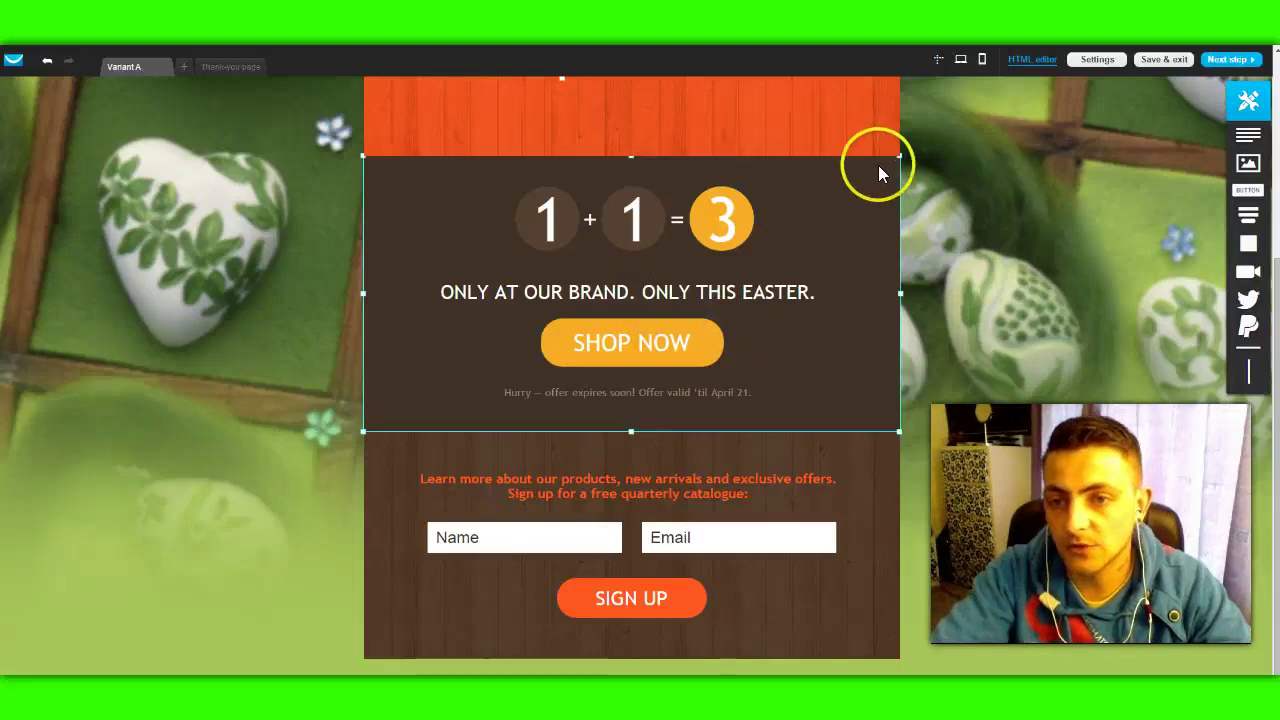
pyautogui.click(722, 222)
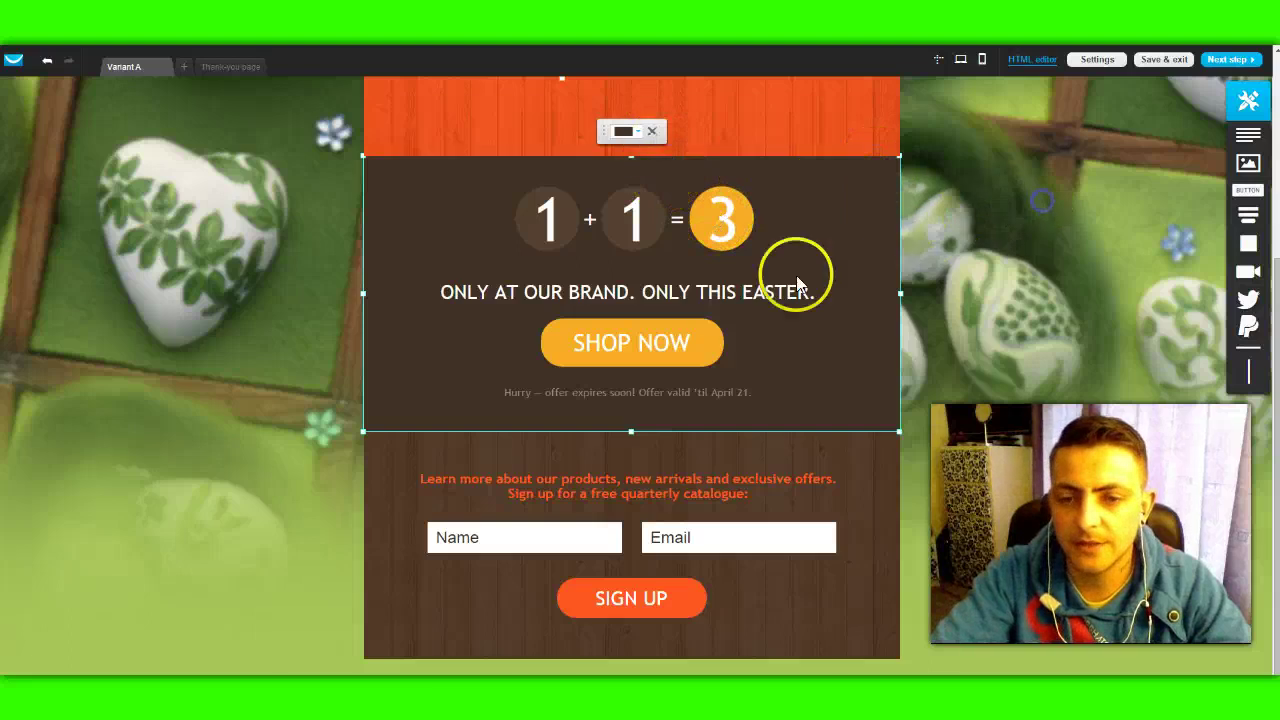
pyautogui.click(743, 207)
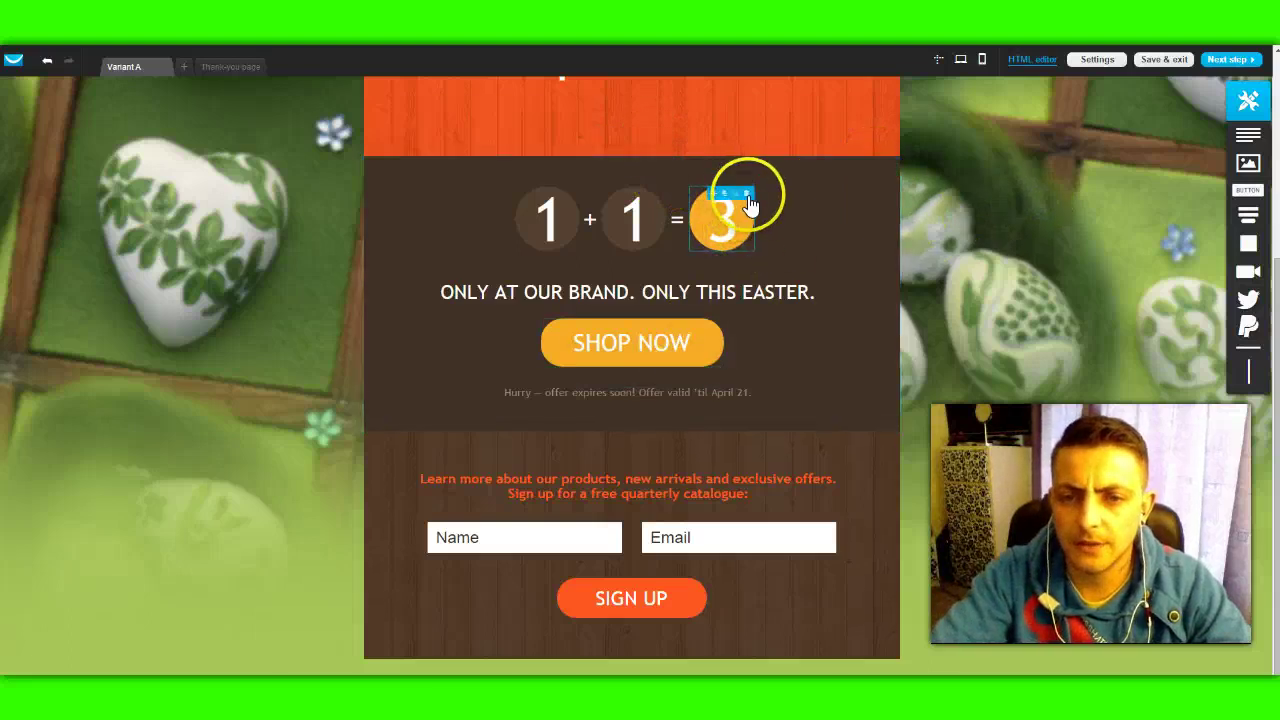
pyautogui.click(747, 194)
pyautogui.click(745, 191)
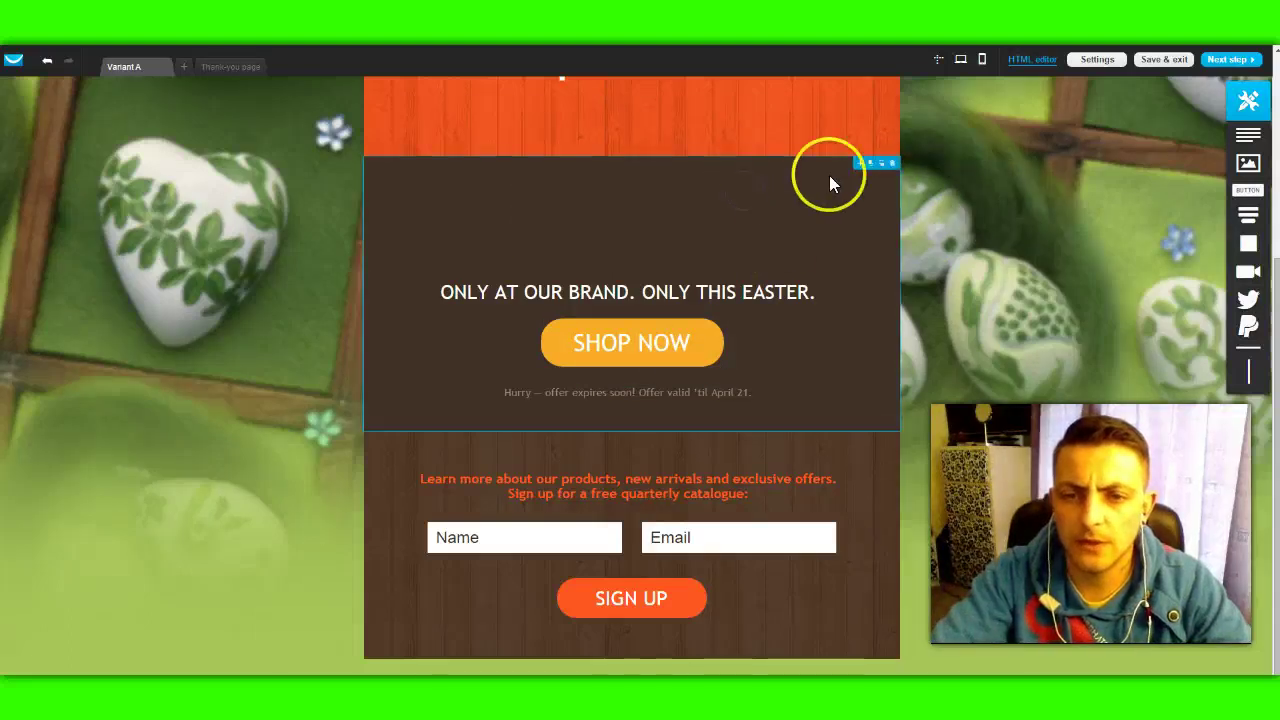
# Step: Delete the ONLY AT OUR BRAND tagline, the SHOP NOW button and the offer-expiry note
pyautogui.click(706, 288)
pyautogui.click(884, 290)
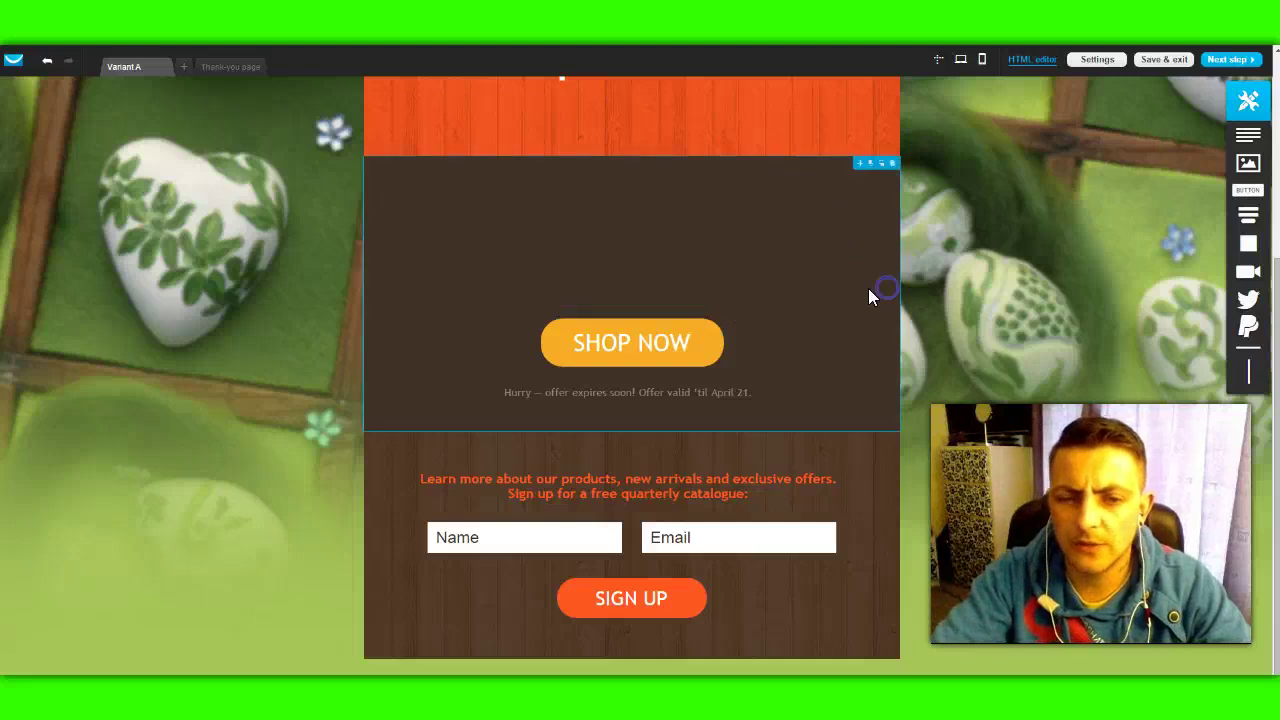
pyautogui.click(714, 330)
pyautogui.click(719, 328)
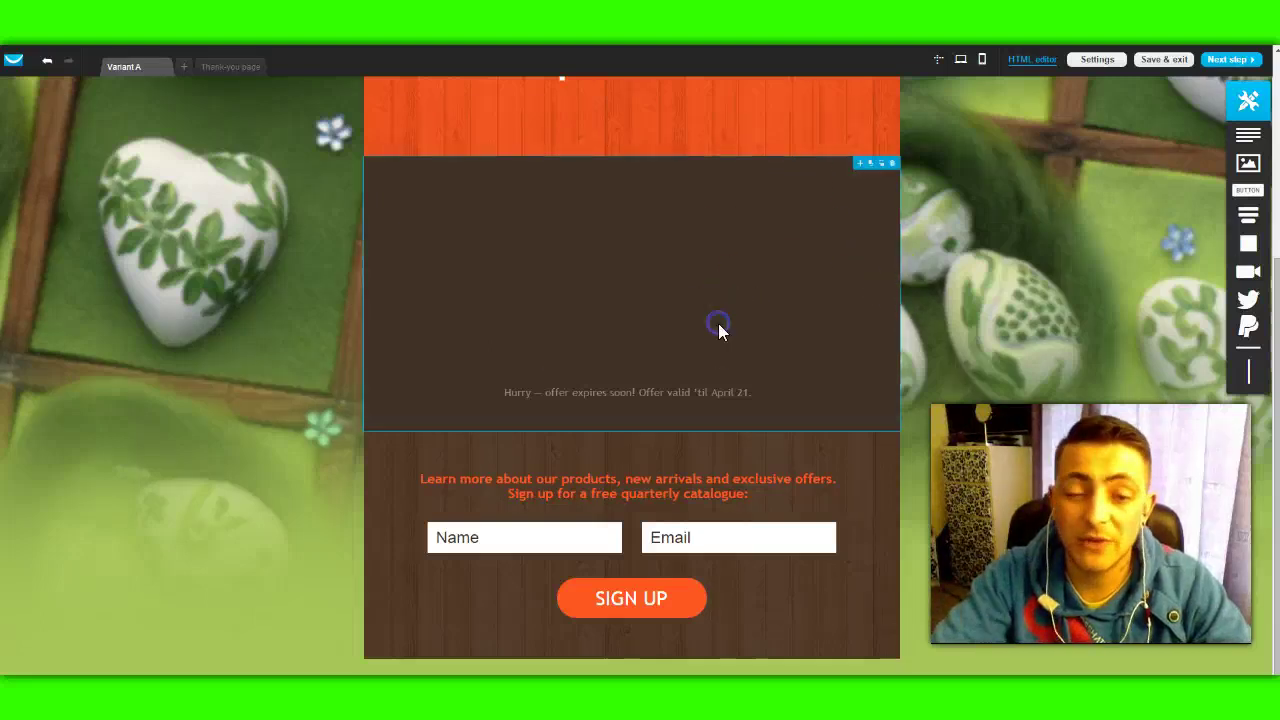
pyautogui.click(736, 386)
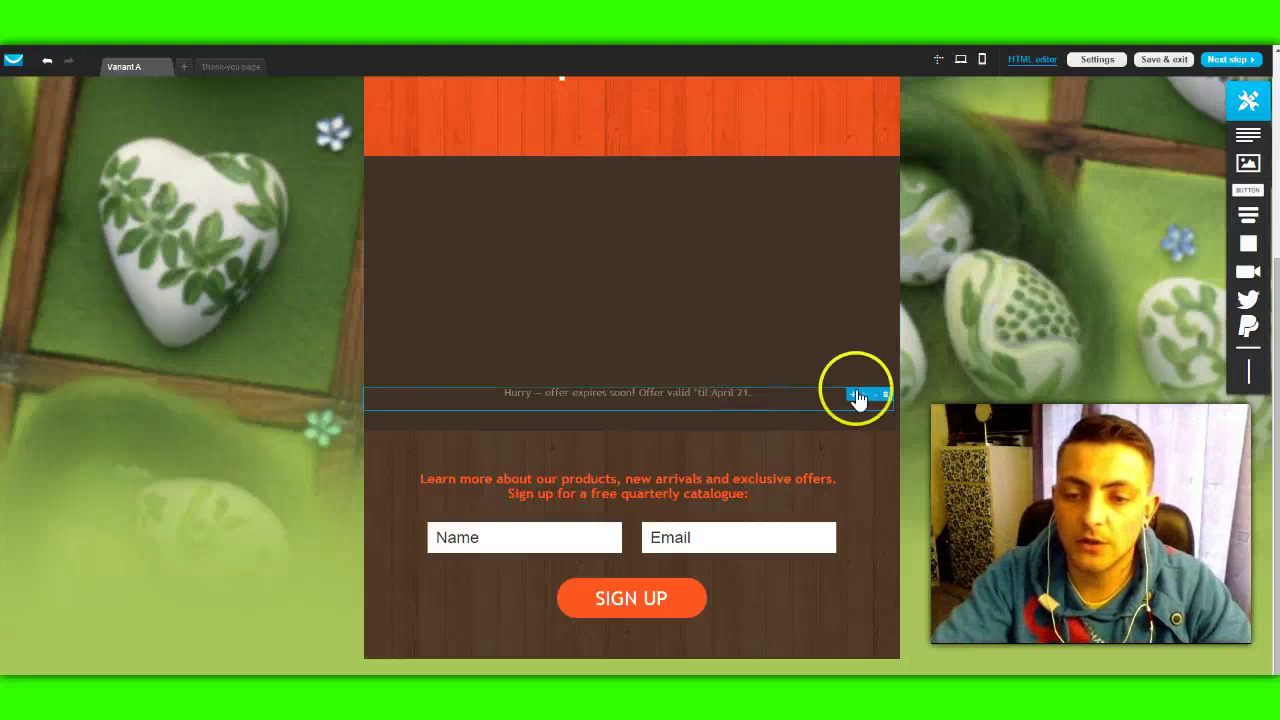
pyautogui.click(885, 393)
pyautogui.click(952, 406)
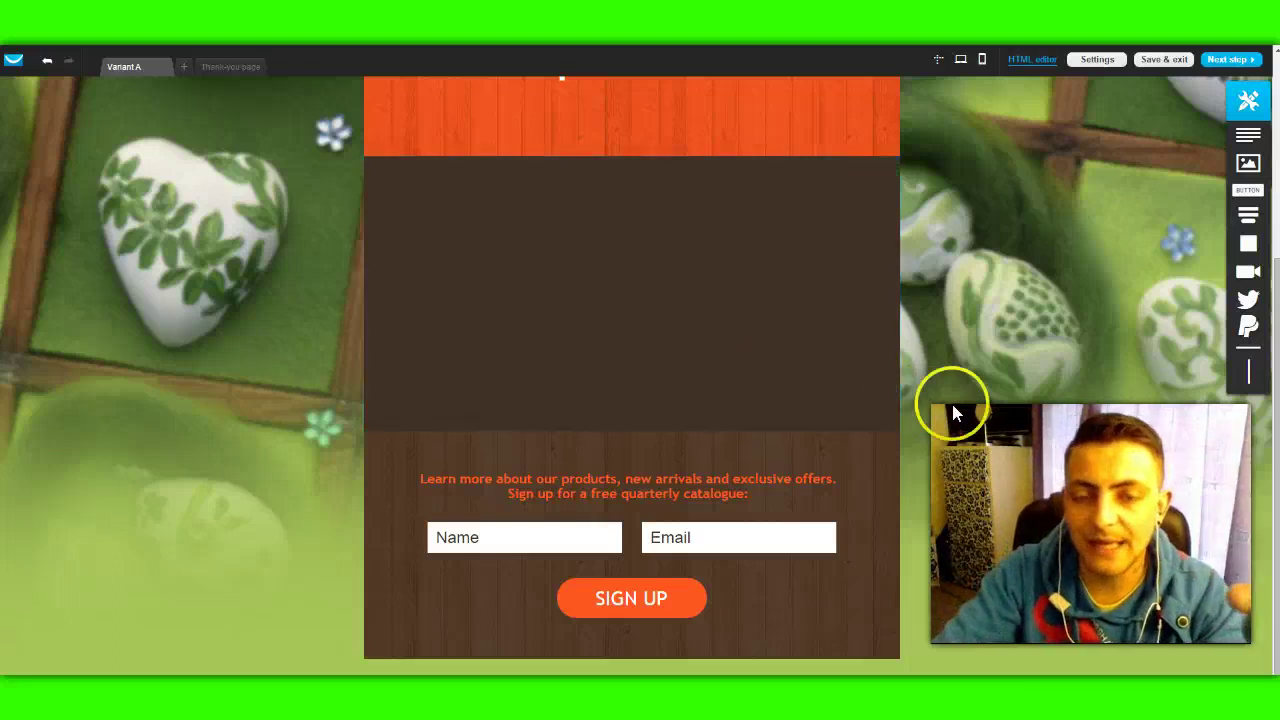
pyautogui.scroll(2, 954, 406)
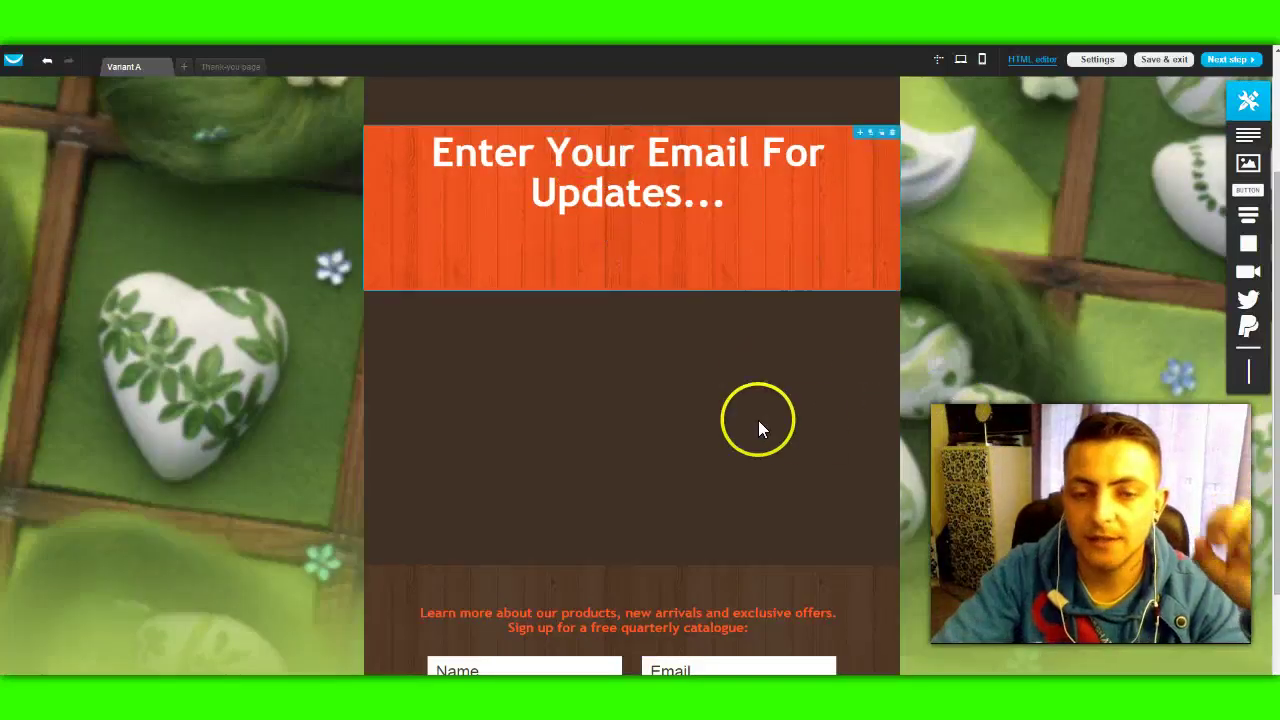
pyautogui.scroll(-2, 928, 363)
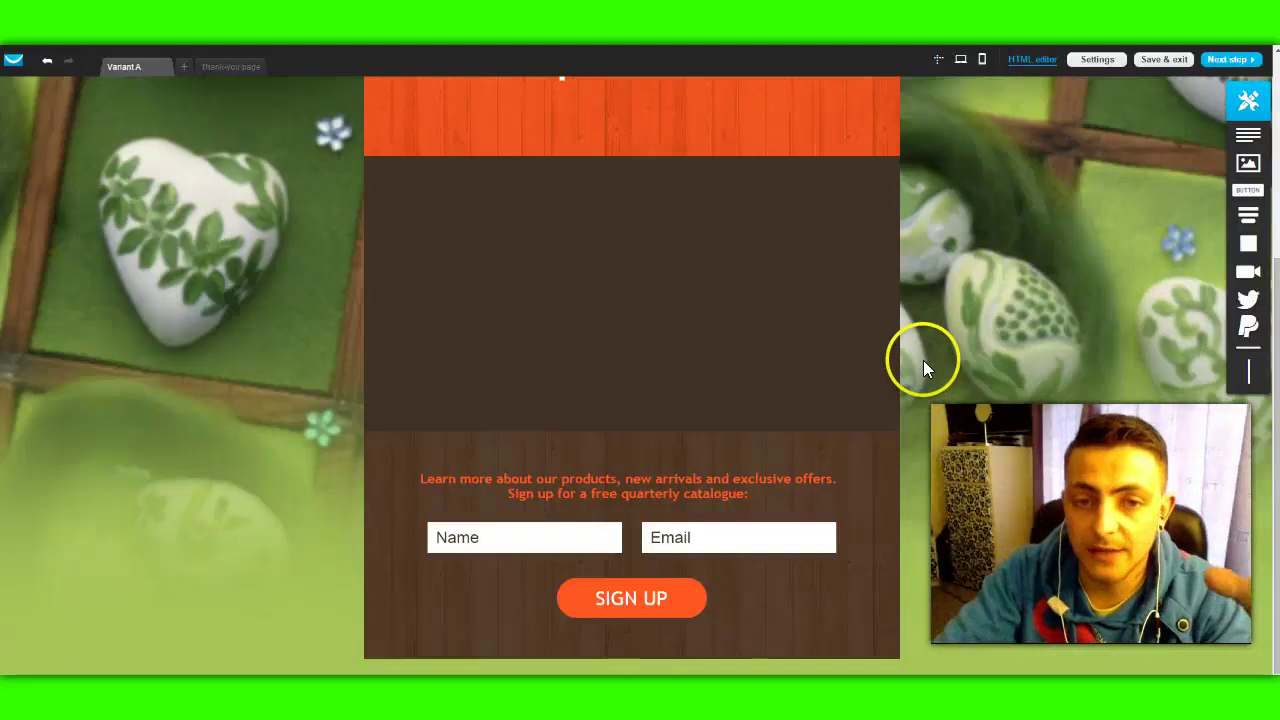
pyautogui.scroll(4, 923, 360)
# Step: Retype the heading as 'WATCH THIS VIDEO AND THEN ENTER YOUR EMAIL BELOW' and stretch its box to show all lines
pyautogui.click(466, 302)
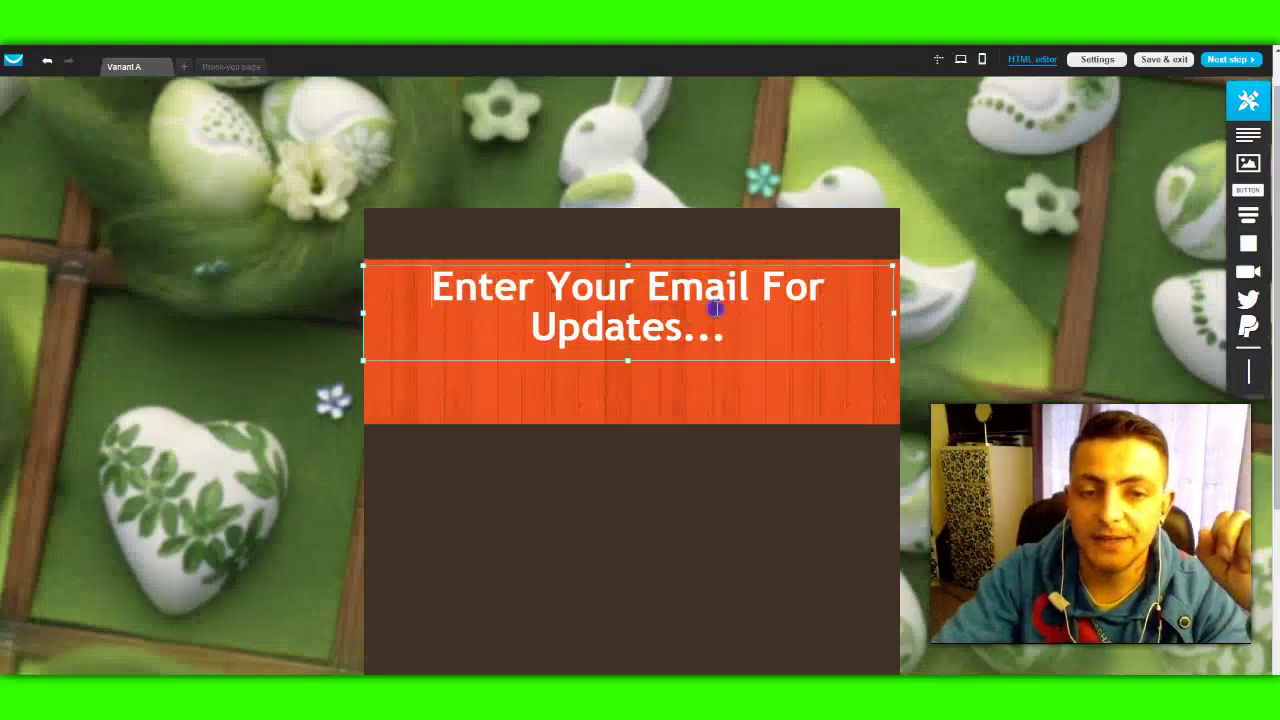
pyautogui.doubleClick(632, 301)
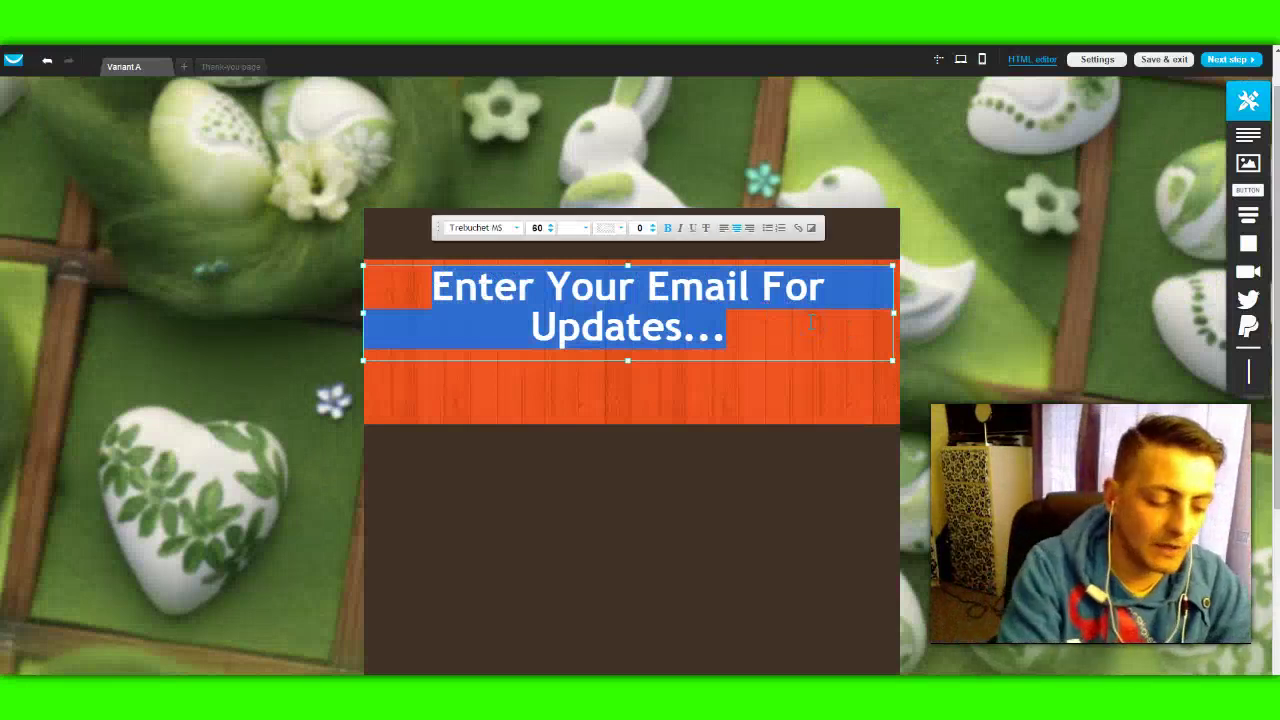
pyautogui.write('WA')
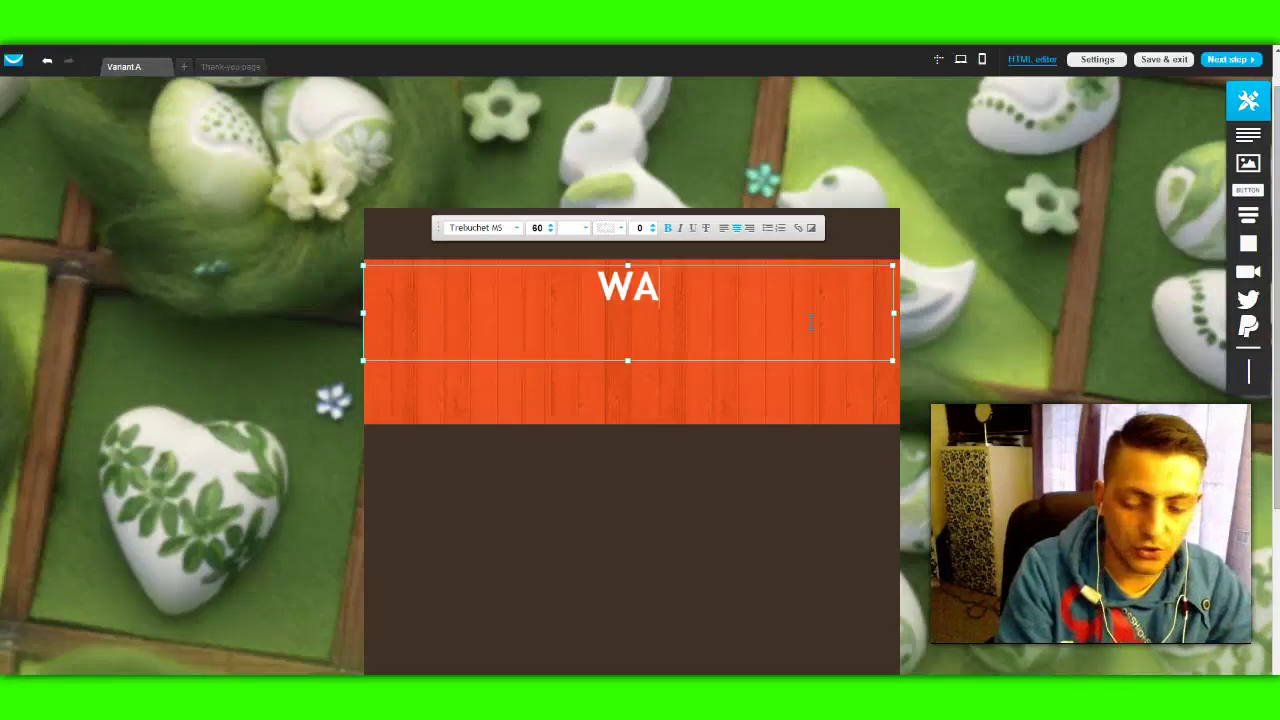
pyautogui.write('AT')
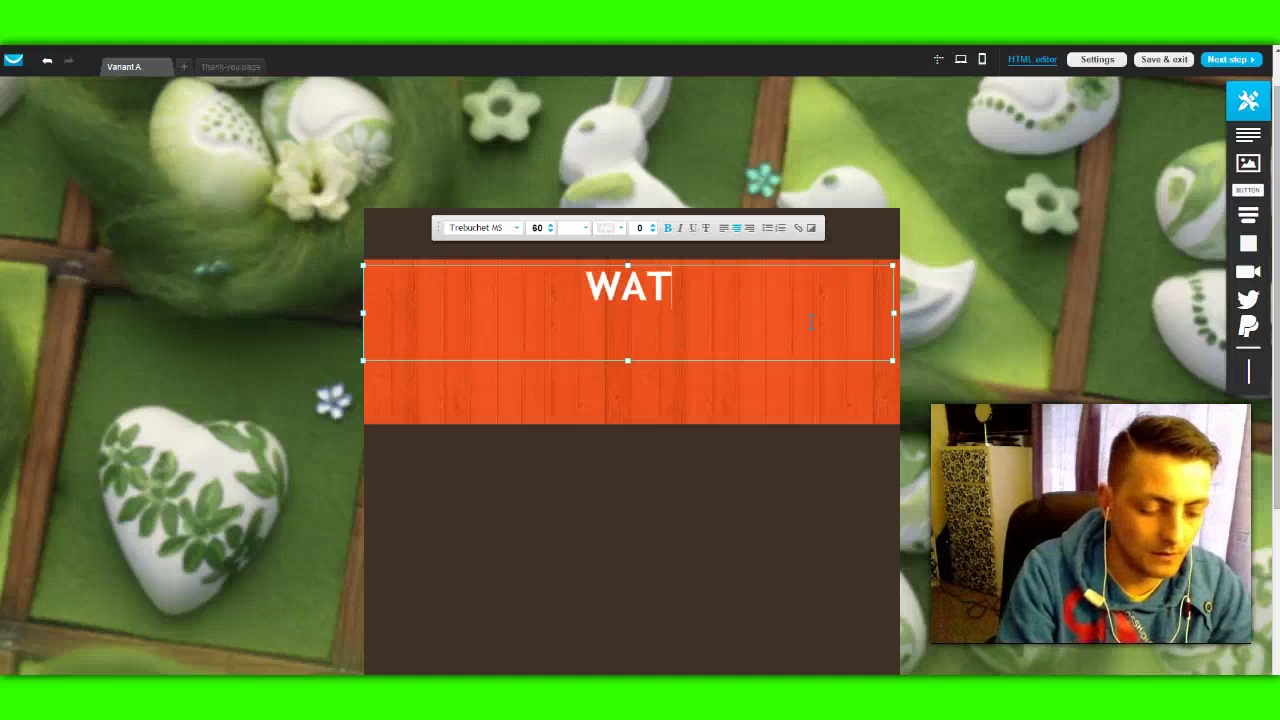
pyautogui.write('CH THIS ')
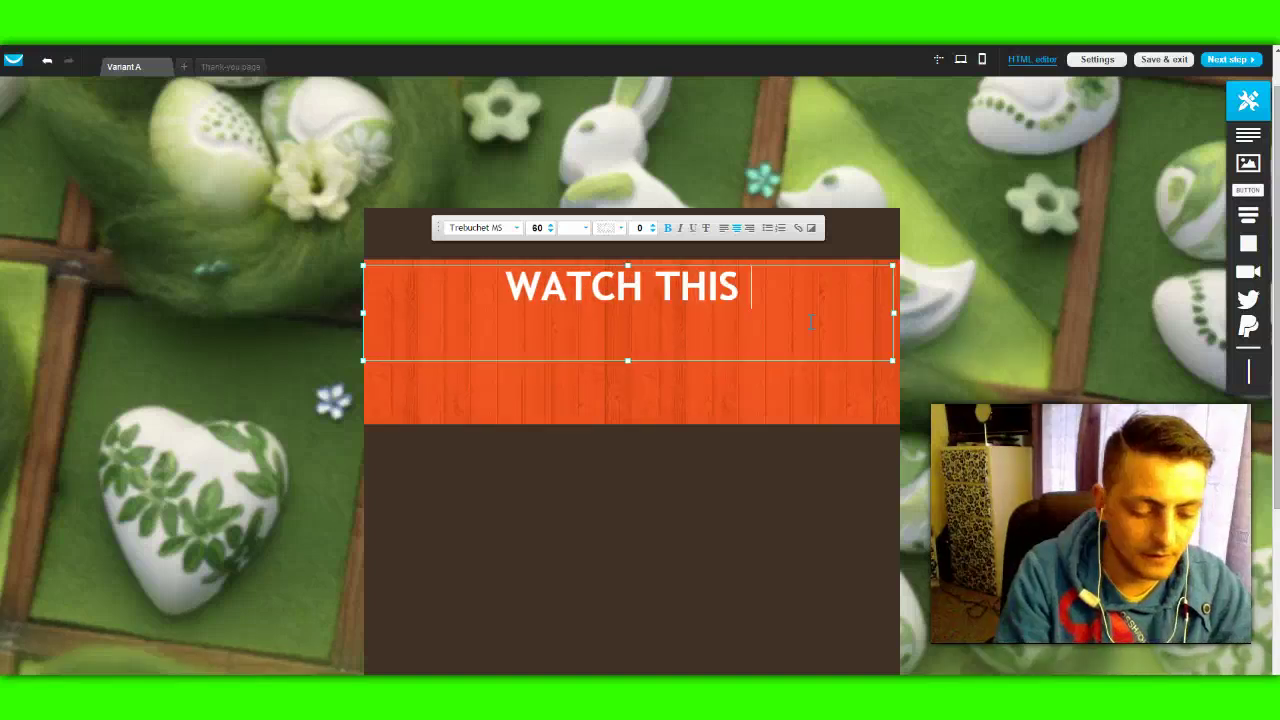
pyautogui.write('VIDEO AN')
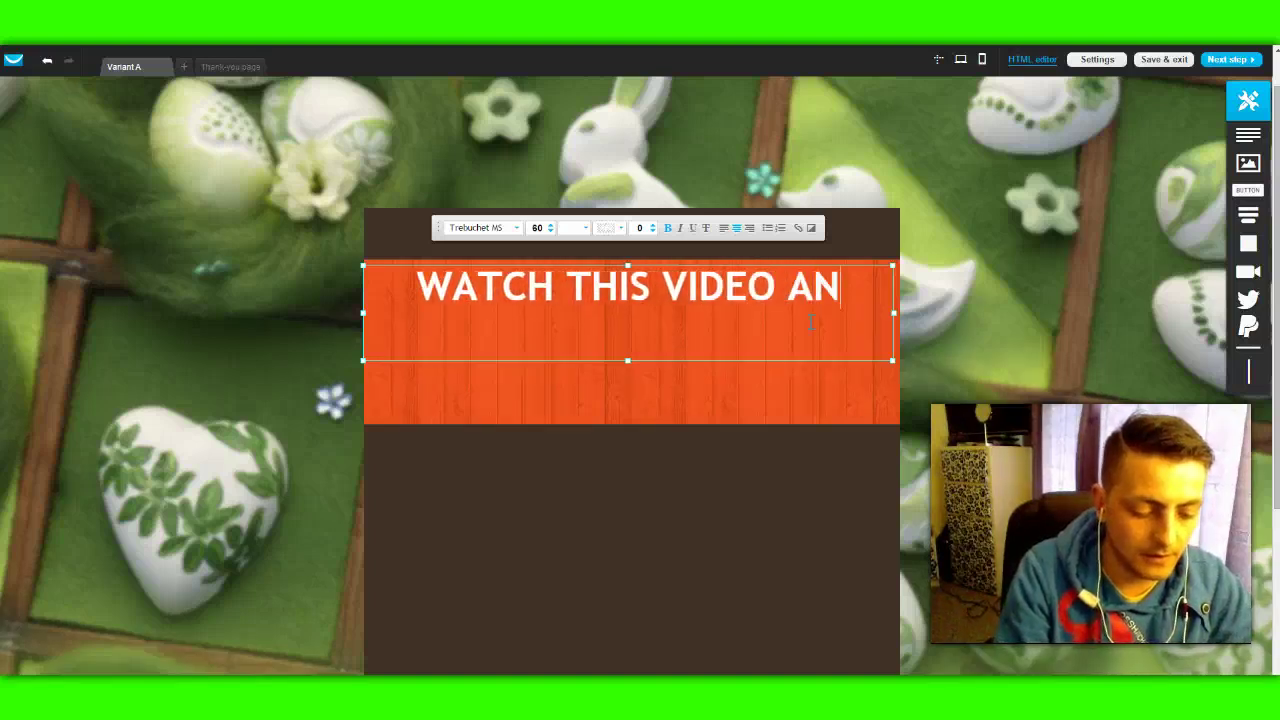
pyautogui.write('D THEN ENT')
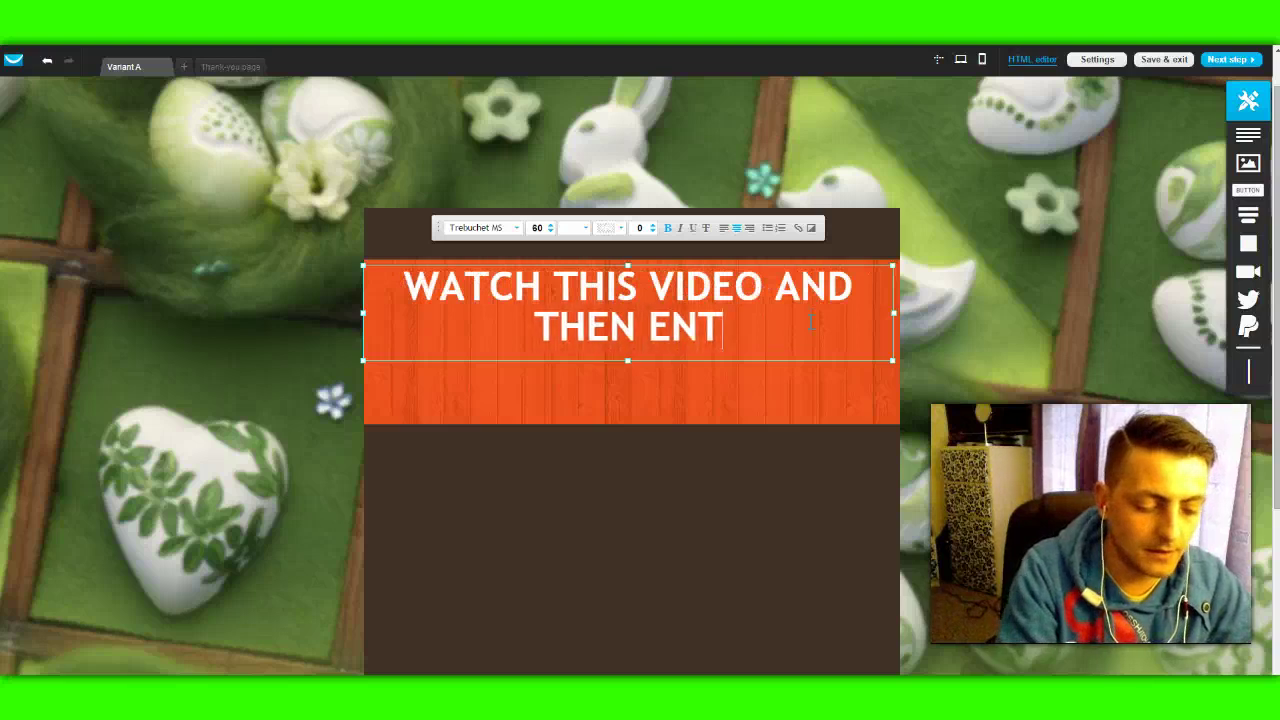
pyautogui.write('ER YOUR ')
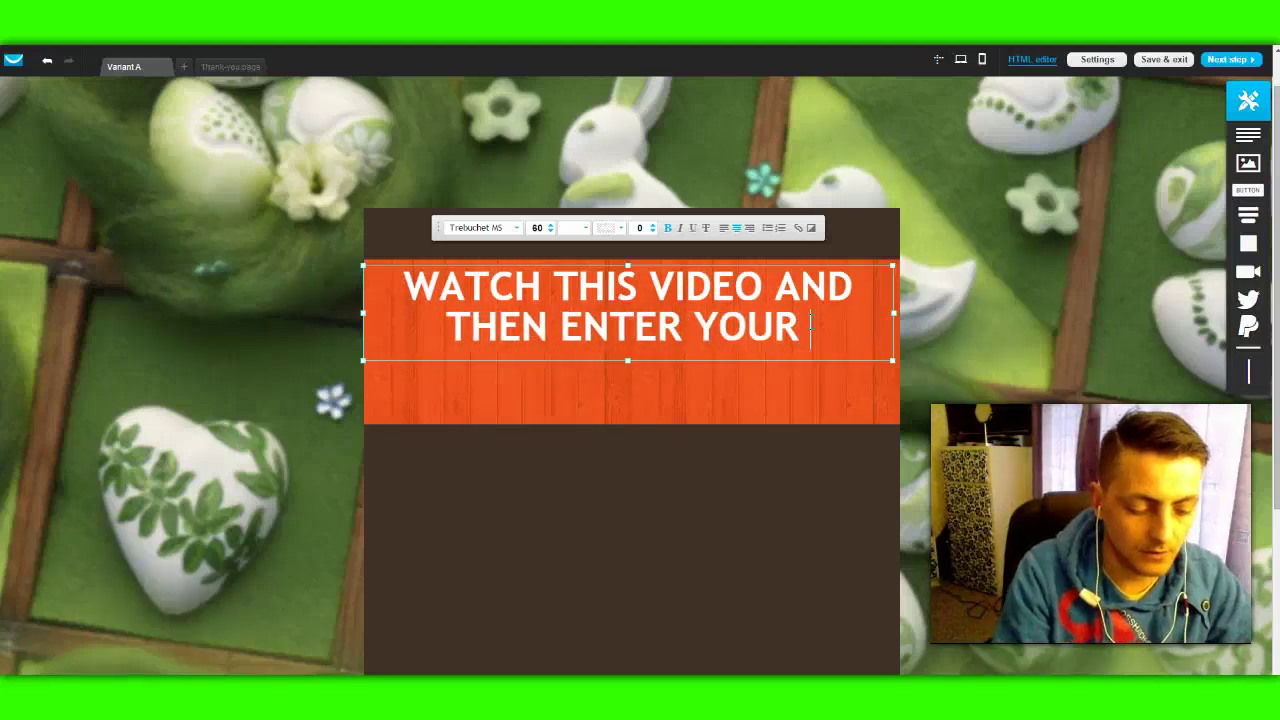
pyautogui.write('EMAIL ')
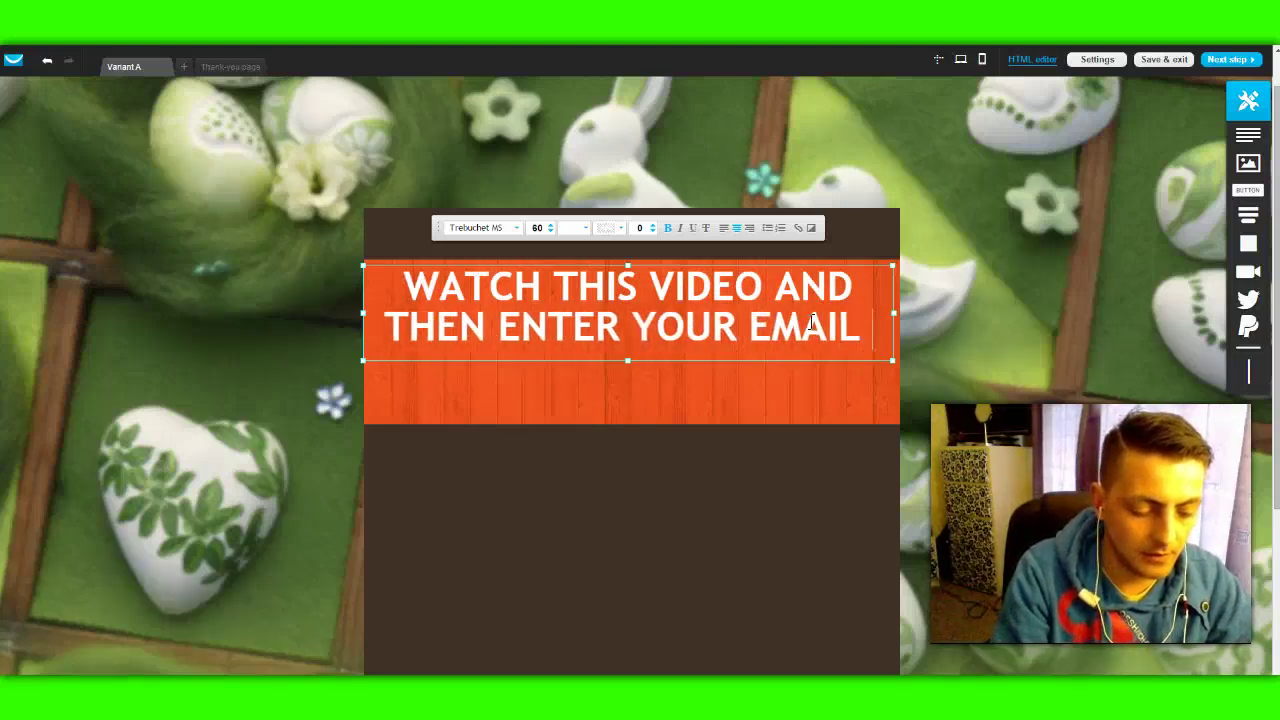
pyautogui.write('BELOW')
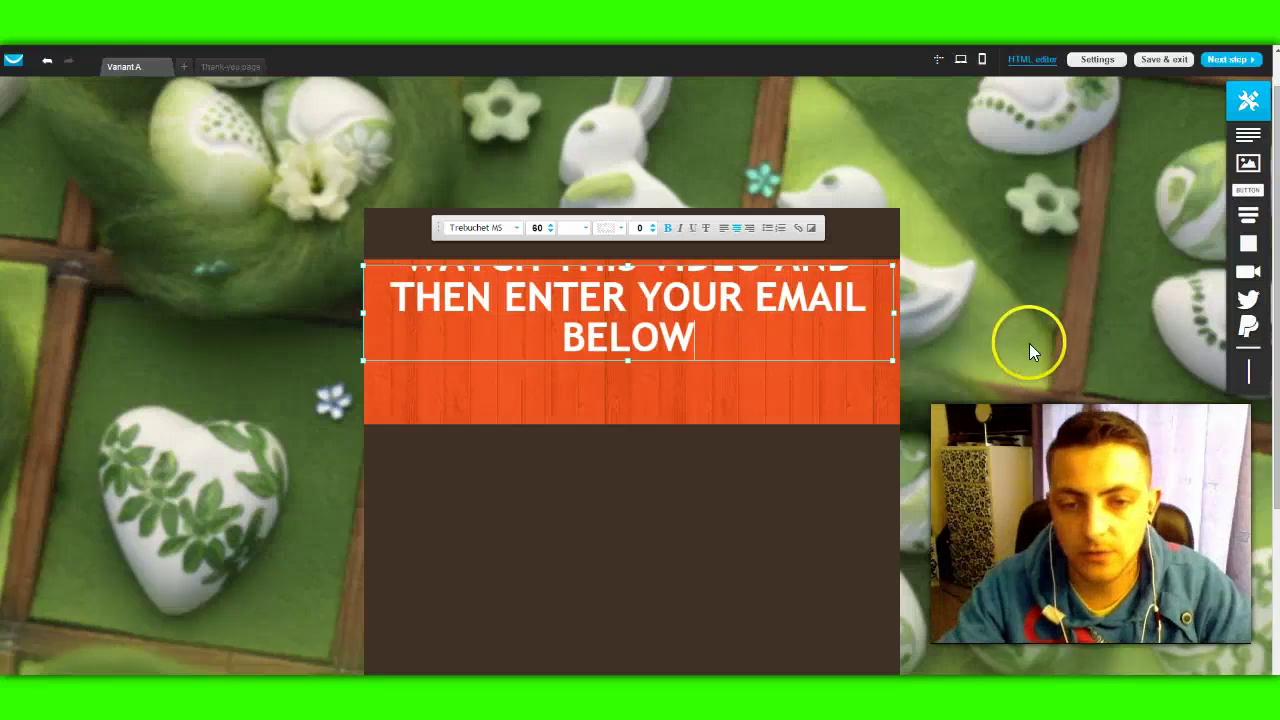
pyautogui.moveTo(627, 361); pyautogui.dragTo(628, 404)
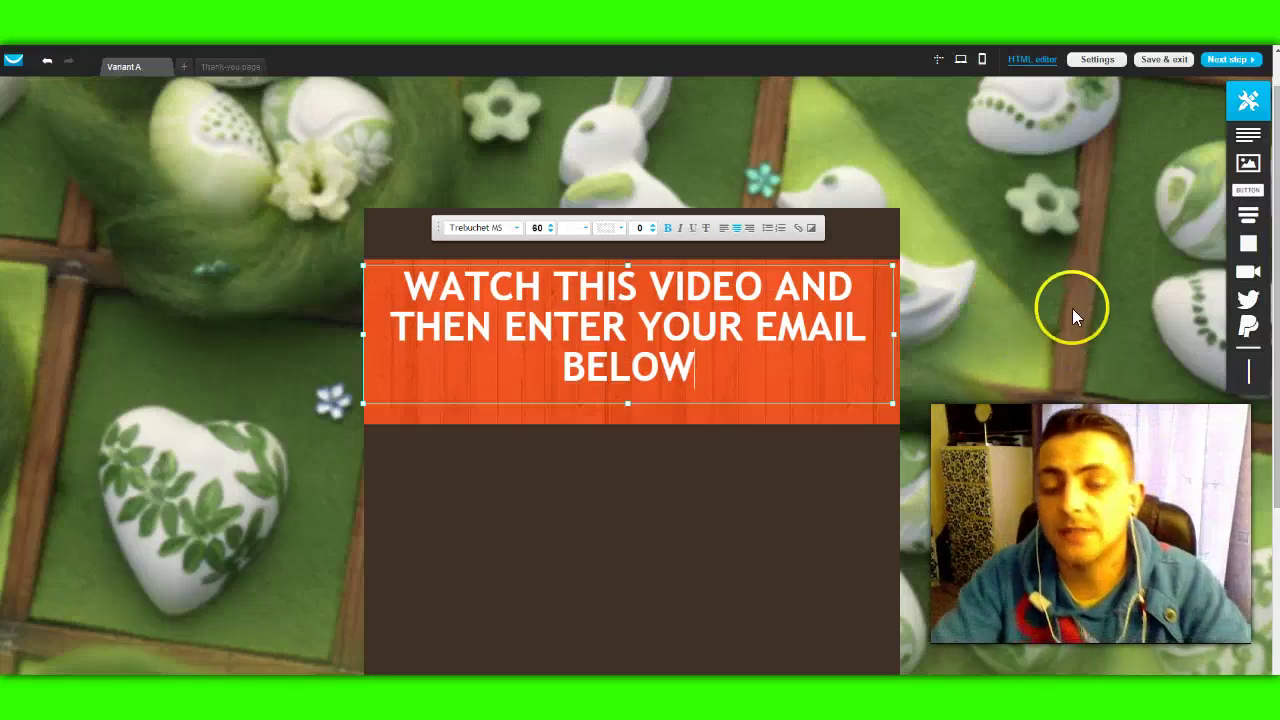
pyautogui.scroll(-1, 1013, 260)
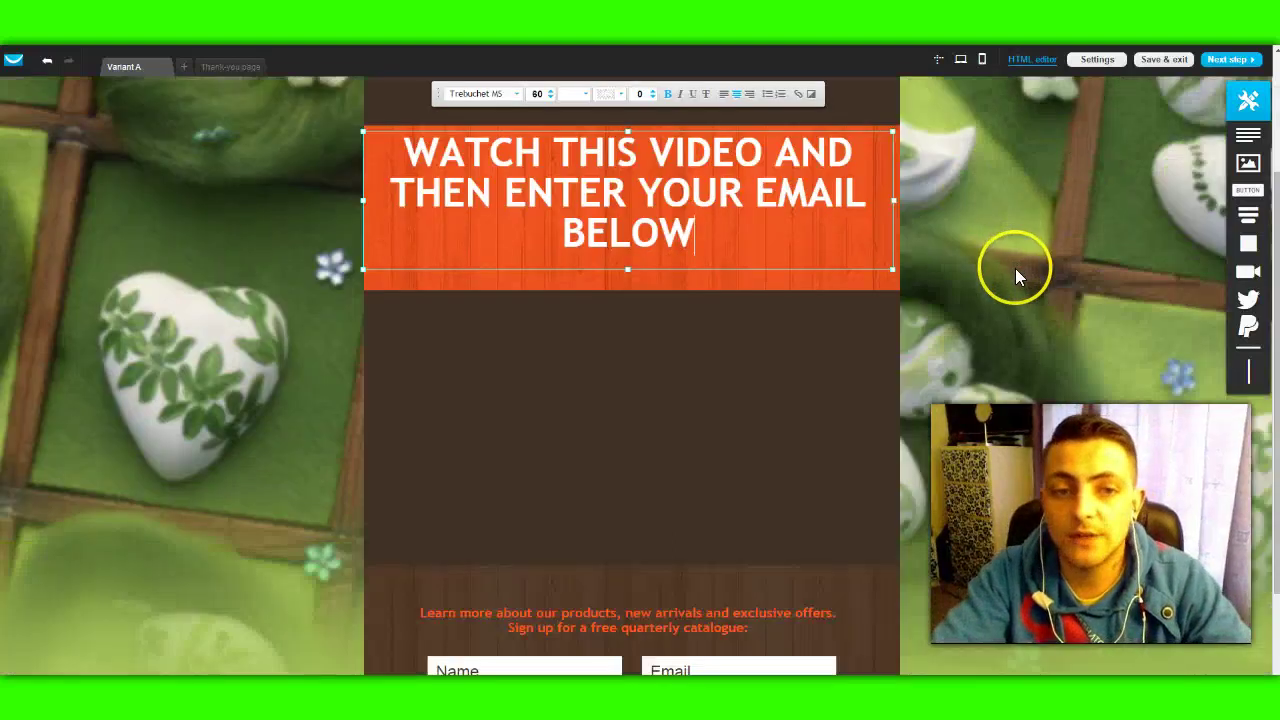
pyautogui.scroll(-1, 1016, 275)
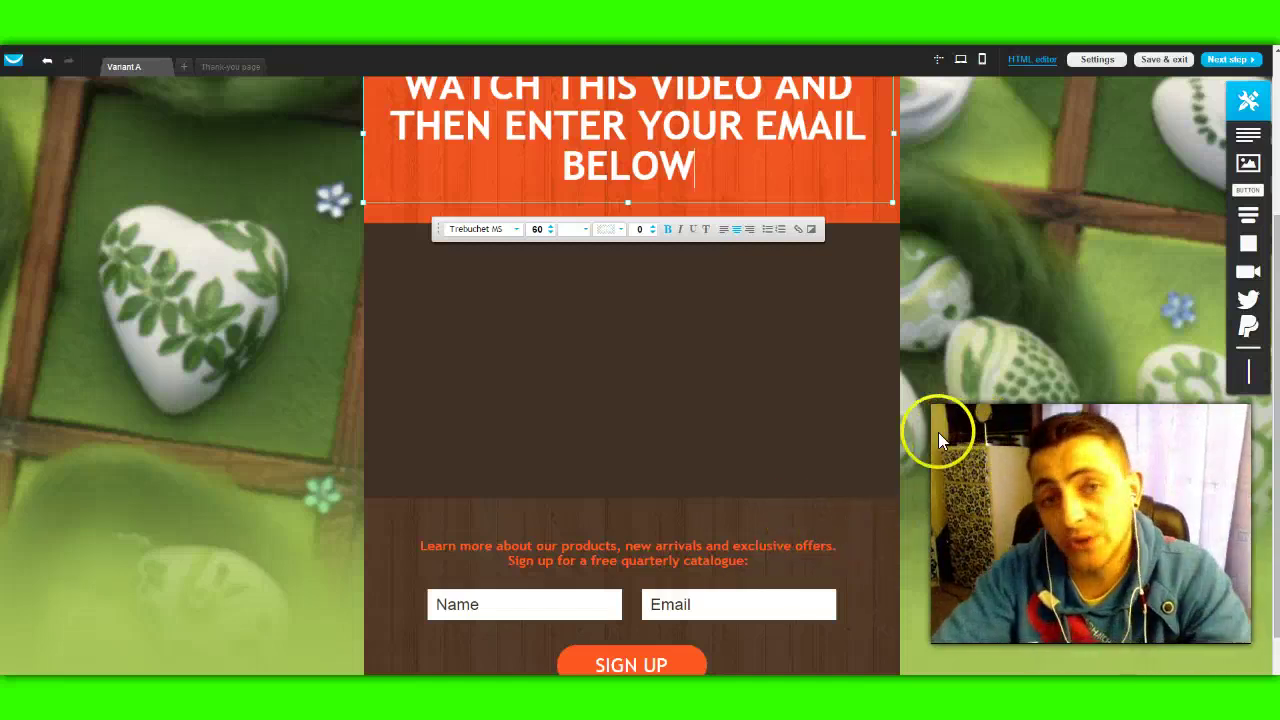
pyautogui.click(940, 321)
pyautogui.scroll(2, 1066, 353)
pyautogui.scroll(-1, 1065, 352)
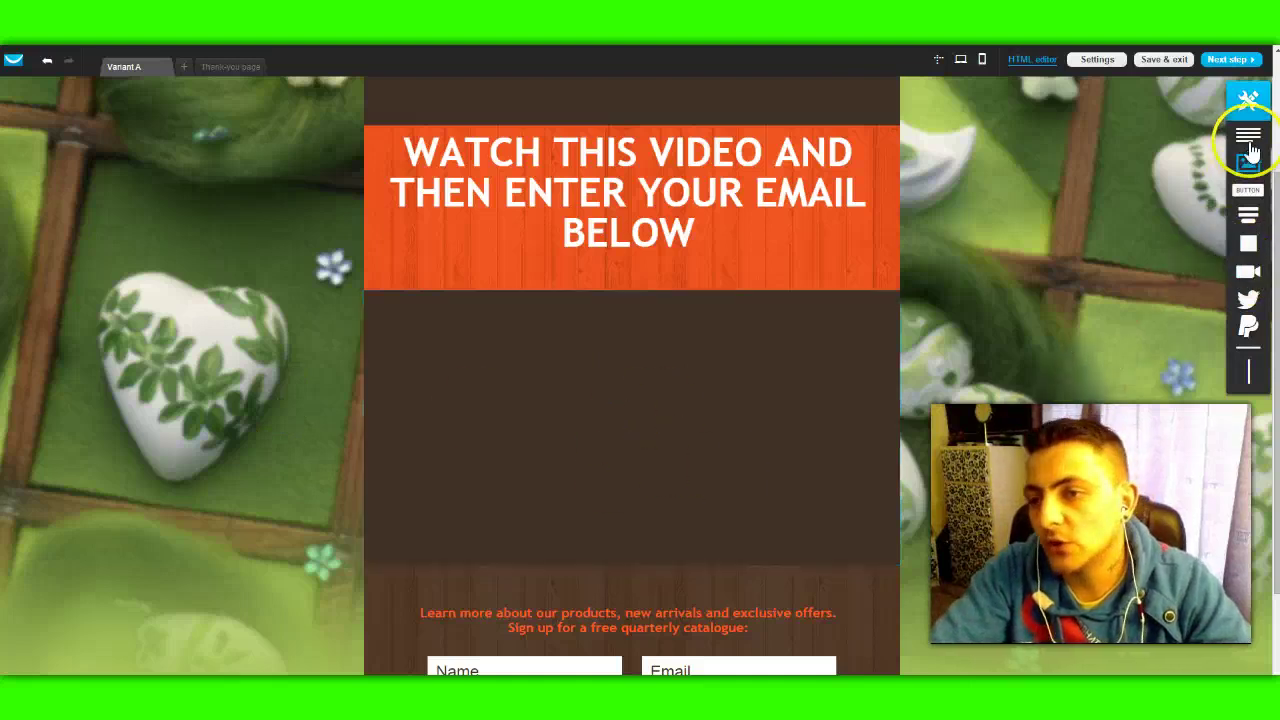
pyautogui.moveTo(1250, 312)
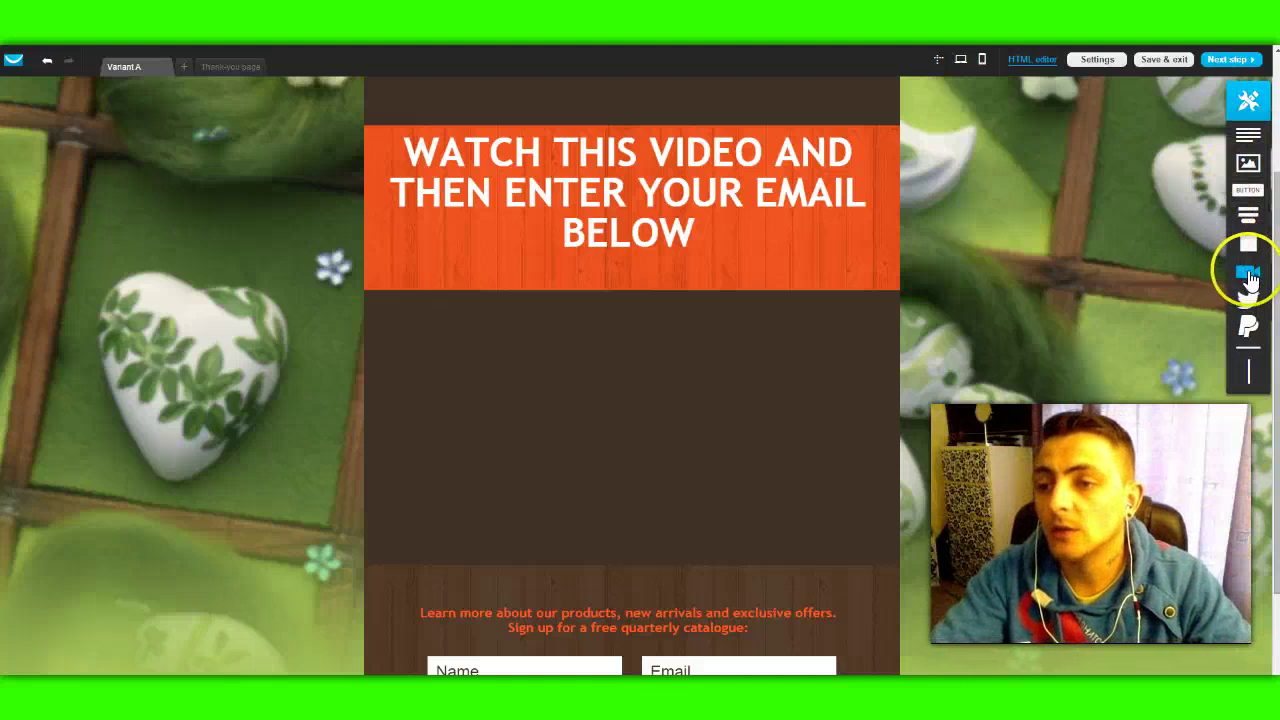
# Step: Add a video block to the empty brown section and widen the player on both sides
pyautogui.moveTo(1240, 274); pyautogui.dragTo(629, 402)
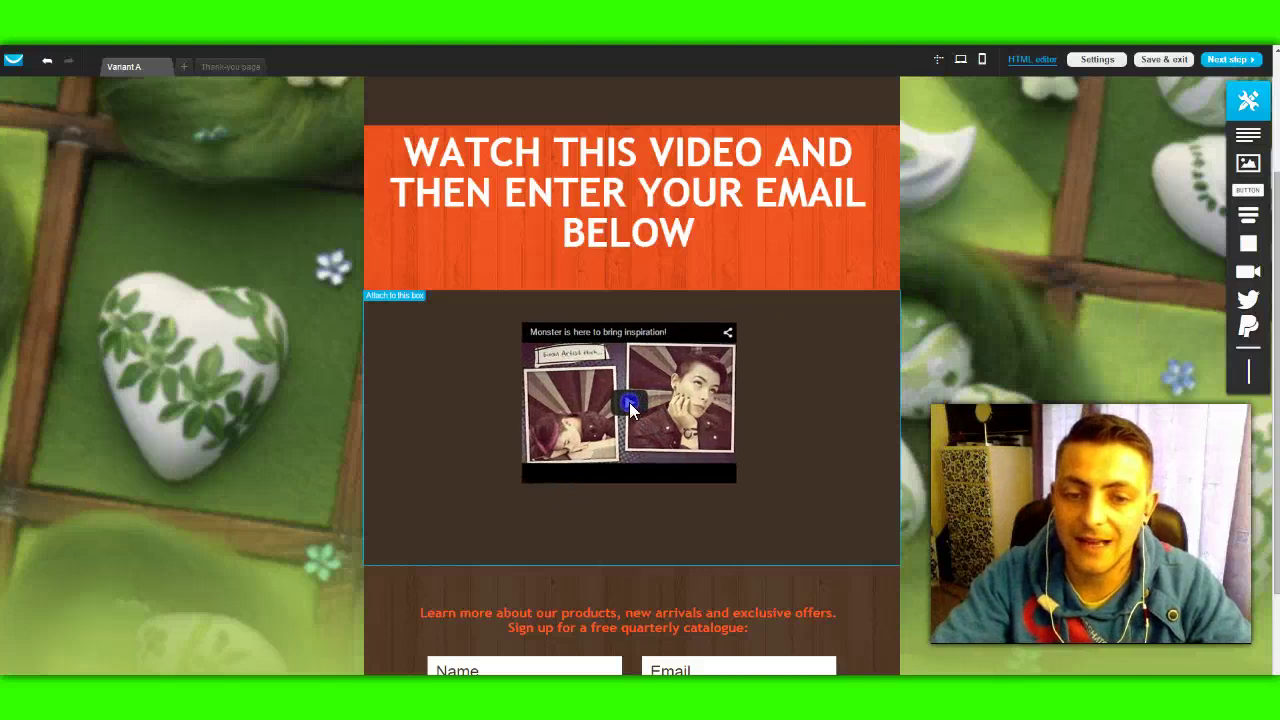
pyautogui.click(629, 314)
pyautogui.click(516, 389)
pyautogui.moveTo(519, 397); pyautogui.dragTo(395, 392)
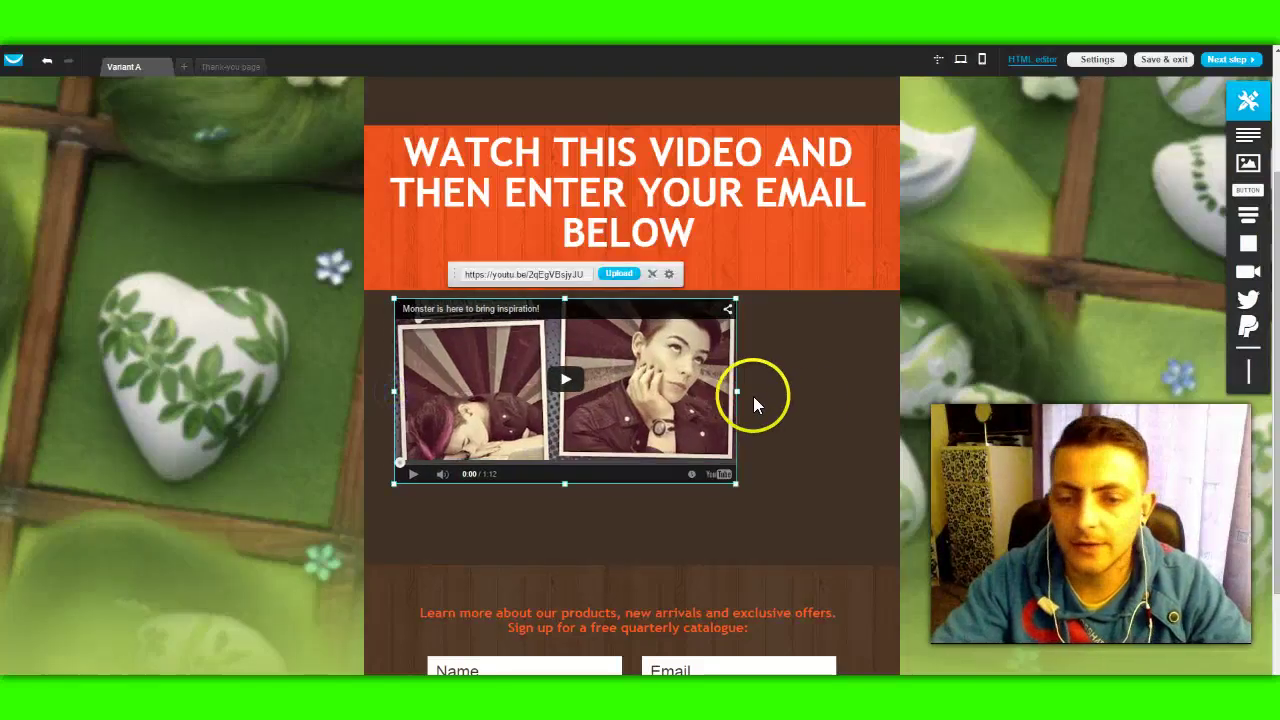
pyautogui.moveTo(737, 386); pyautogui.dragTo(874, 400)
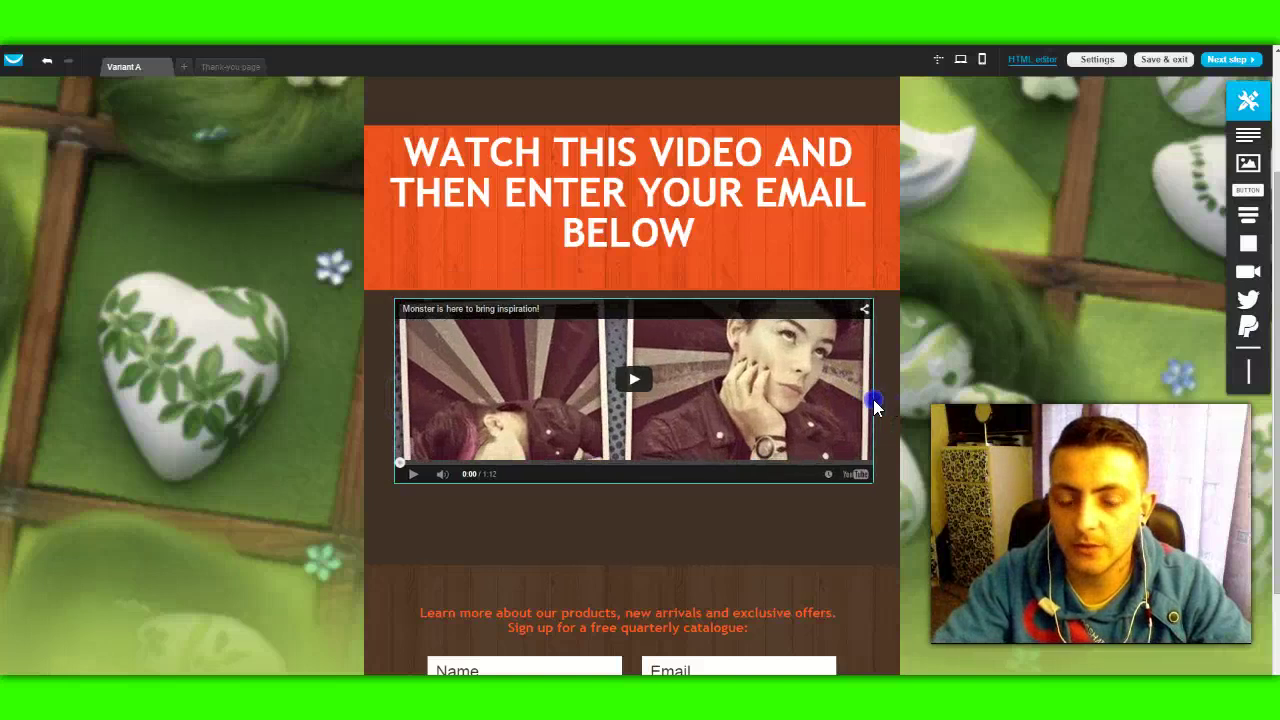
# Step: Adjust the video section and stretch the embedded video taller to fill the gap
pyautogui.click(624, 486)
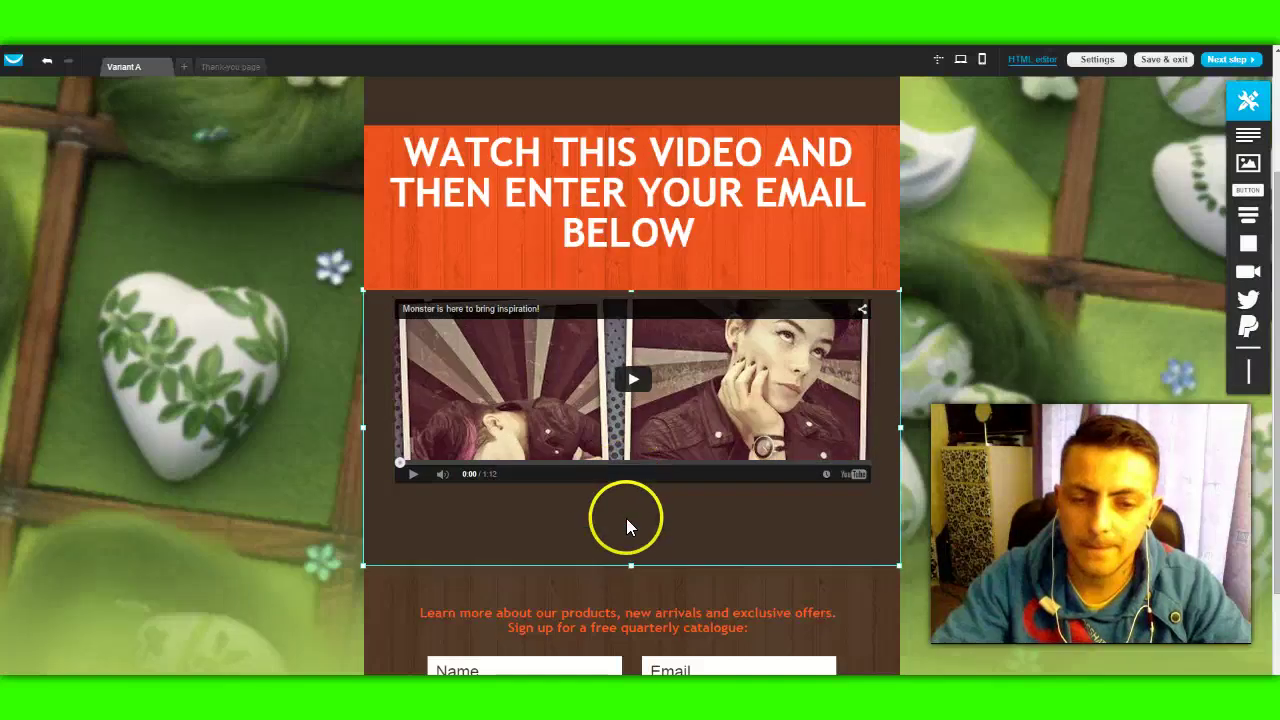
pyautogui.moveTo(630, 564)
pyautogui.mouseDown()
pyautogui.moveTo(631, 549)
pyautogui.moveTo(636, 569)
pyautogui.mouseUp()
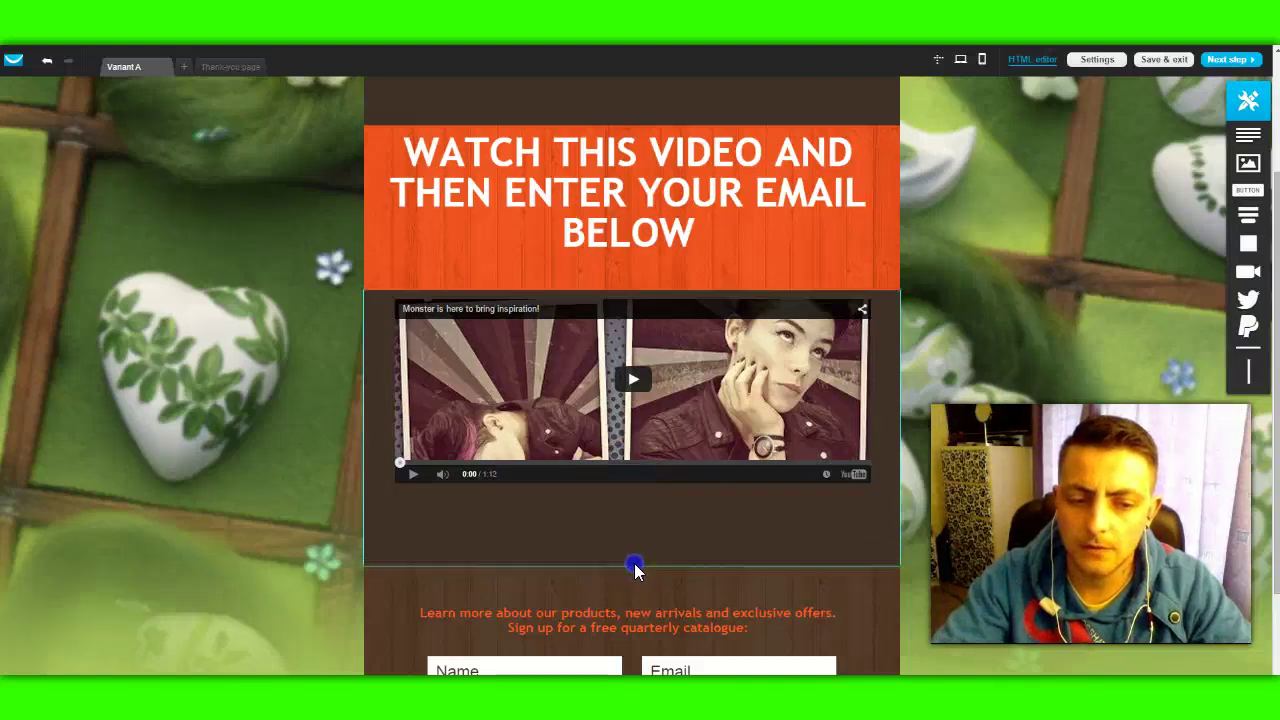
pyautogui.click(640, 453)
pyautogui.moveTo(631, 483); pyautogui.dragTo(632, 565)
pyautogui.click(952, 363)
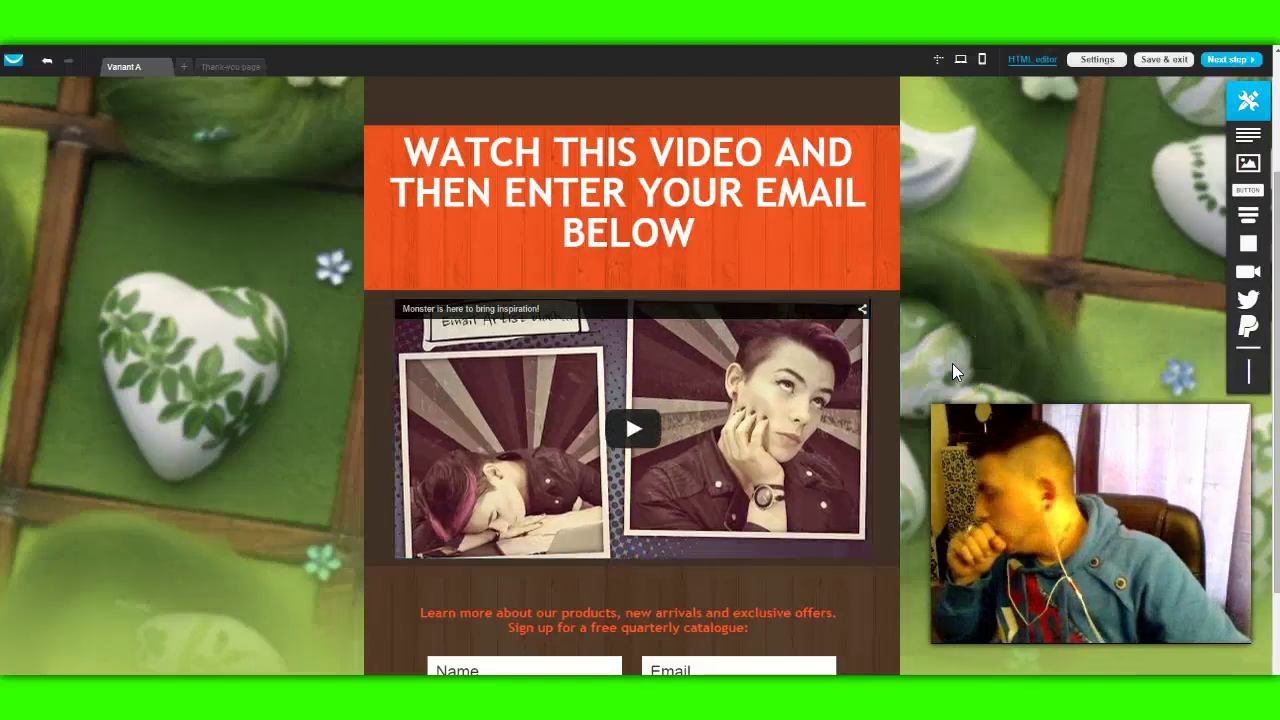
# Step: Select the embedded video, then load YouTube in a new browser tab
pyautogui.click(924, 177)
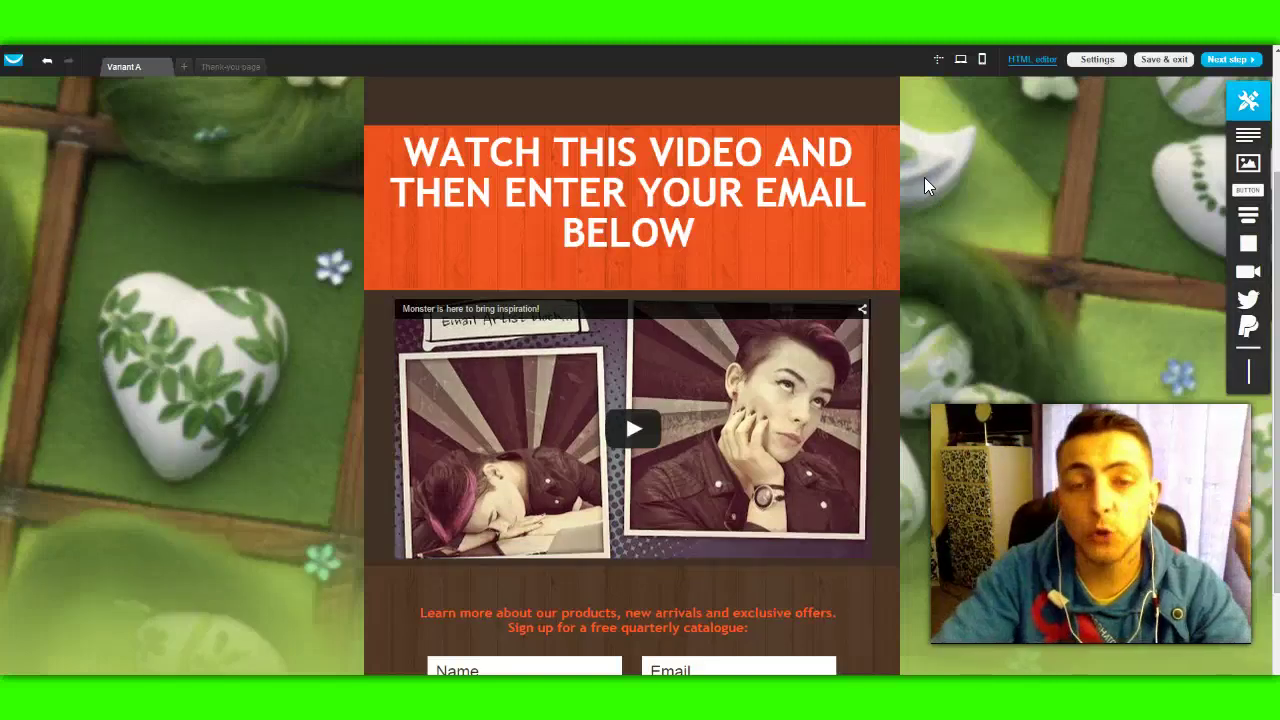
pyautogui.click(920, 154)
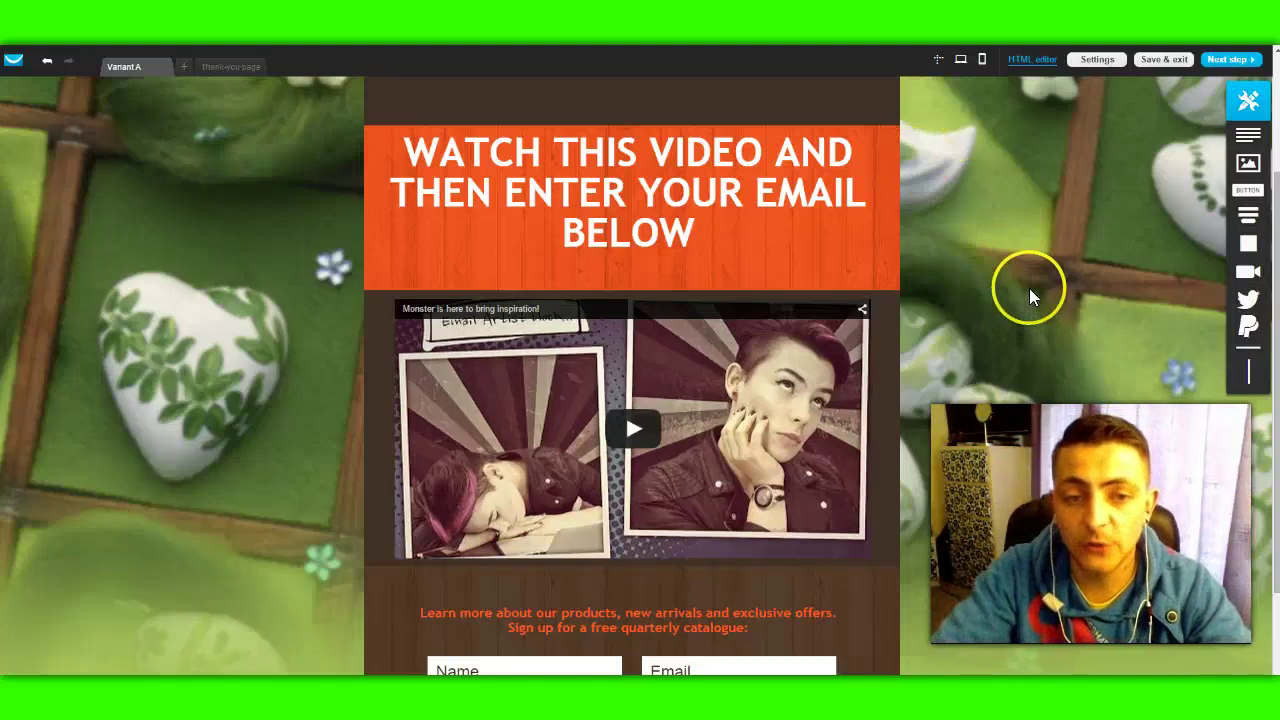
pyautogui.click(688, 366)
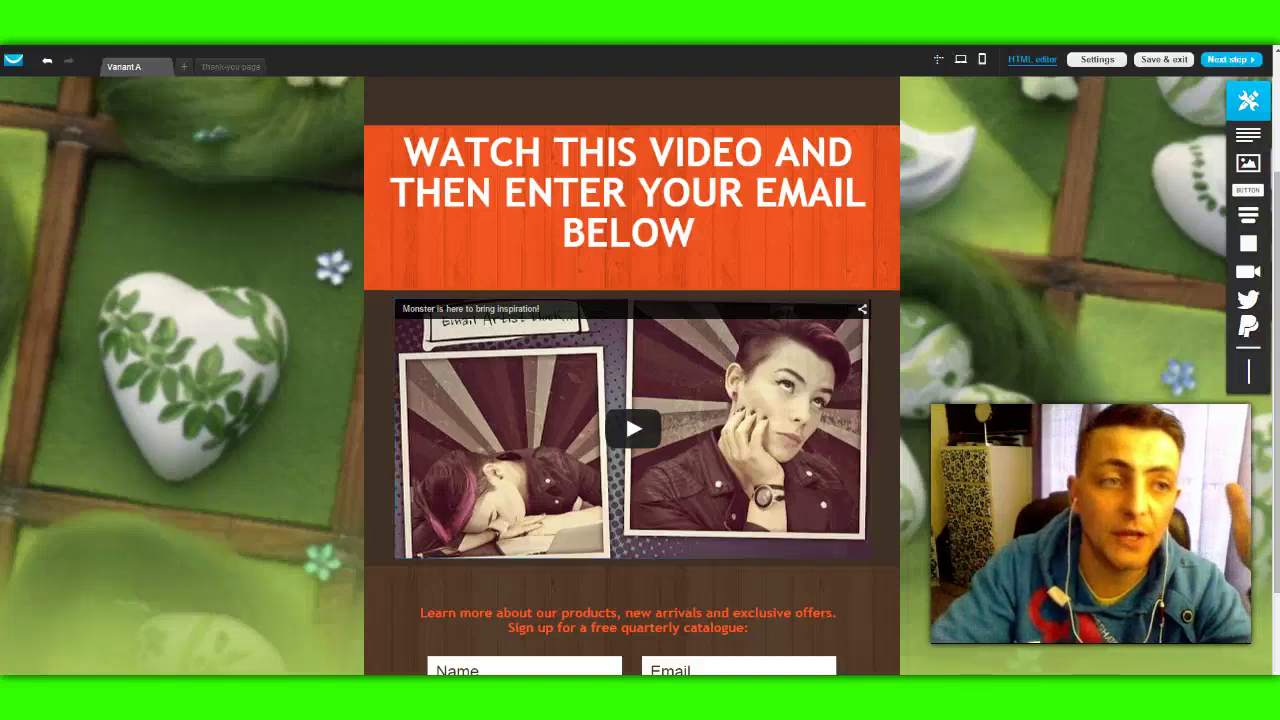
pyautogui.hotkey('ctrl', 't')
pyautogui.write('youtube')
pyautogui.click(171, 50)
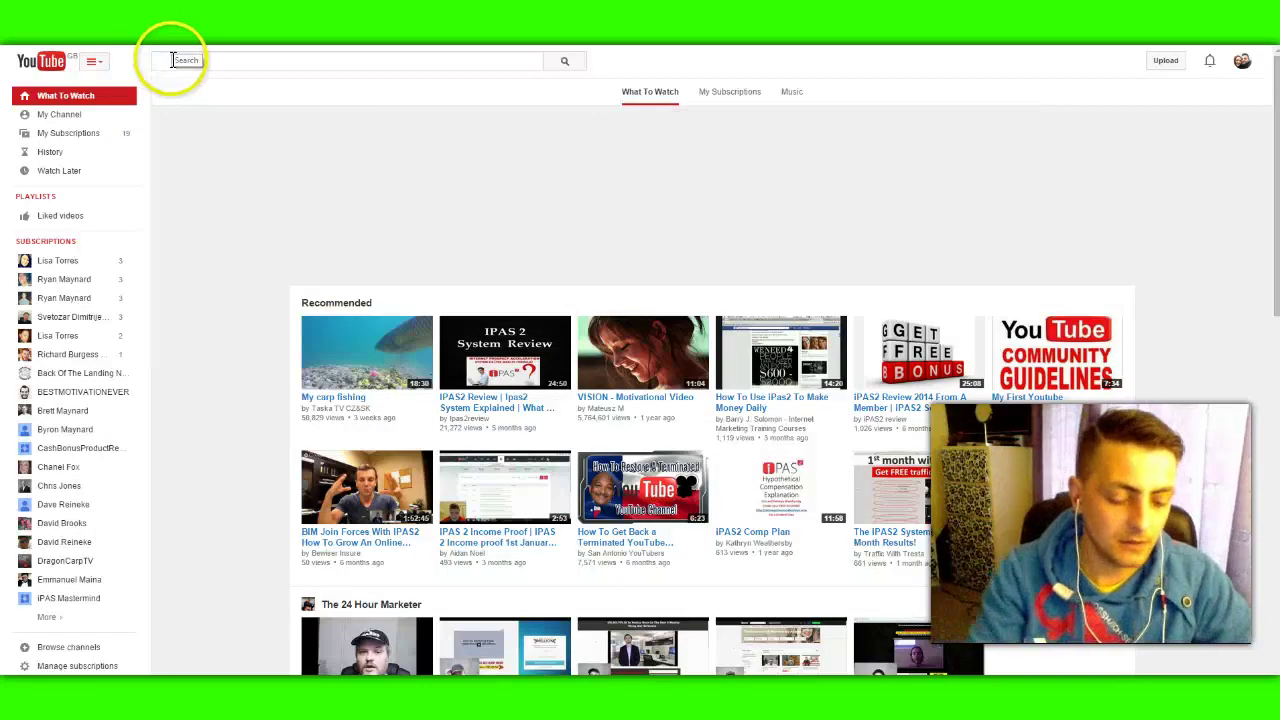
# Step: Search YouTube for motivational video, open and pause Unbroken, and copy its video URL
pyautogui.click(173, 60)
pyautogui.write('motivation')
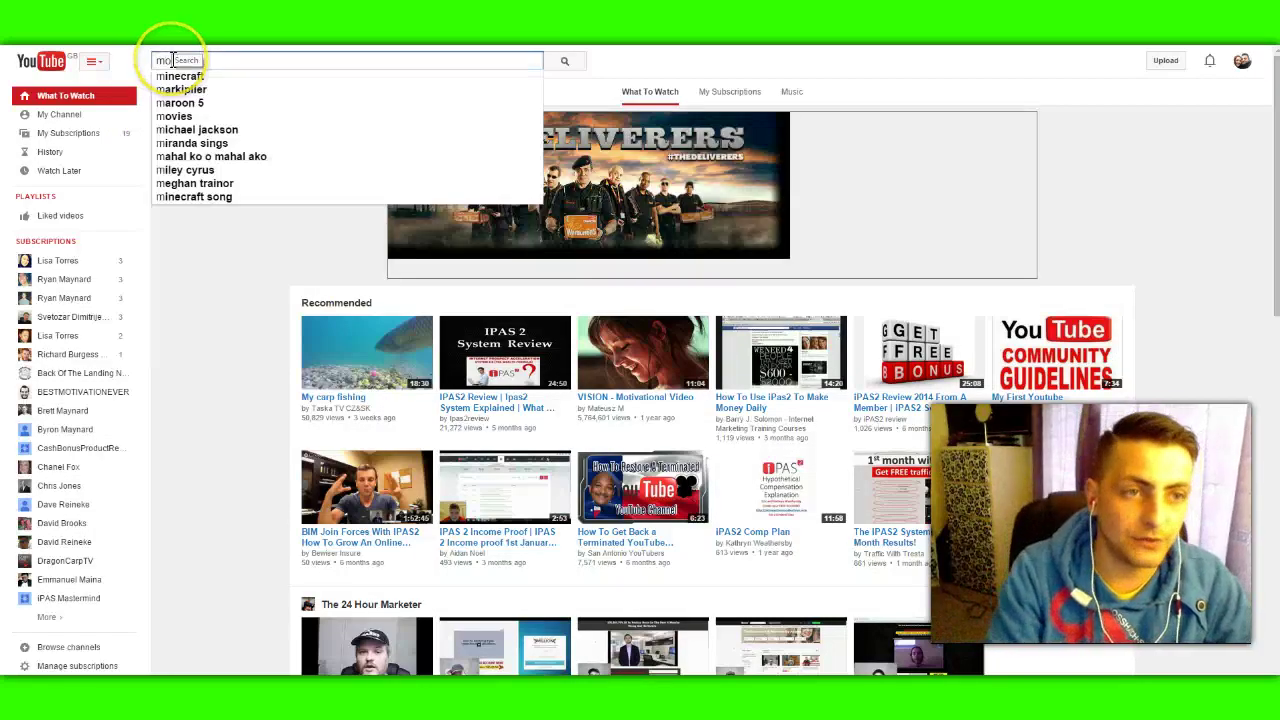
pyautogui.press('Down')
pyautogui.press('Down')
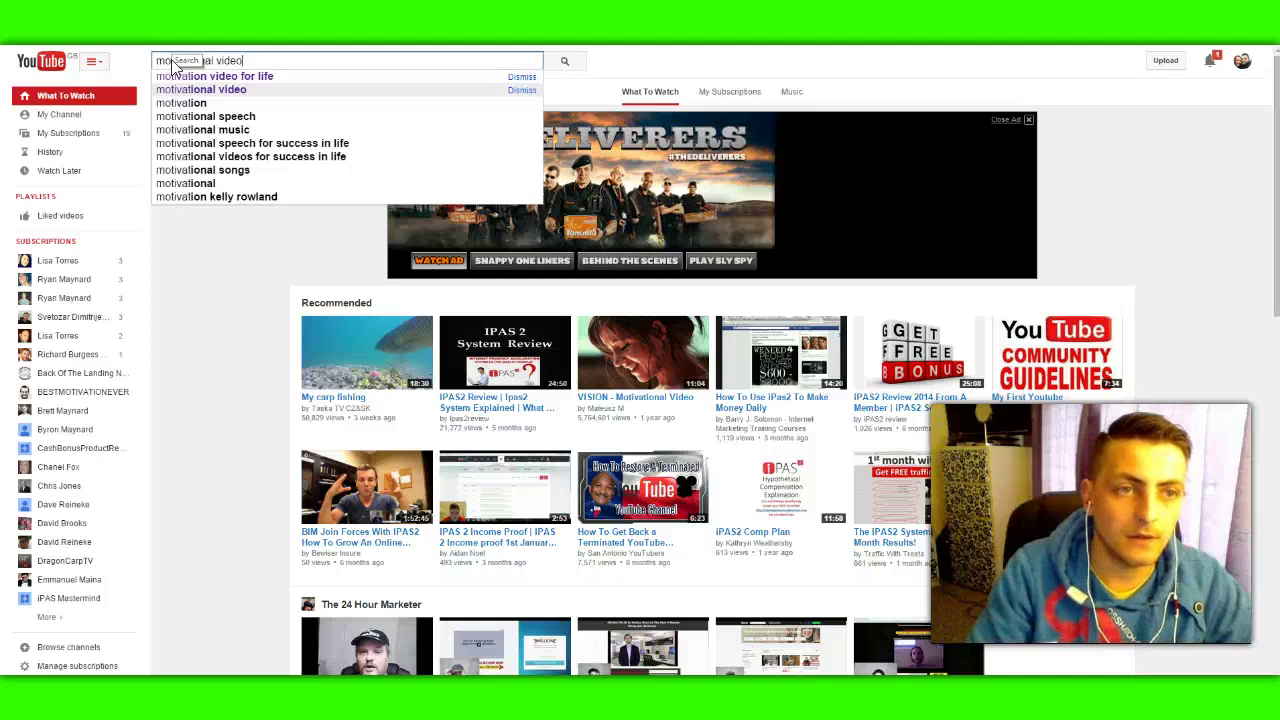
pyautogui.press('Escape')
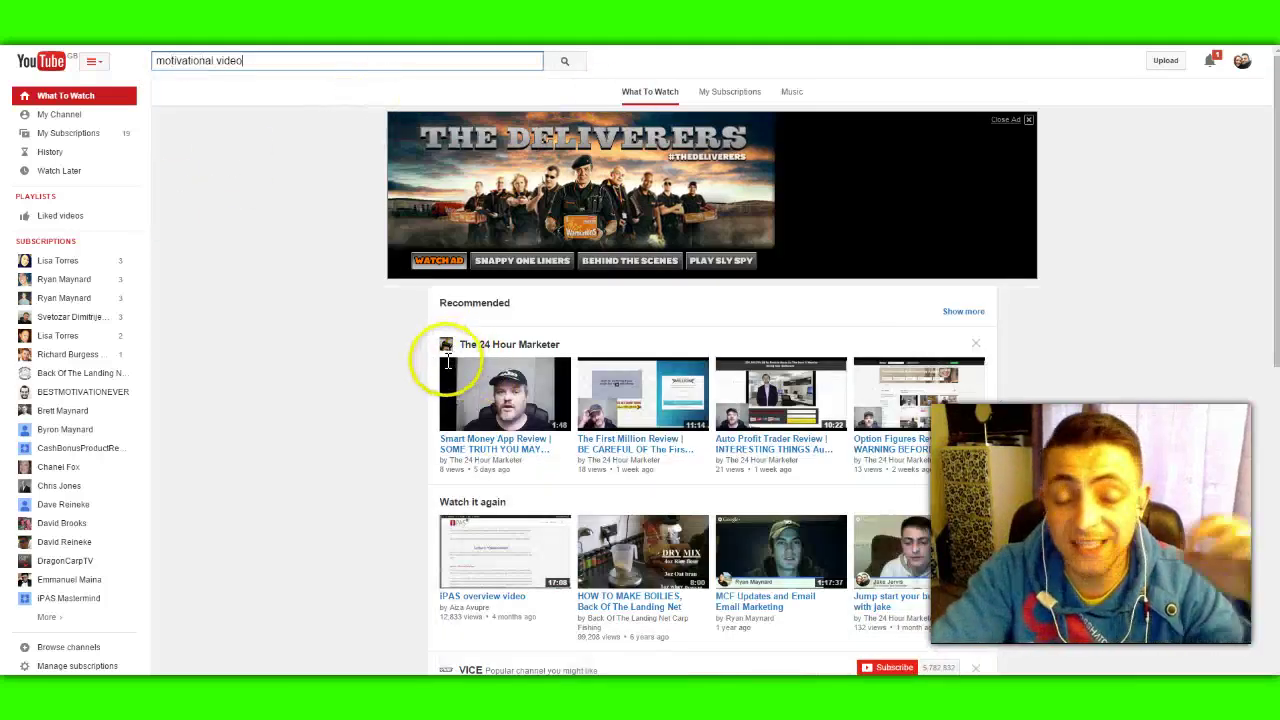
pyautogui.press('Return')
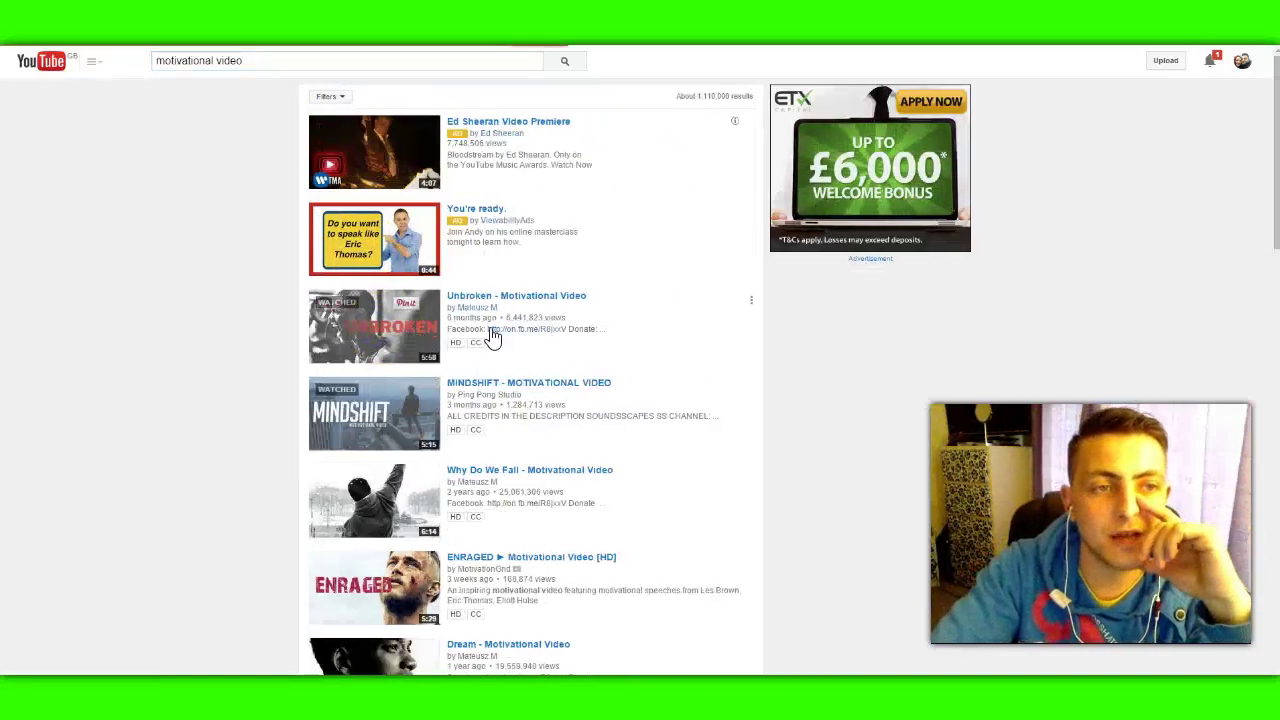
pyautogui.click(491, 330)
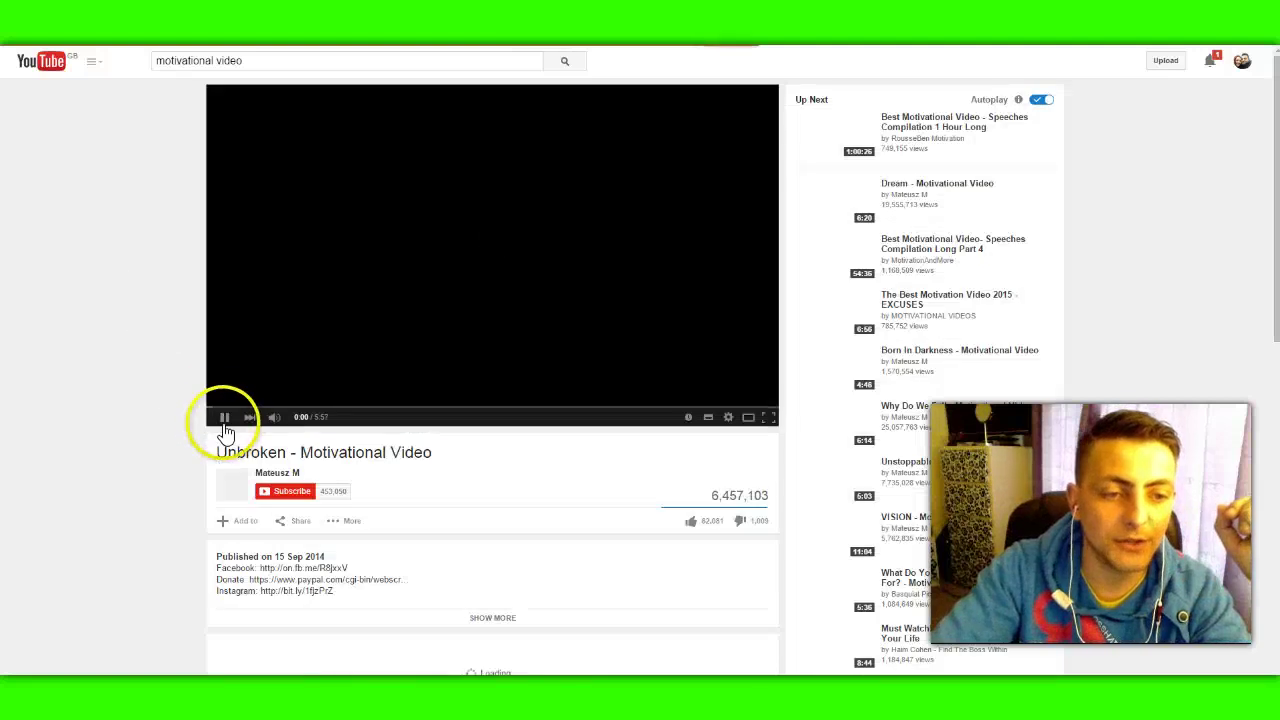
pyautogui.click(224, 417)
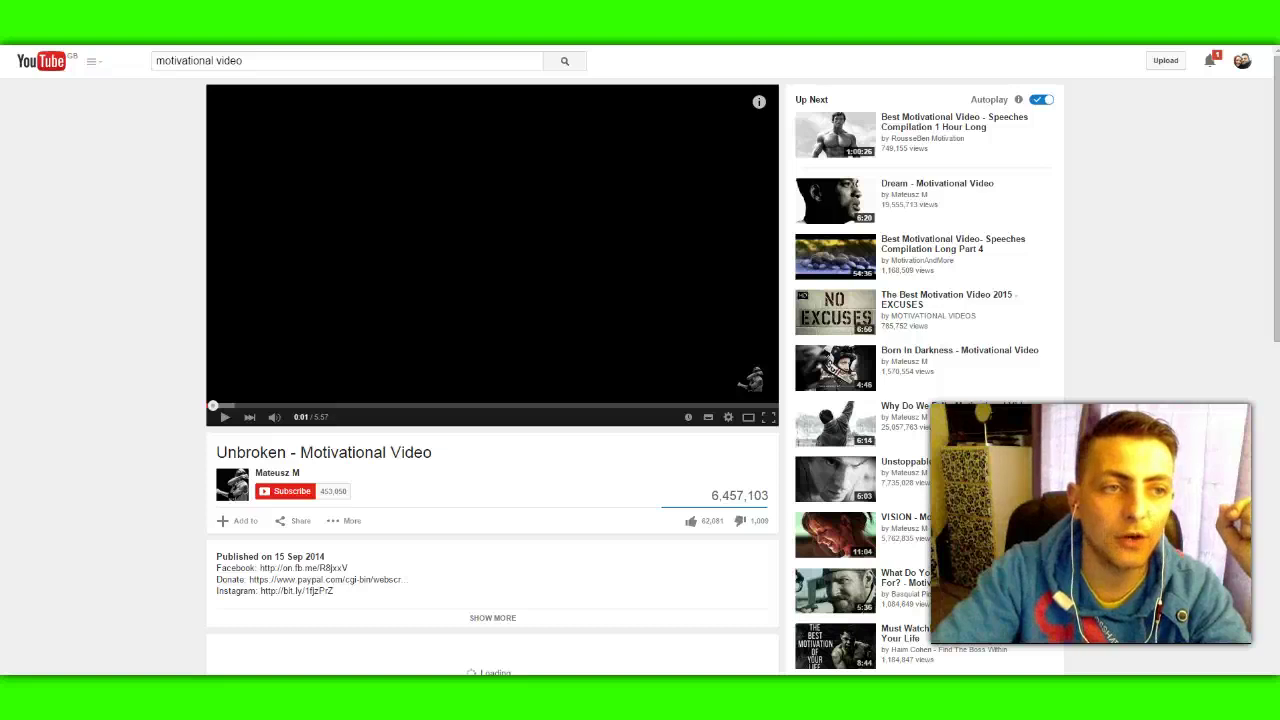
pyautogui.rightClick(106, 46)
pyautogui.click(128, 78)
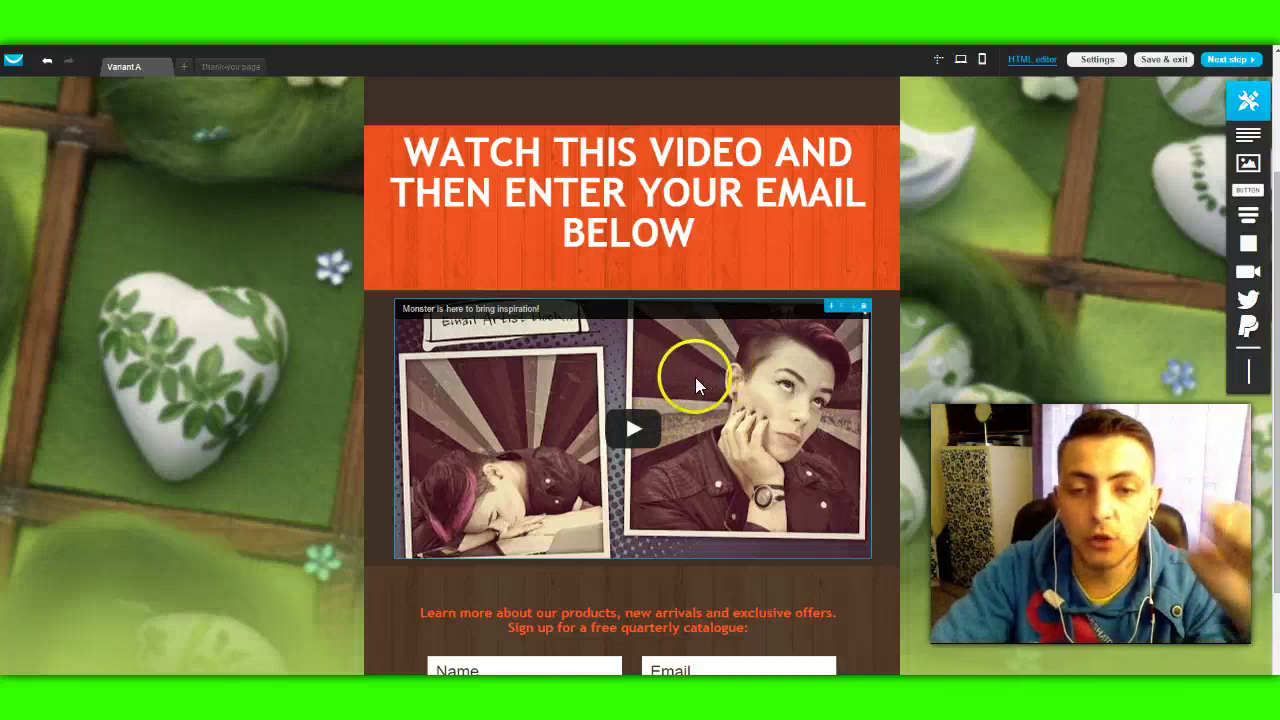
# Step: Swap the page's embedded video for the Unbroken - Motivational Video by pasting its YouTube link
pyautogui.click(700, 373)
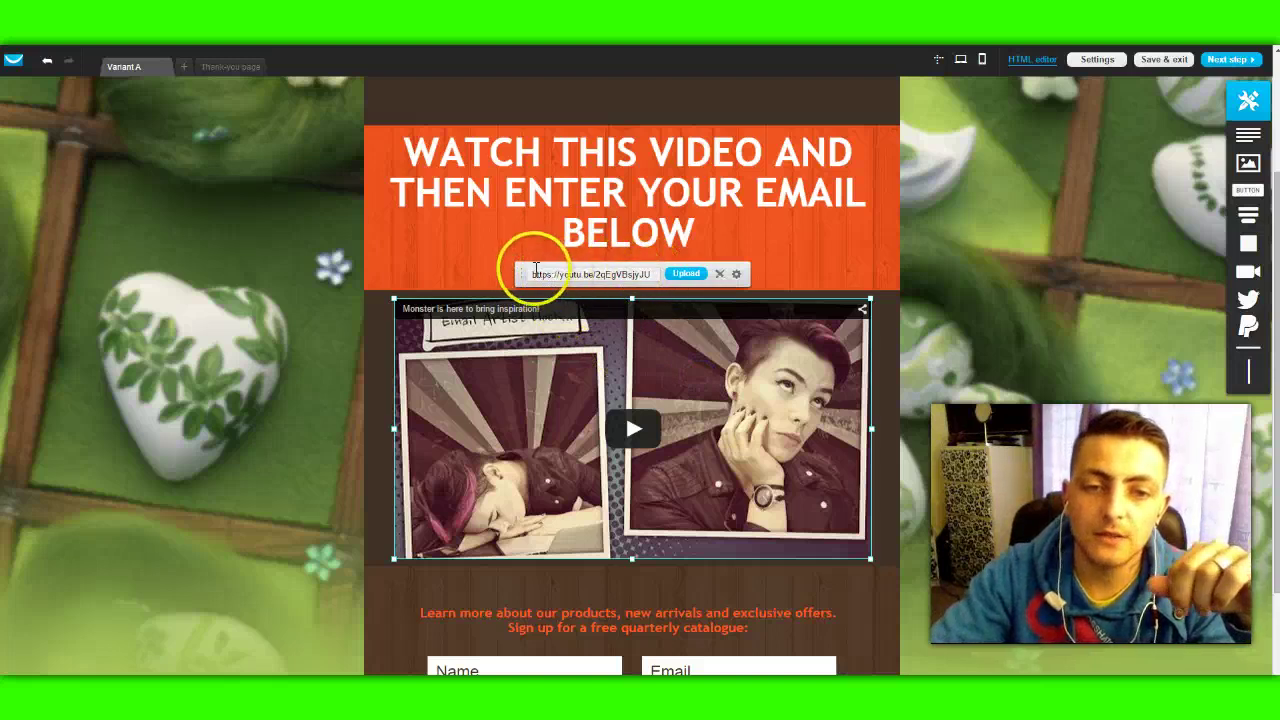
pyautogui.moveTo(527, 274); pyautogui.dragTo(662, 273)
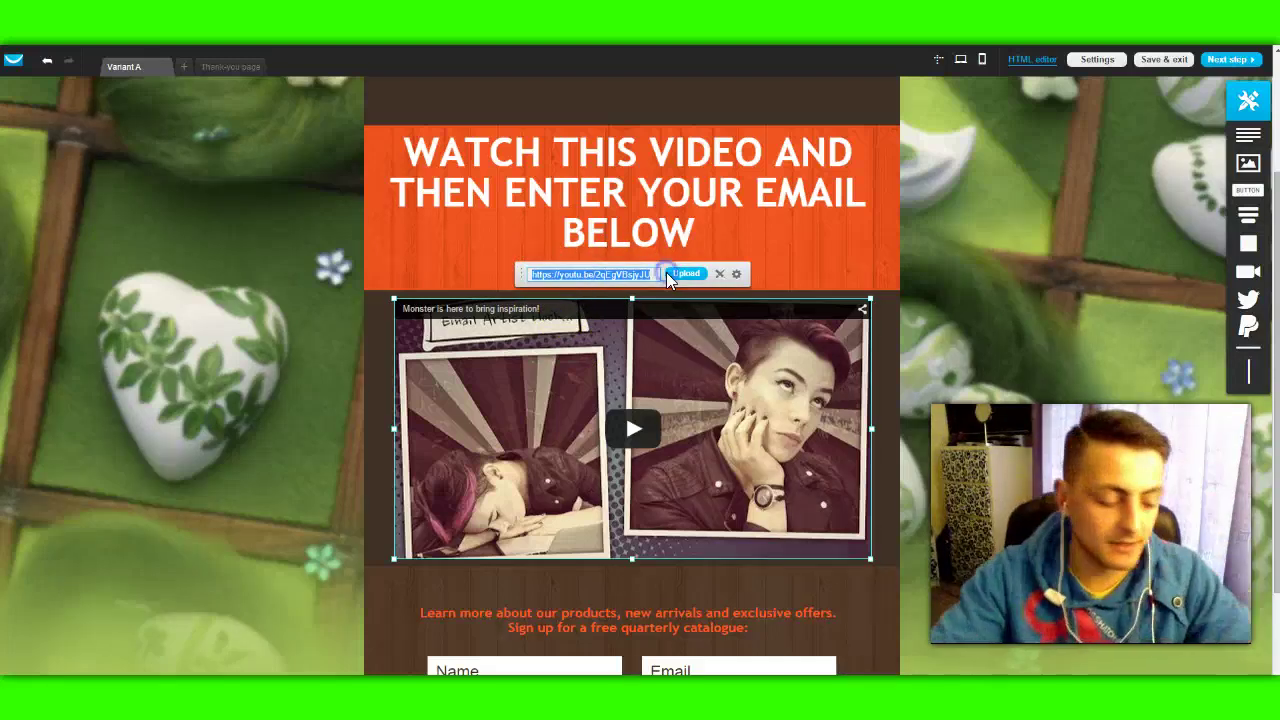
pyautogui.write('https://www.youtube.com/watch?v=26U_seo0a1g')
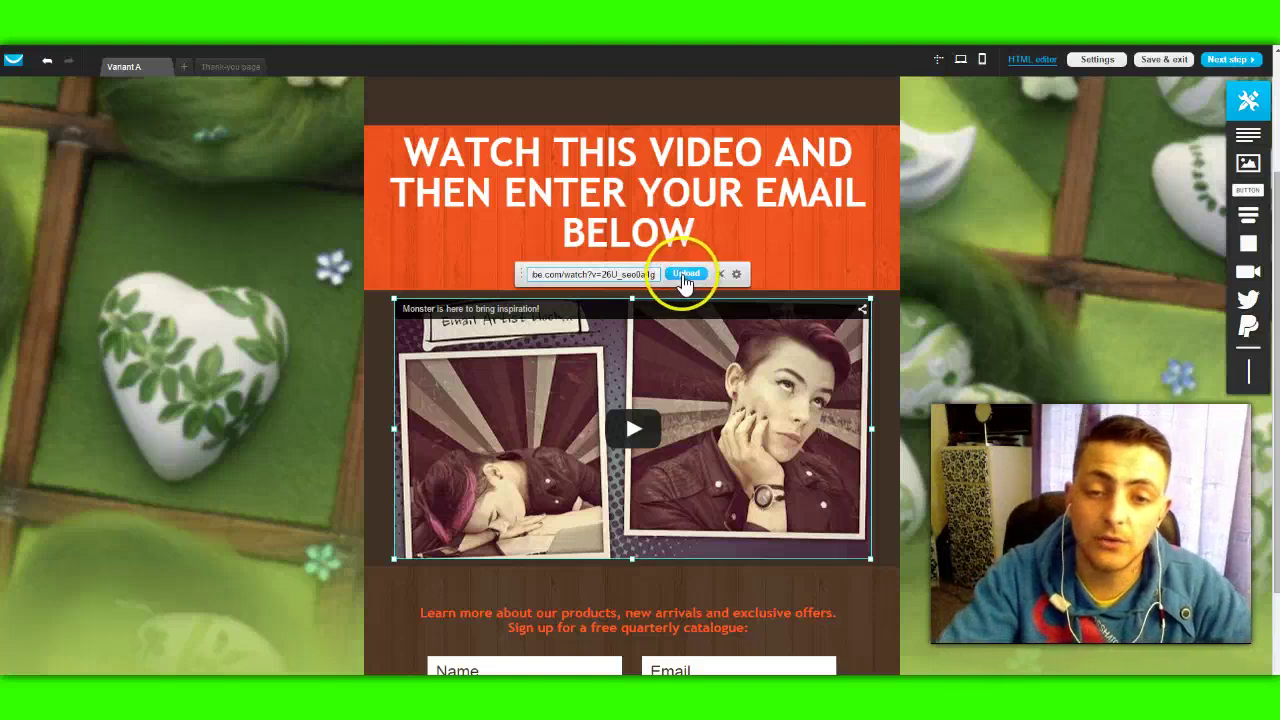
pyautogui.click(685, 279)
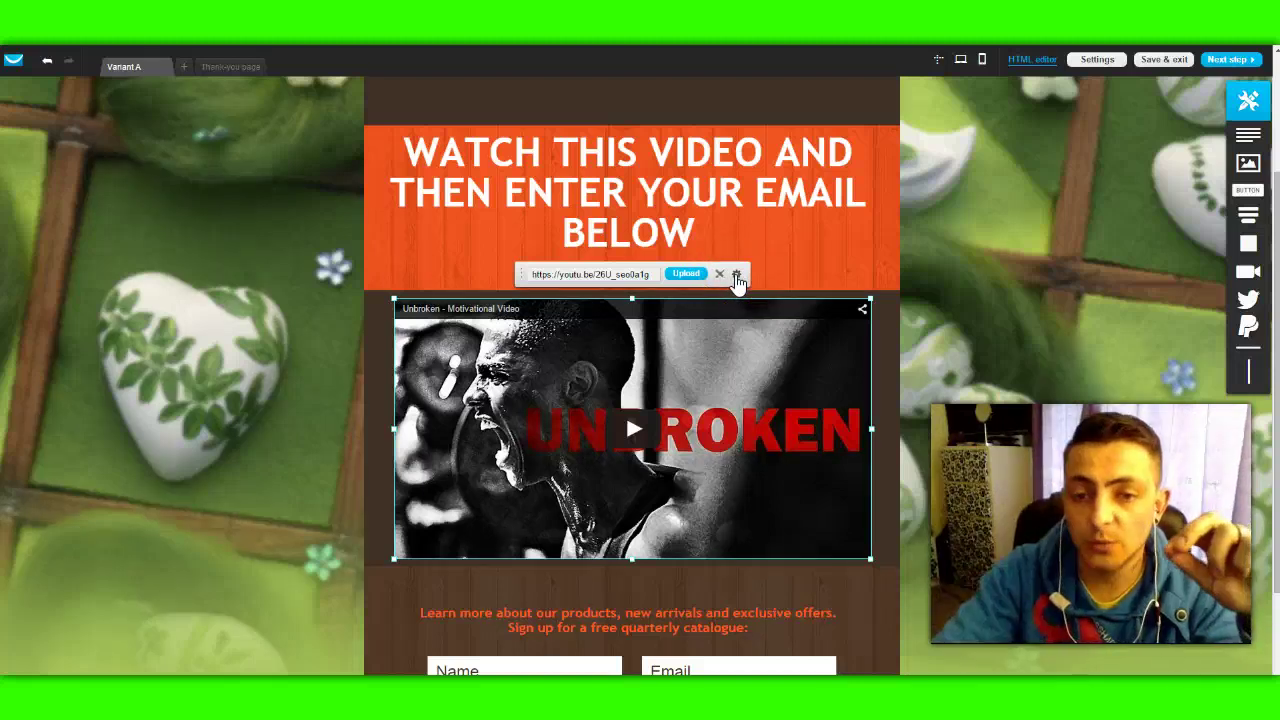
# Step: Set the Unbroken video's control bar to auto-hide and turn on autoplay
pyautogui.click(737, 278)
pyautogui.click(749, 336)
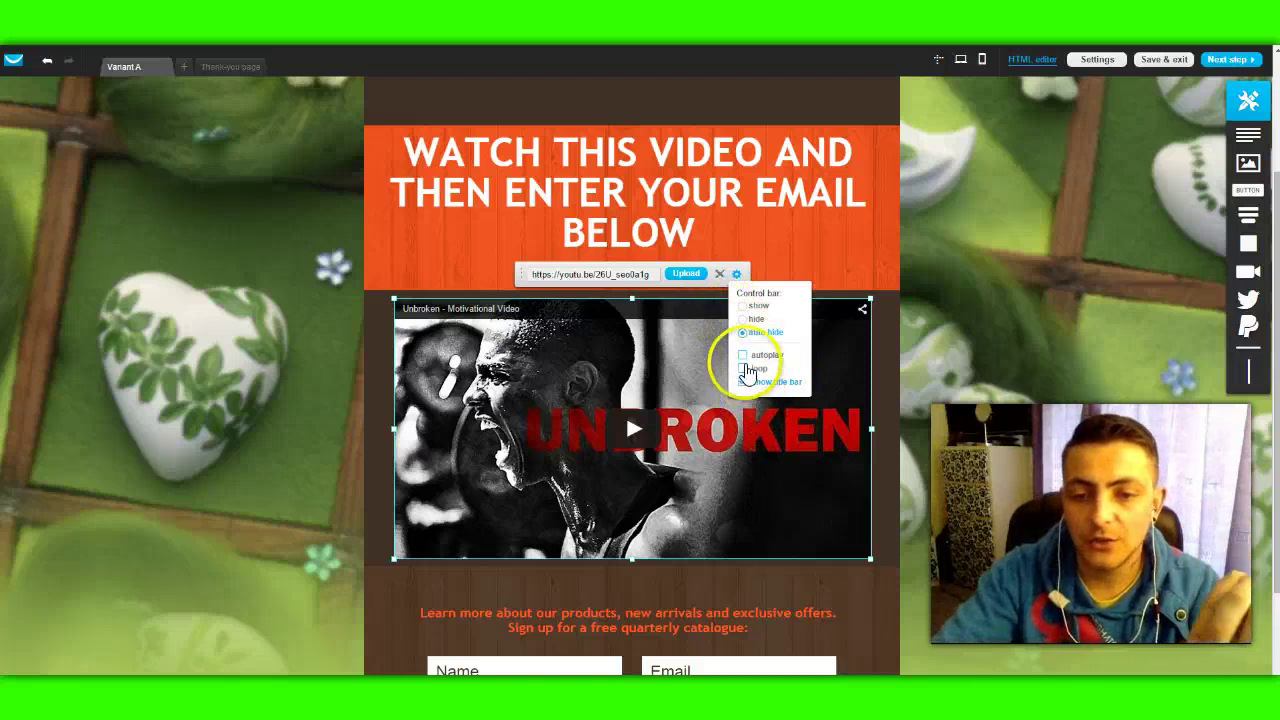
pyautogui.click(742, 356)
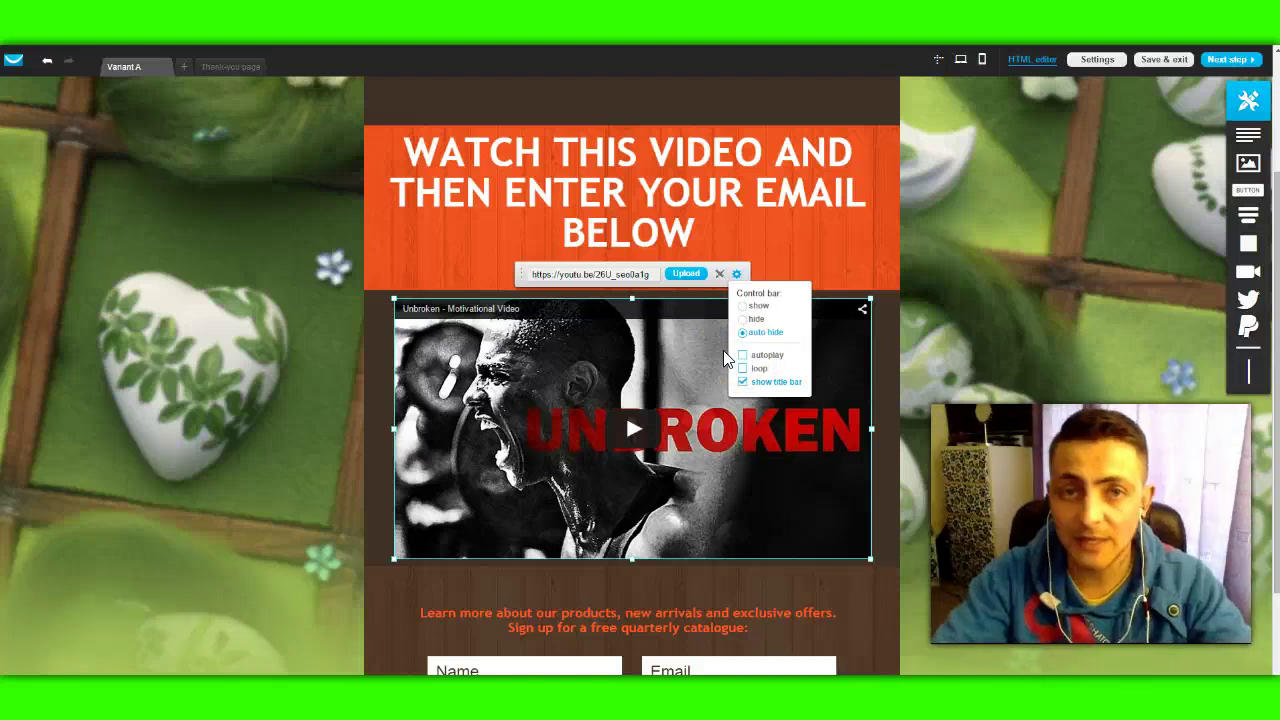
pyautogui.click(619, 447)
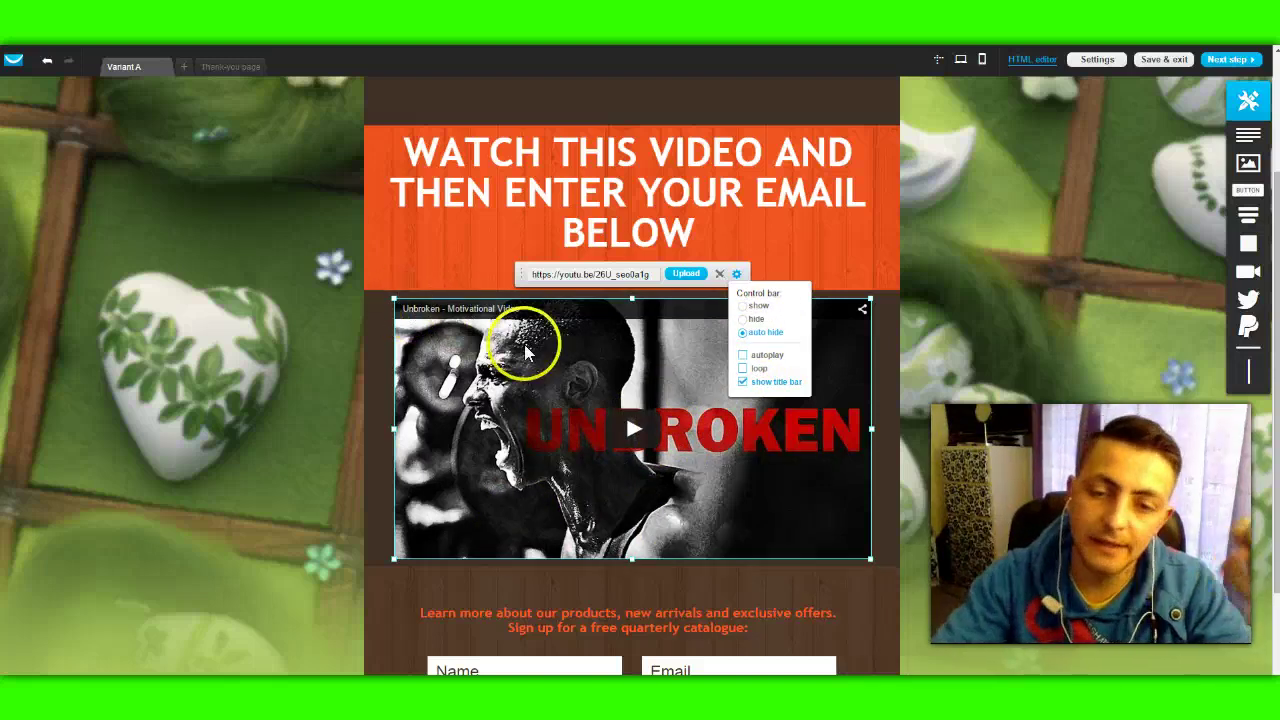
pyautogui.click(977, 264)
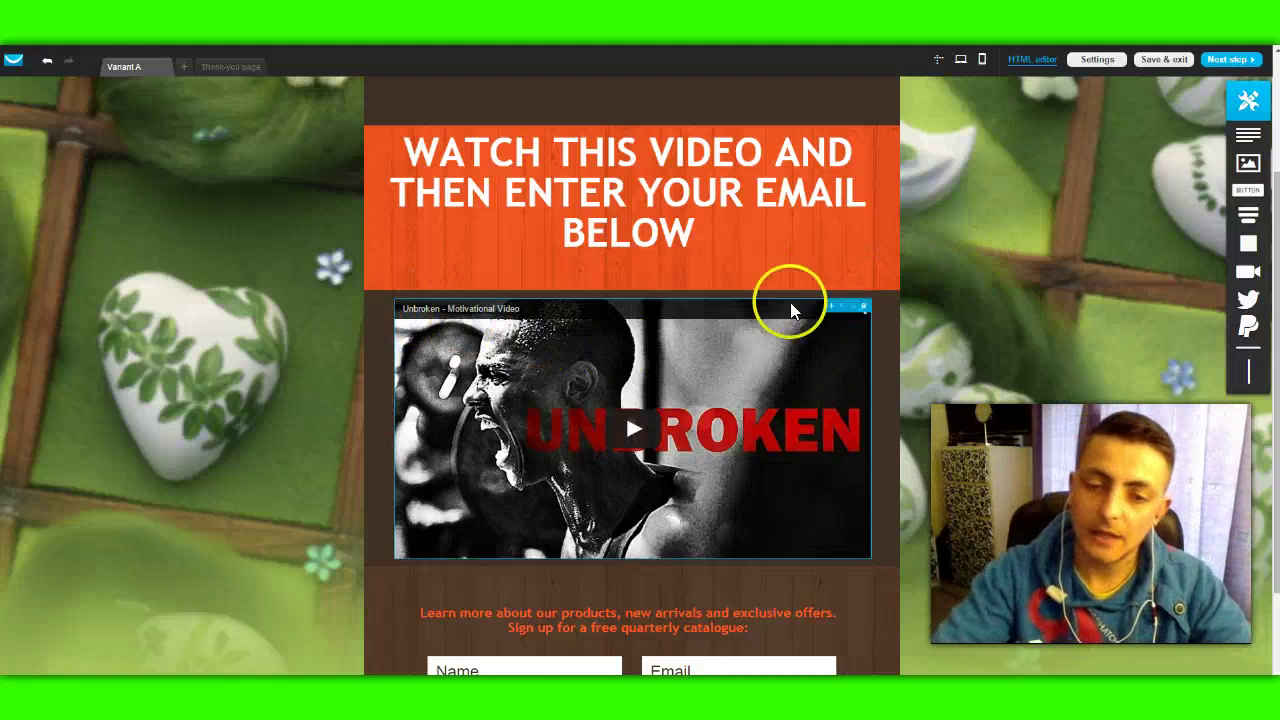
pyautogui.click(790, 385)
pyautogui.click(780, 316)
pyautogui.click(743, 355)
pyautogui.click(1030, 366)
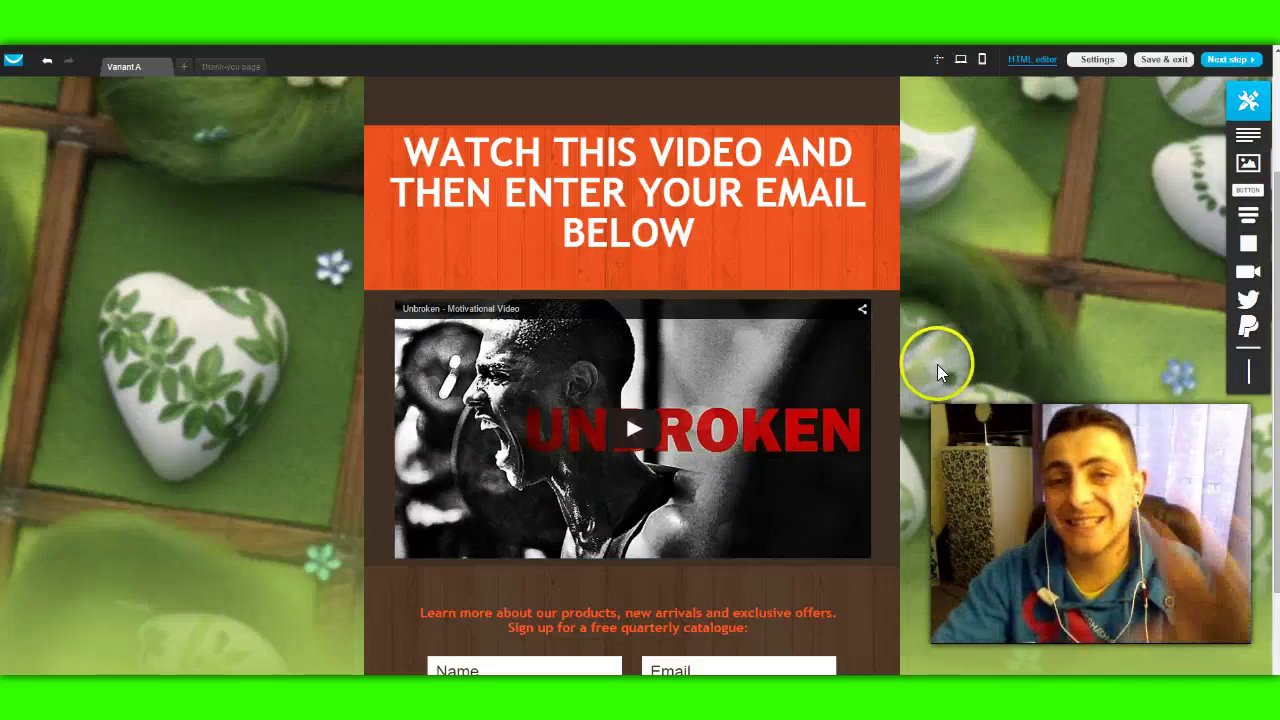
pyautogui.scroll(-3, 940, 340)
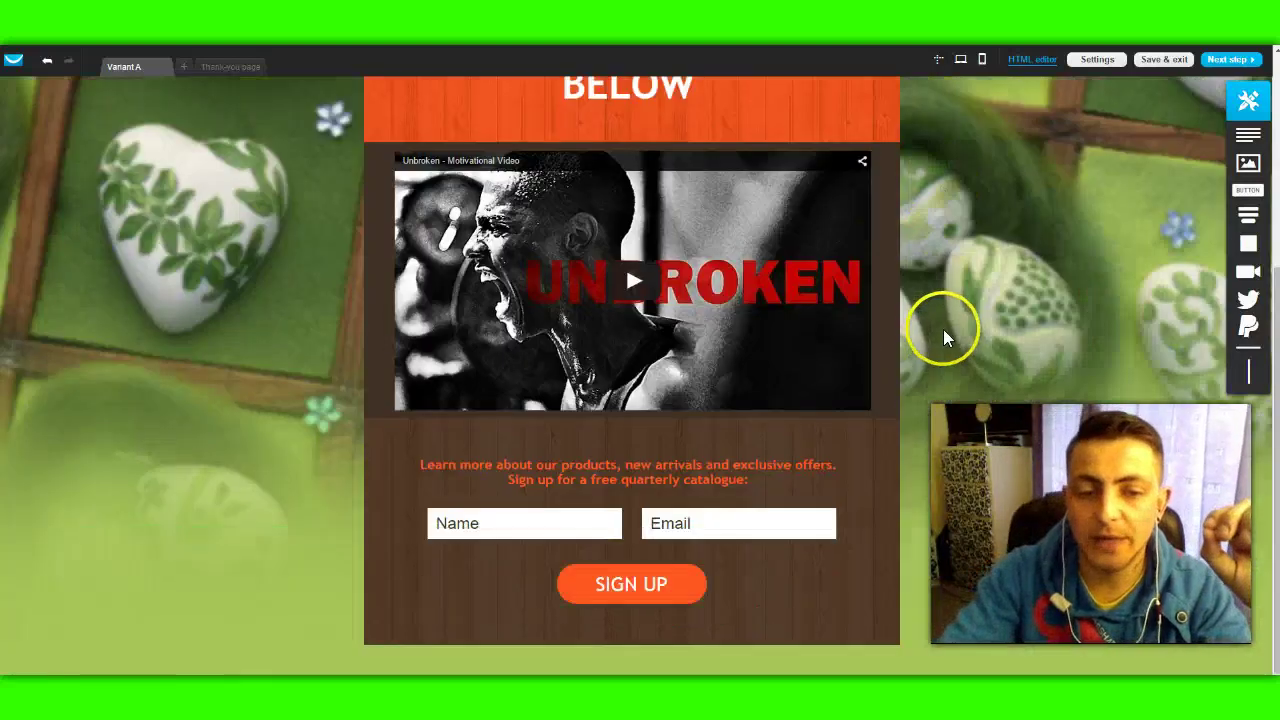
pyautogui.click(670, 480)
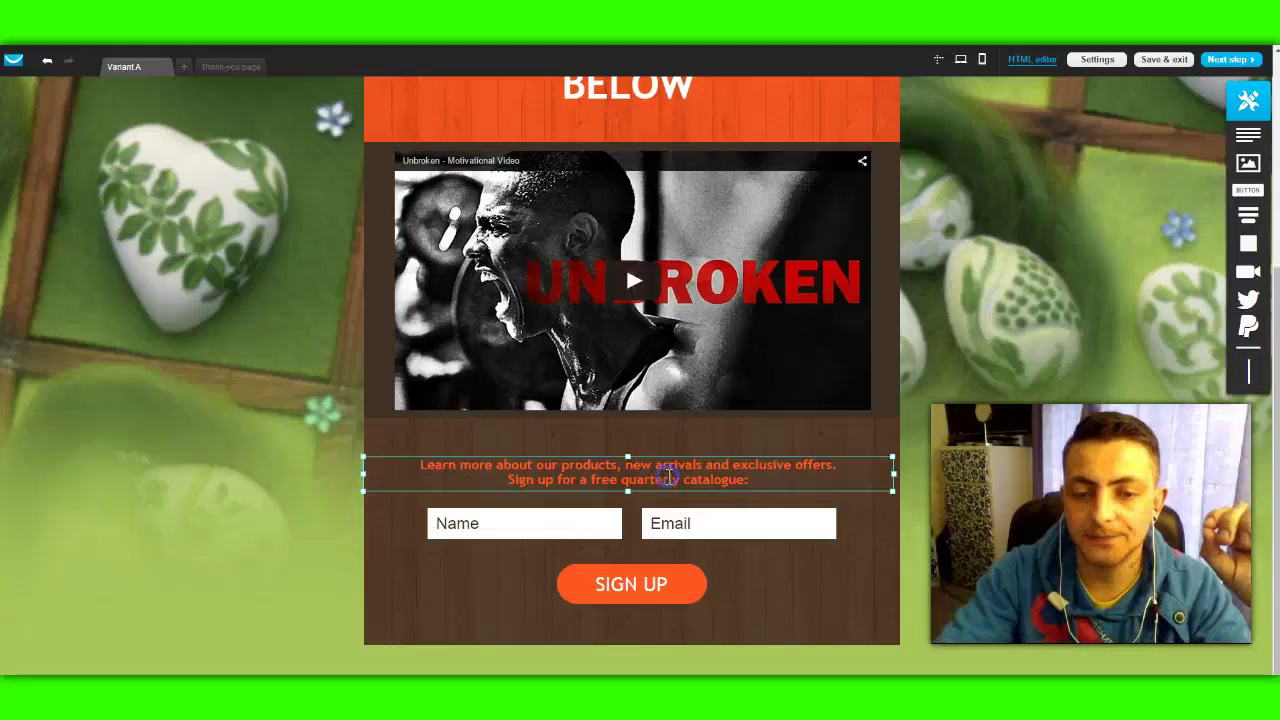
pyautogui.moveTo(419, 465); pyautogui.dragTo(700, 480)
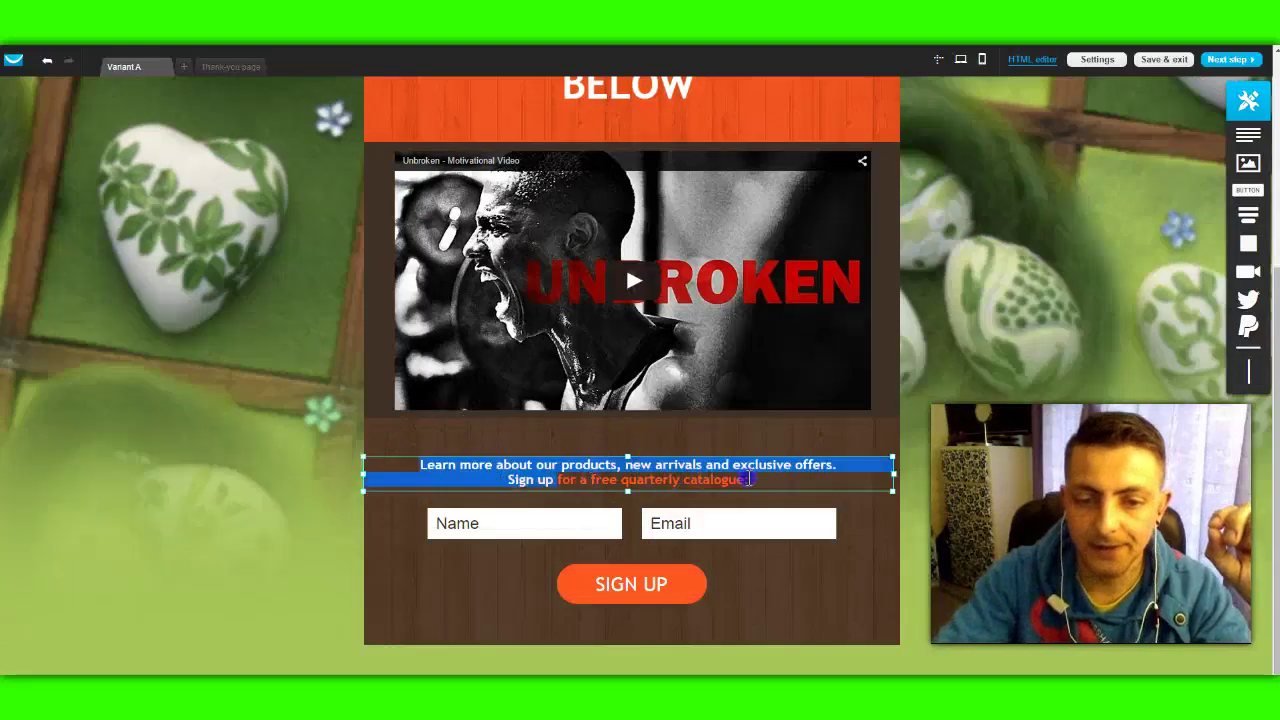
pyautogui.moveTo(797, 476); pyautogui.dragTo(798, 477)
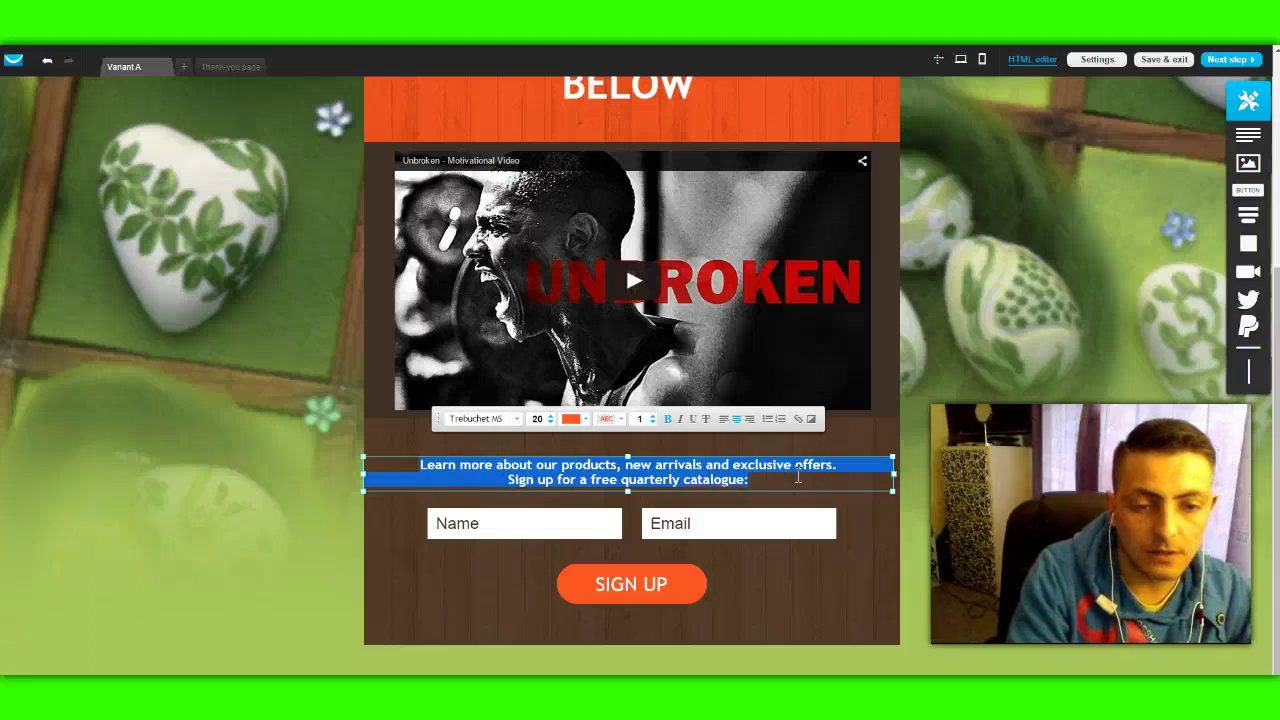
pyautogui.write('We never spam or sell your email')
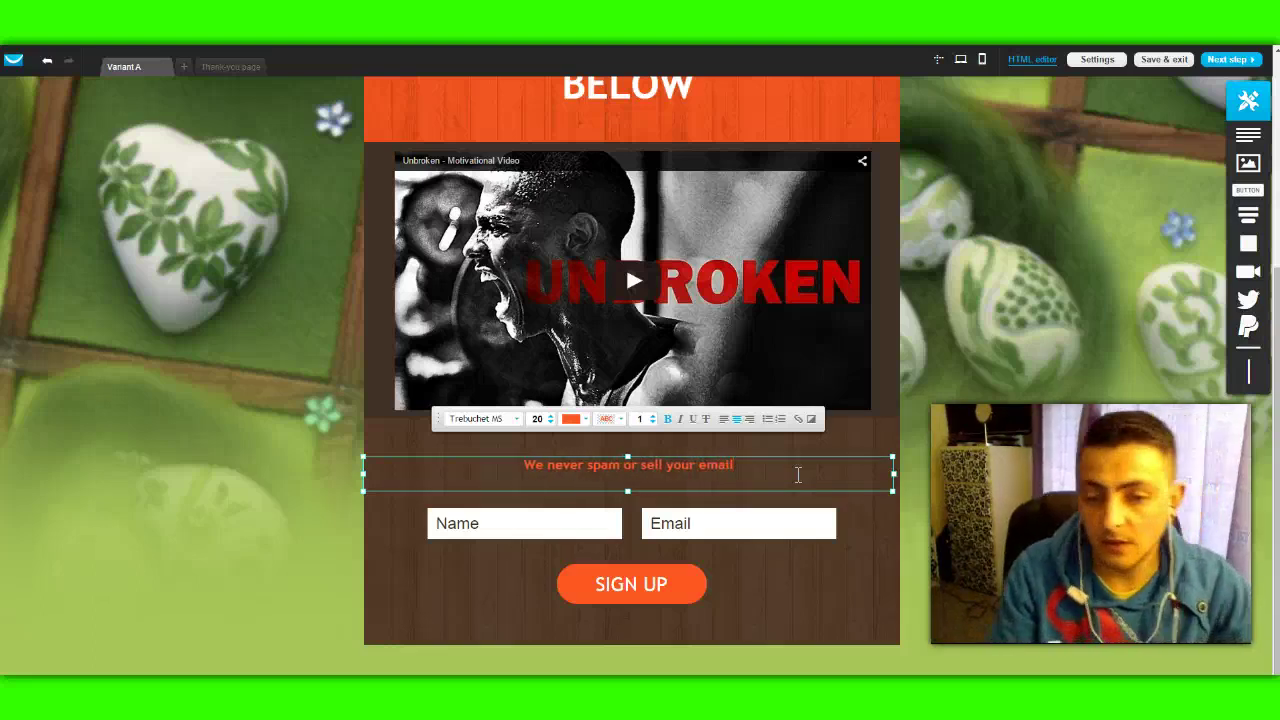
pyautogui.write('.')
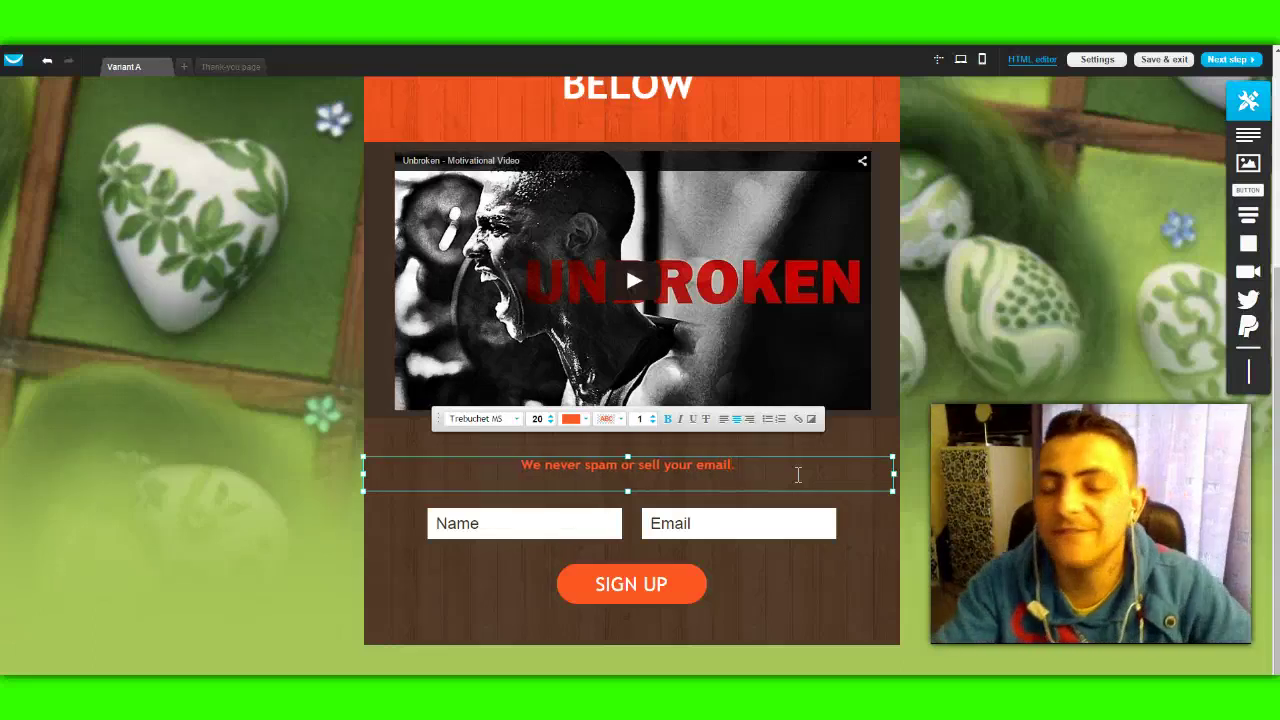
pyautogui.click(628, 492)
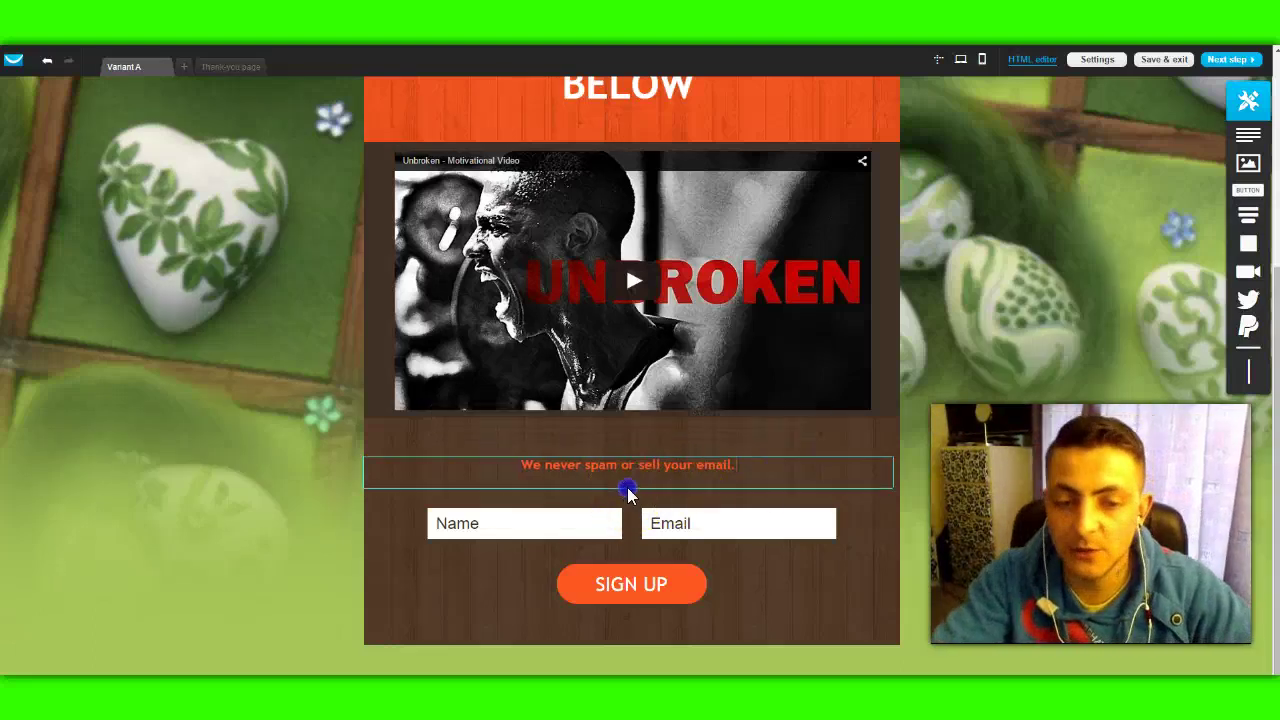
pyautogui.click(1001, 448)
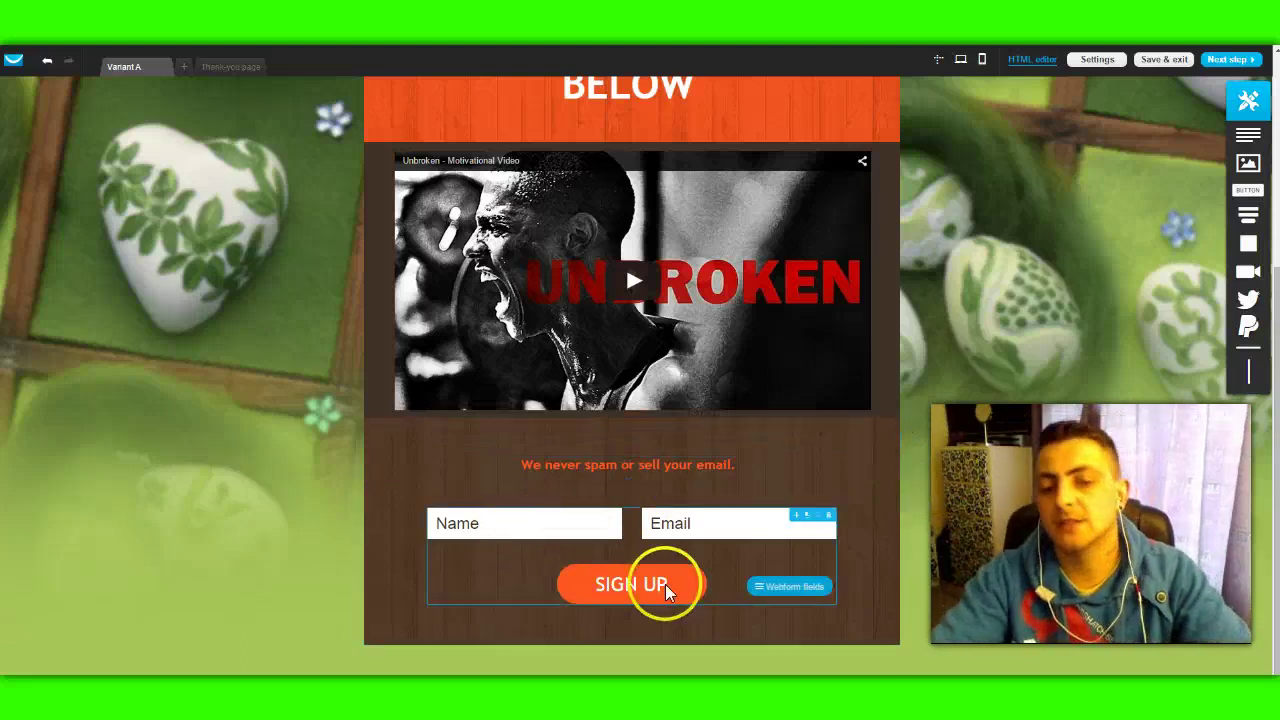
# Step: Uncheck the Name field in the sign-up form's webform fields
pyautogui.click(514, 528)
pyautogui.click(790, 587)
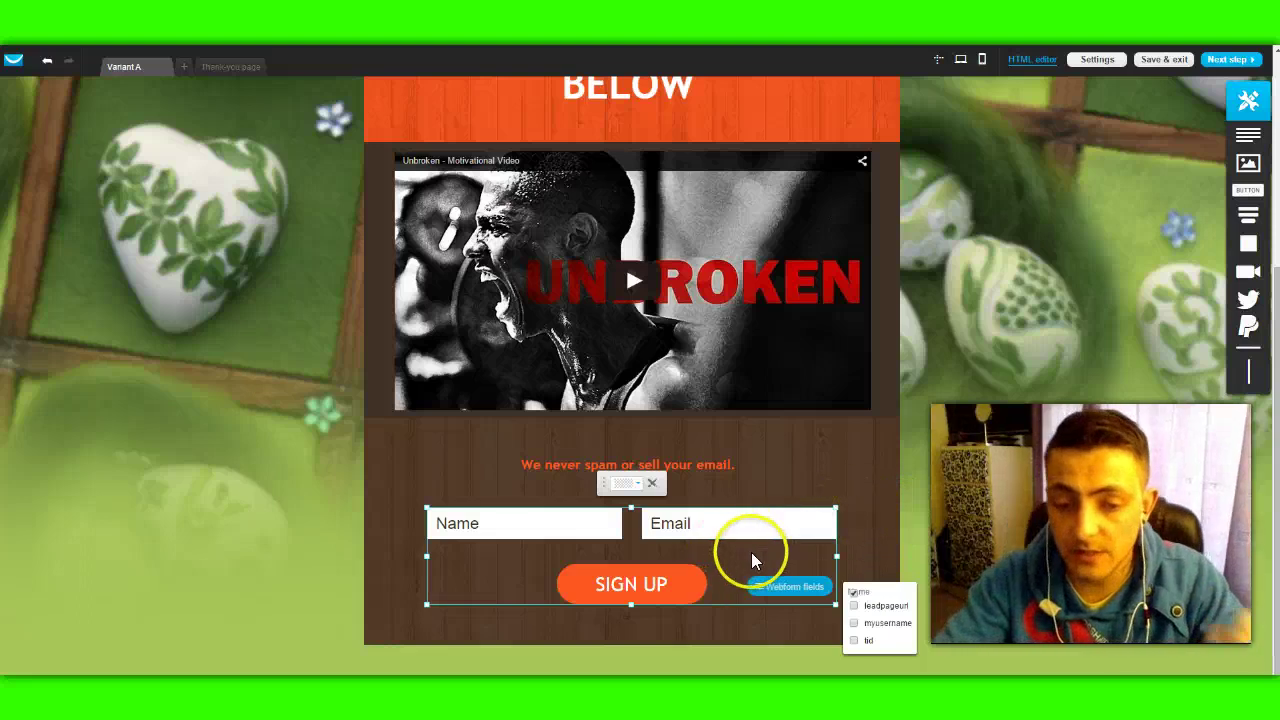
pyautogui.click(854, 594)
pyautogui.click(835, 482)
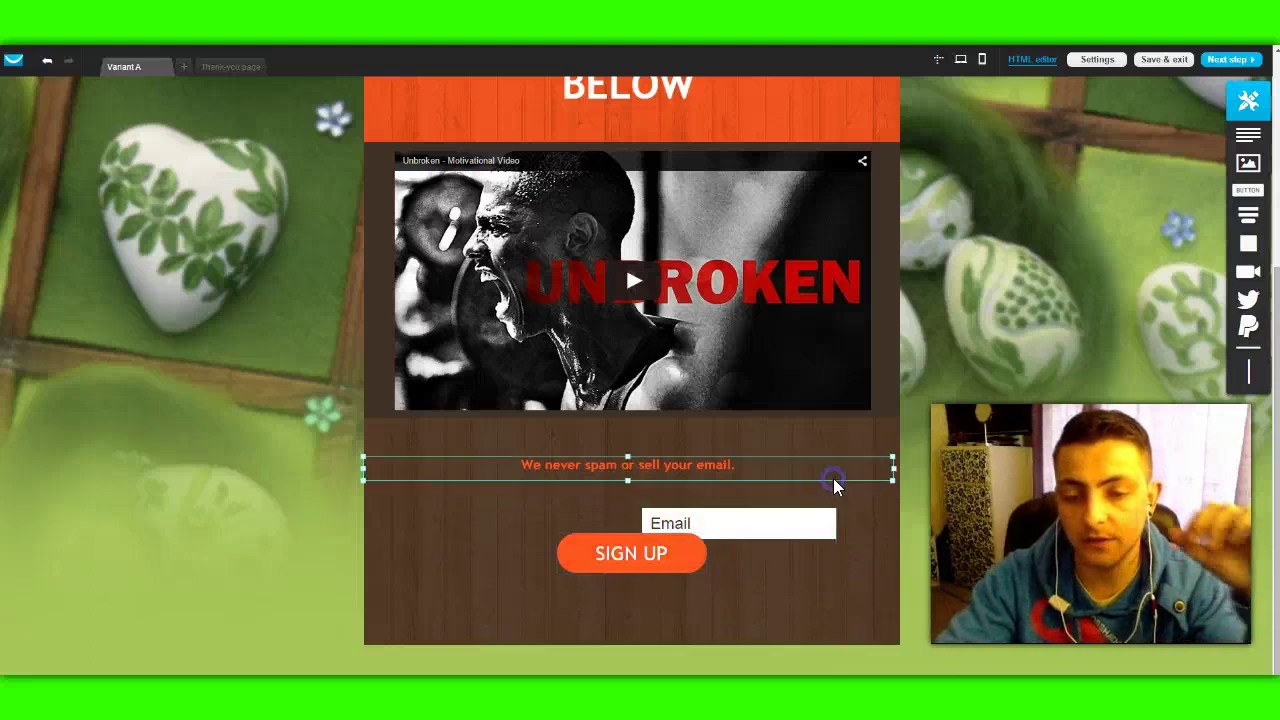
# Step: Resize the Email field narrower and centre it above the SIGN UP button
pyautogui.click(646, 556)
pyautogui.moveTo(646, 556); pyautogui.dragTo(648, 577)
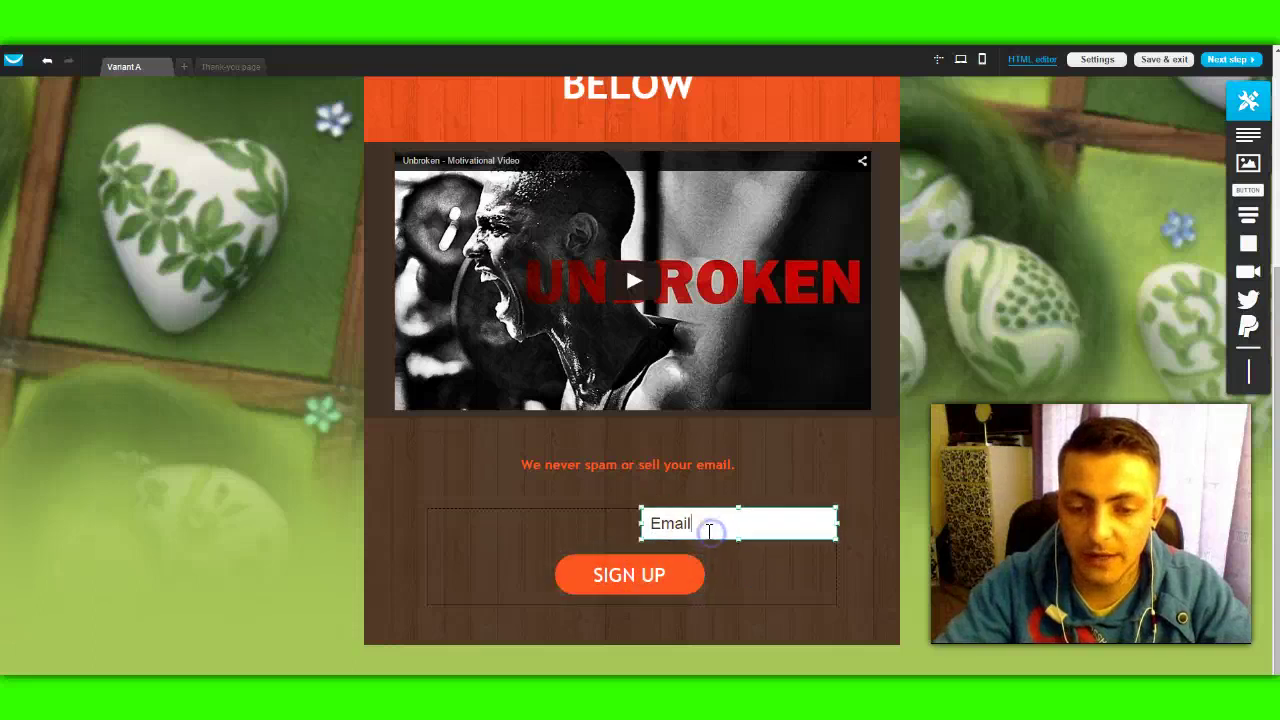
pyautogui.moveTo(640, 522); pyautogui.dragTo(486, 525)
pyautogui.click(833, 528)
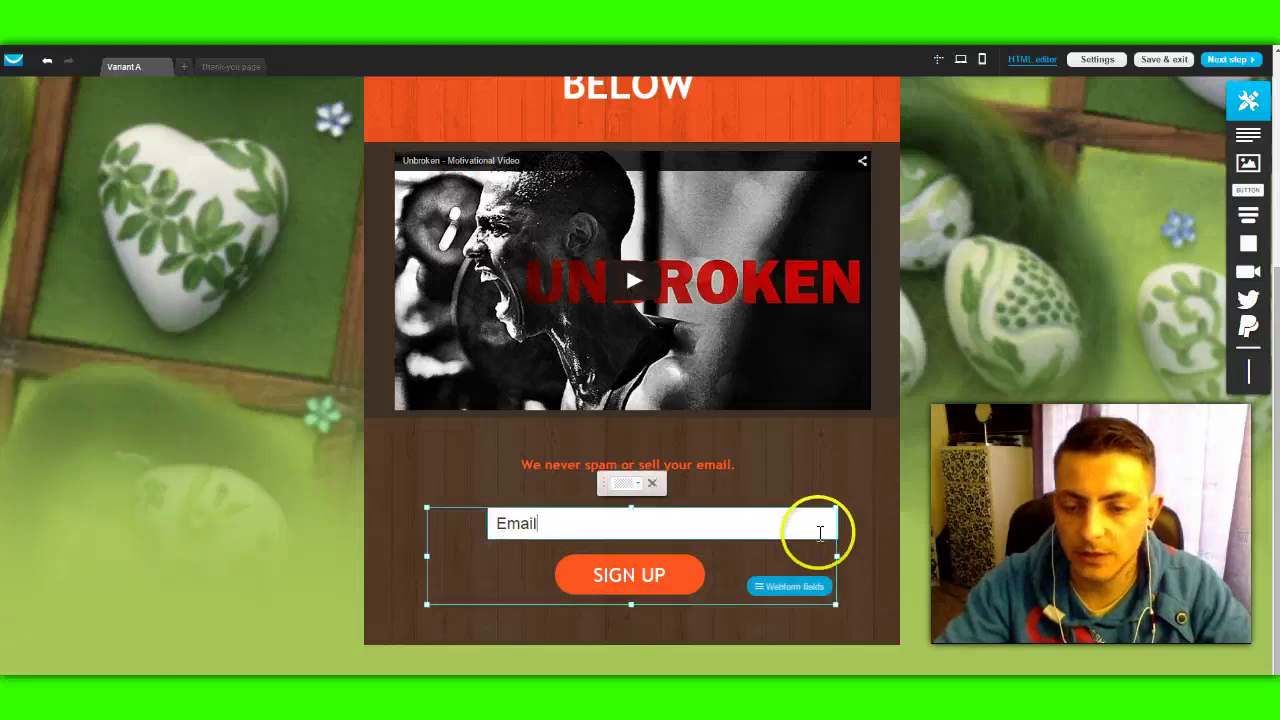
pyautogui.click(834, 525)
pyautogui.moveTo(837, 524); pyautogui.dragTo(754, 530)
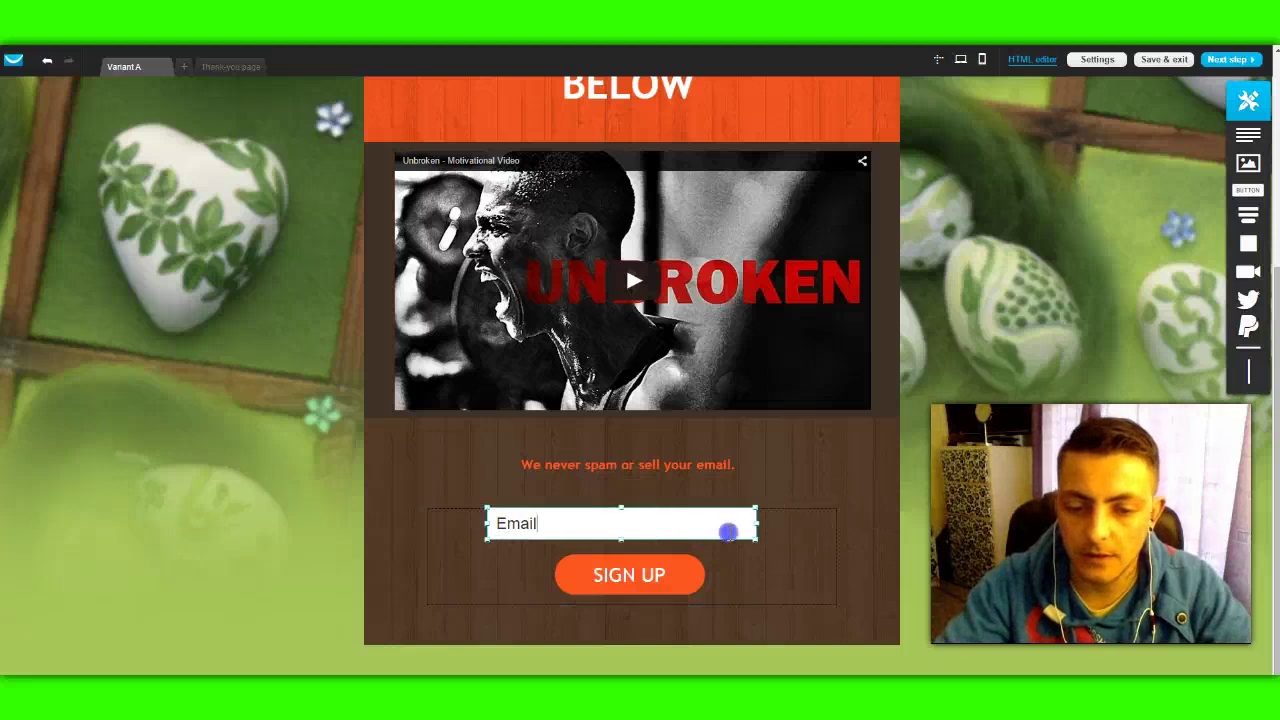
pyautogui.click(481, 521)
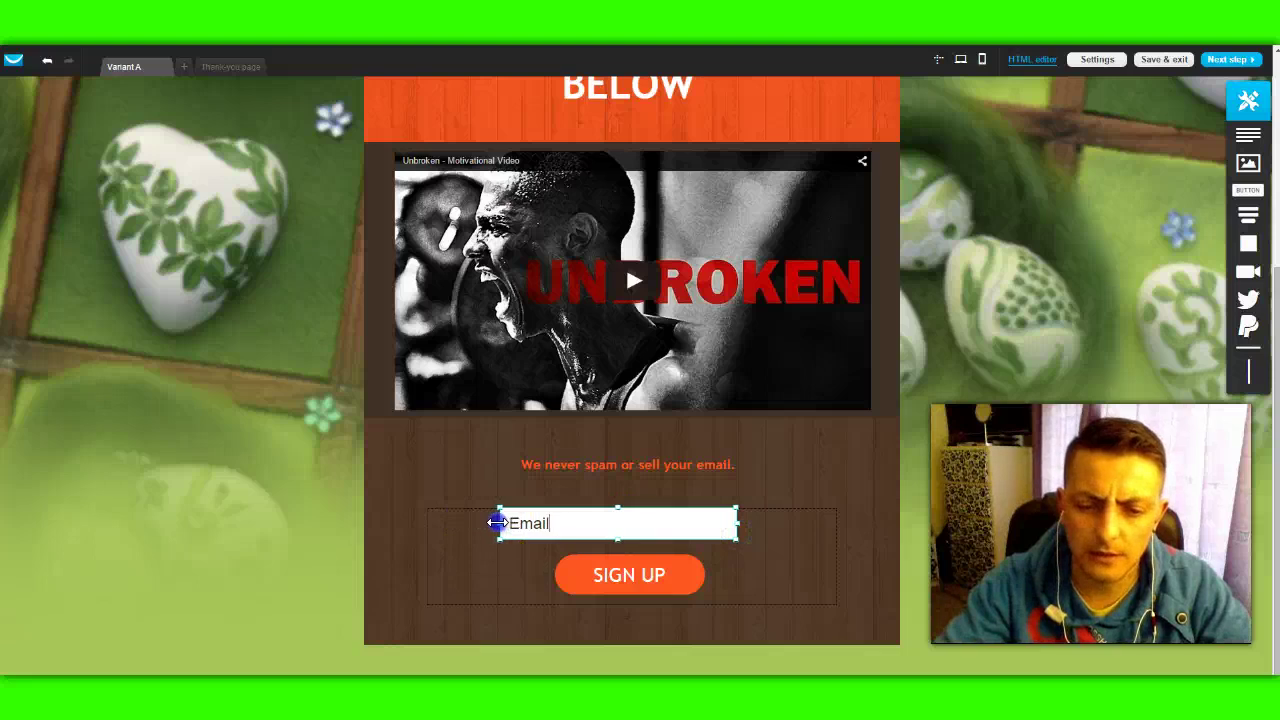
pyautogui.moveTo(497, 522); pyautogui.dragTo(517, 524)
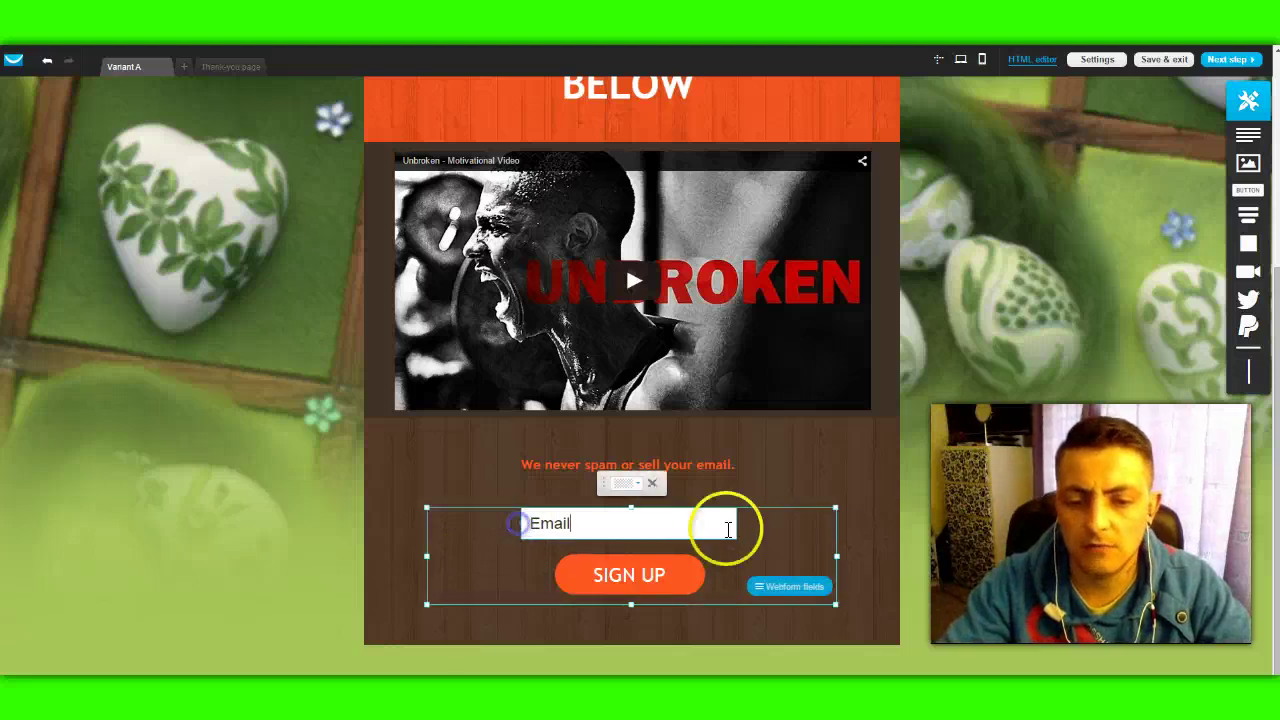
pyautogui.click(1078, 464)
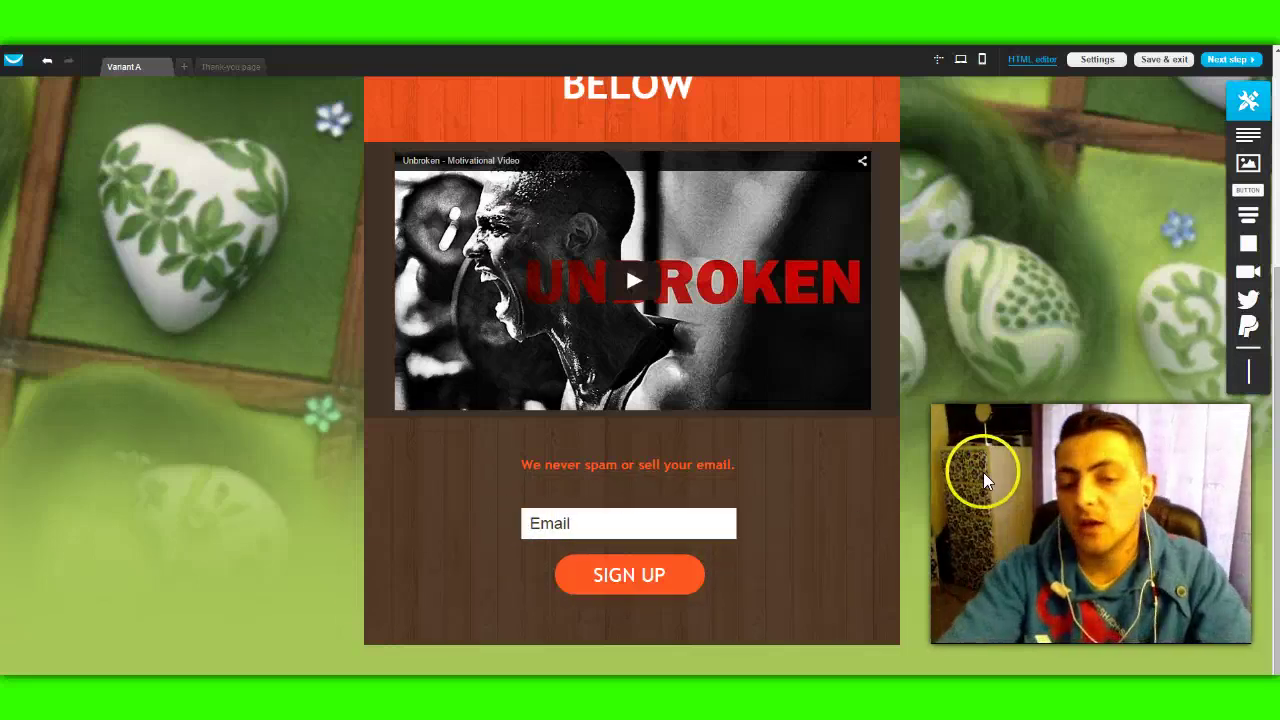
pyautogui.click(596, 537)
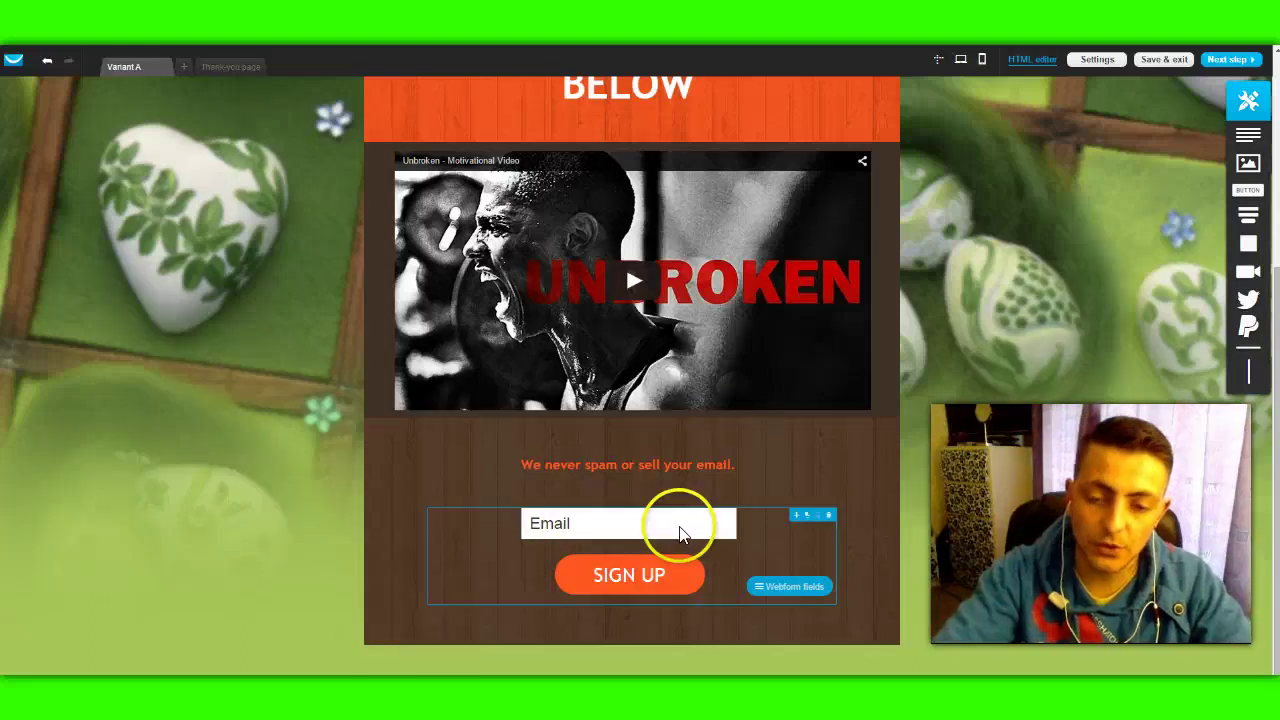
pyautogui.click(619, 571)
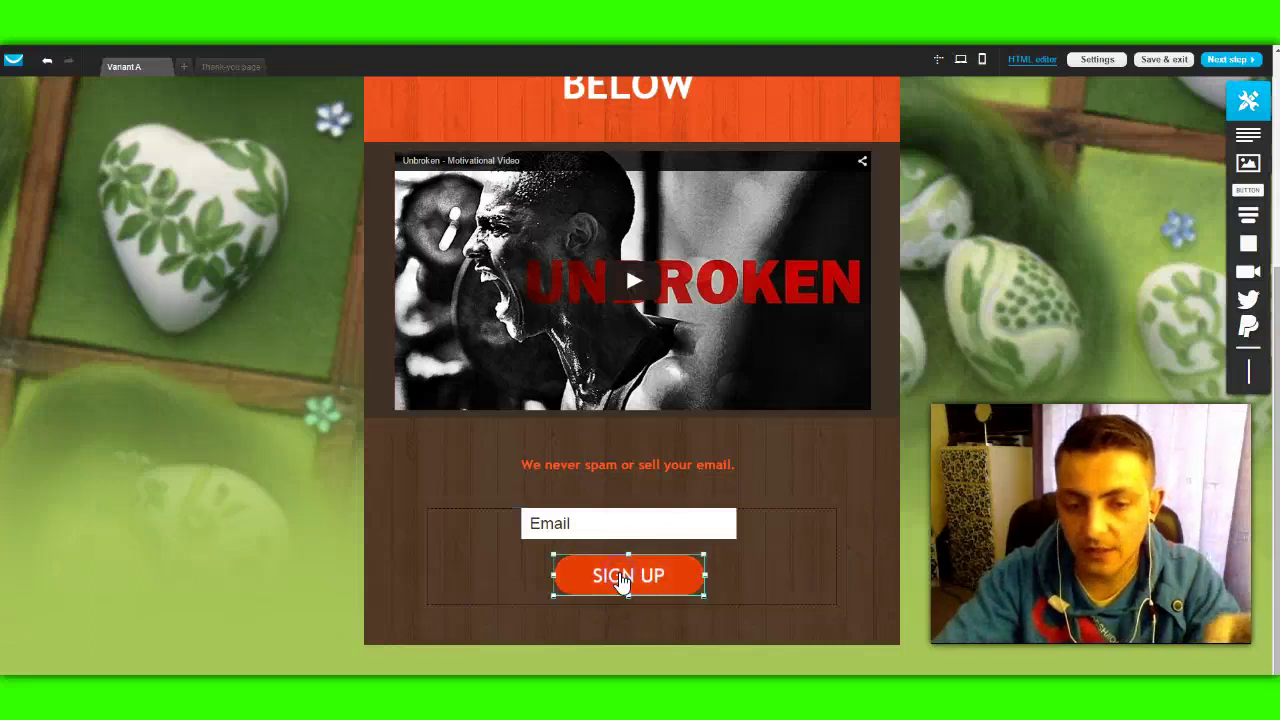
pyautogui.click(635, 577)
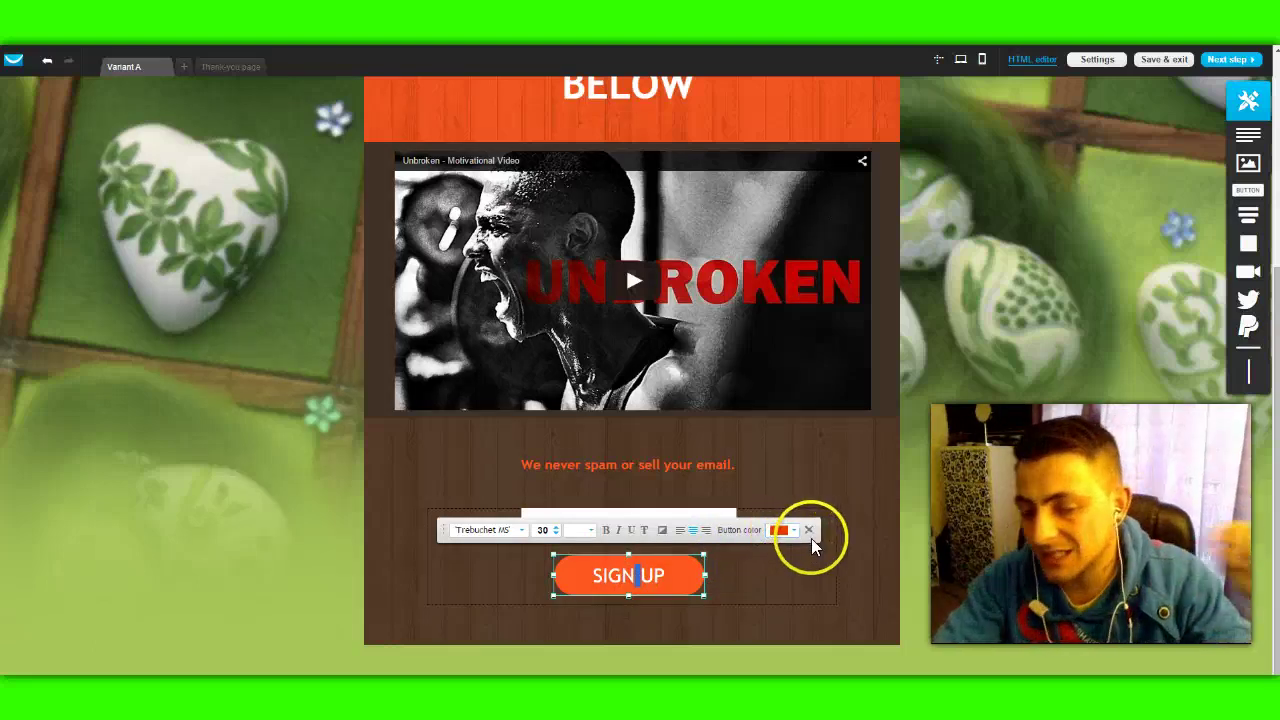
pyautogui.click(807, 552)
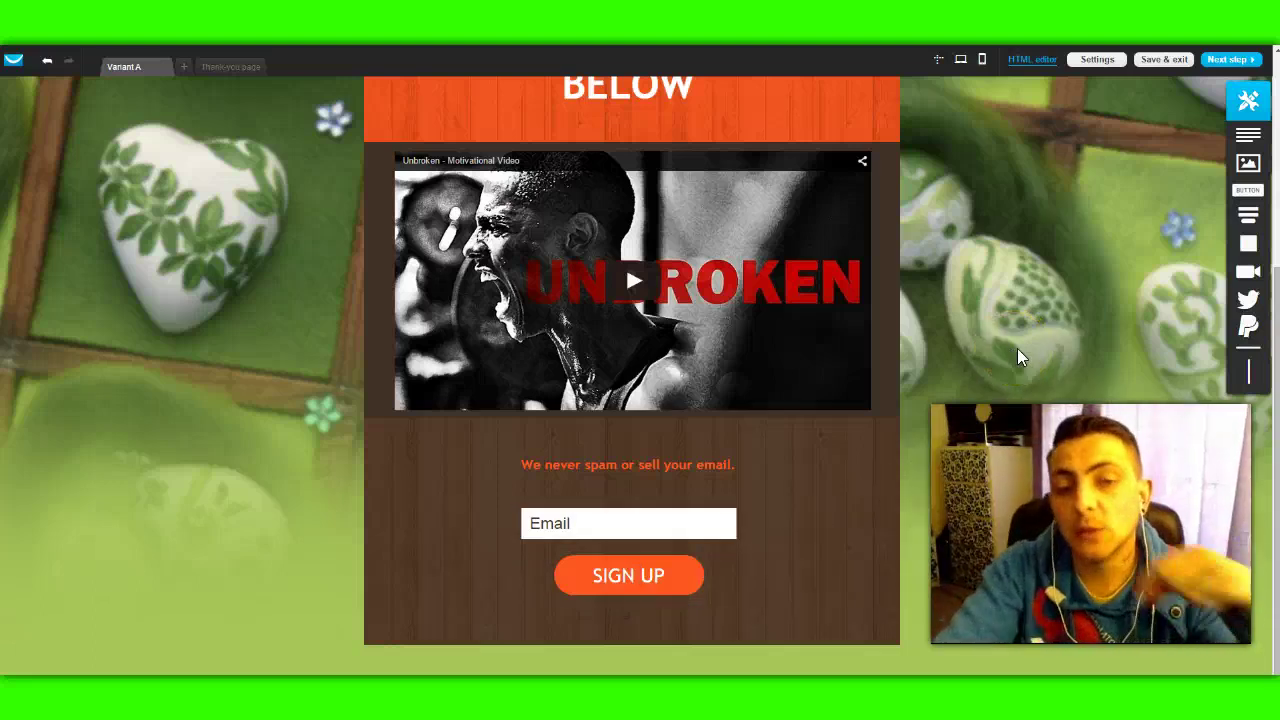
pyautogui.click(626, 551)
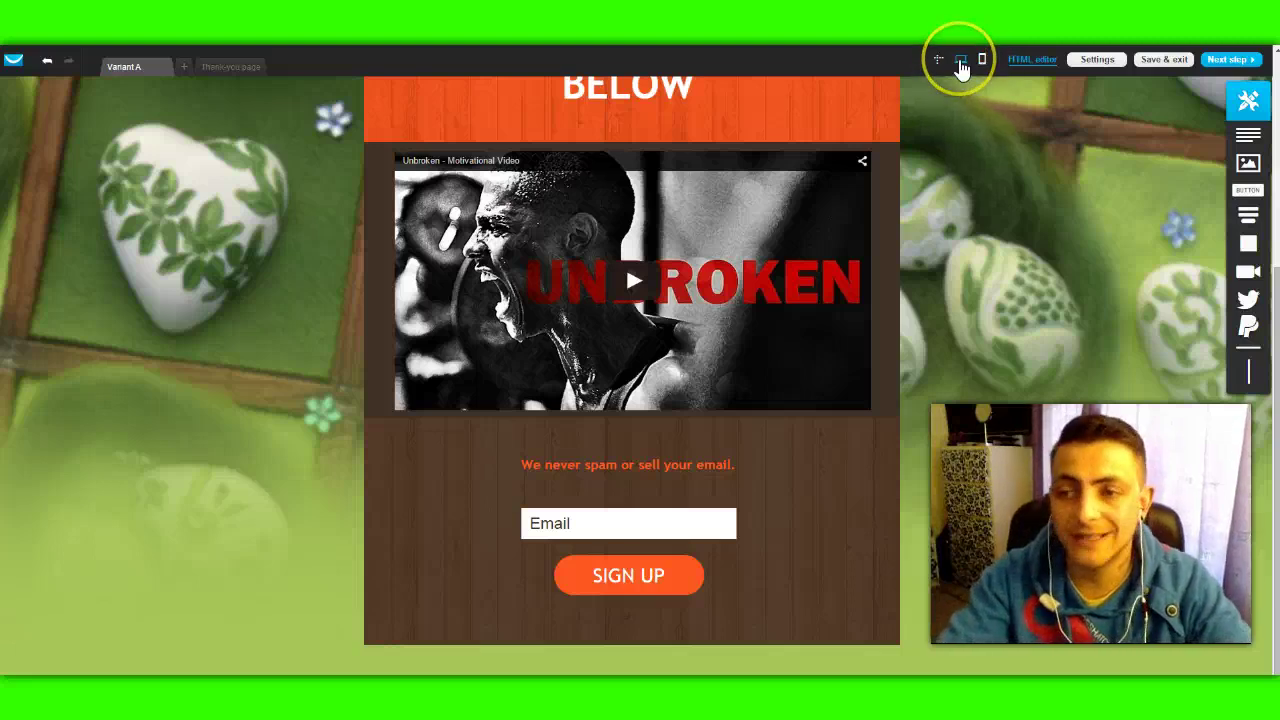
pyautogui.click(961, 63)
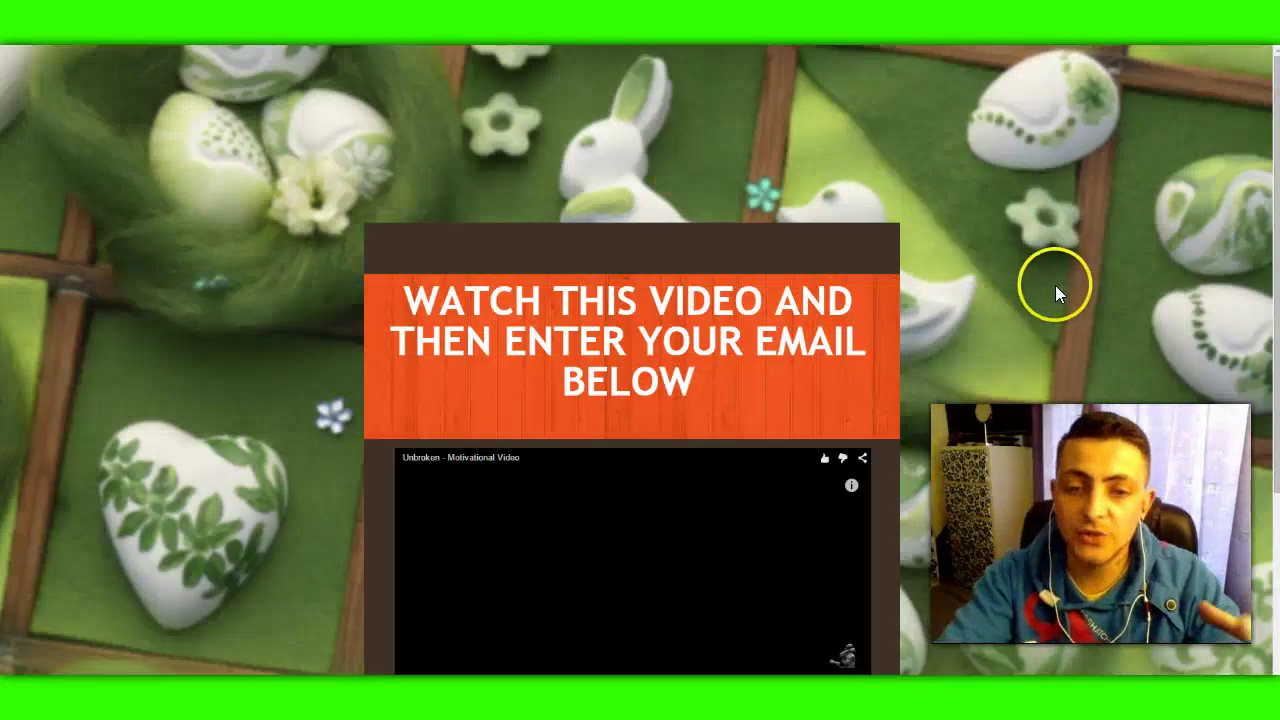
pyautogui.scroll(-2, 1055, 287)
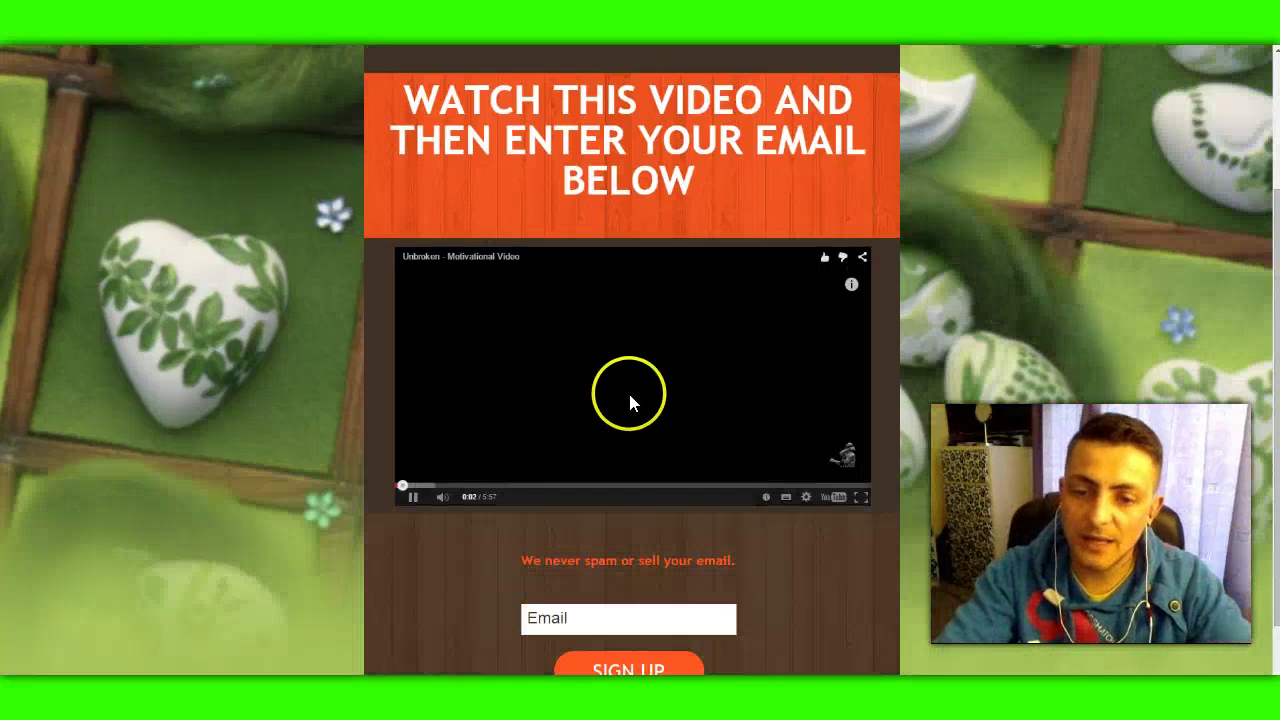
pyautogui.scroll(-1, 849, 403)
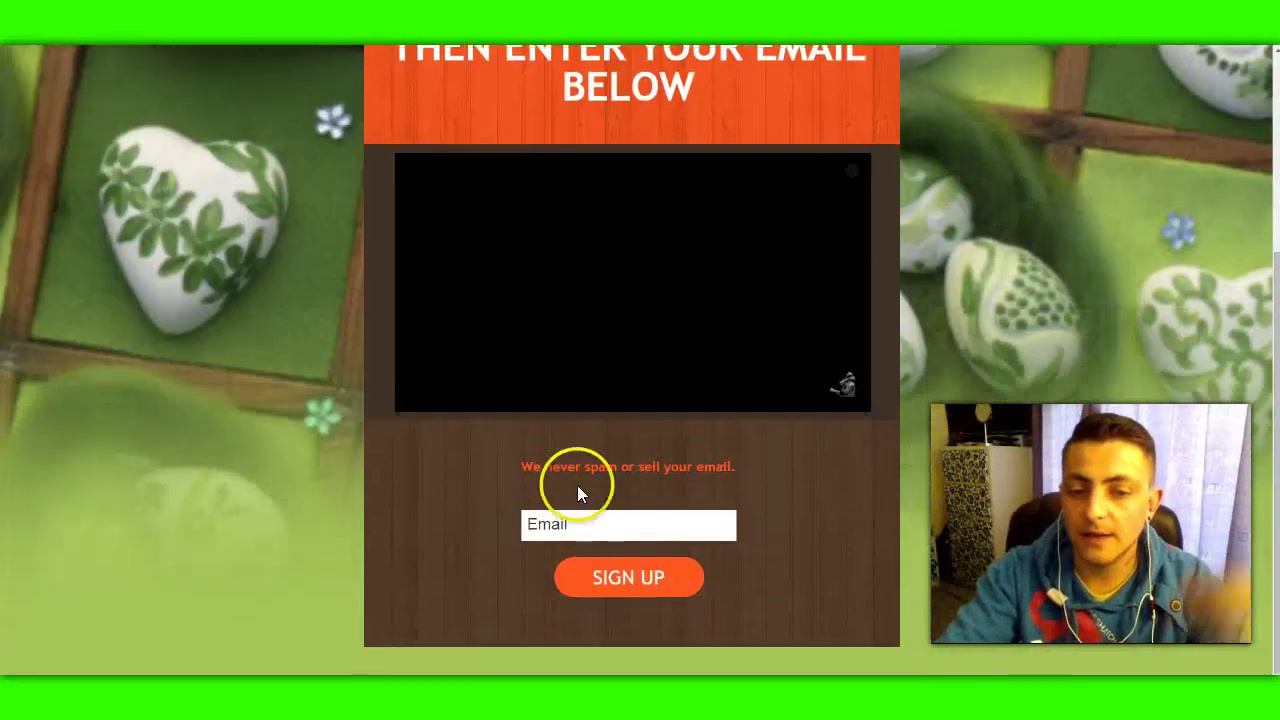
pyautogui.scroll(3, 890, 444)
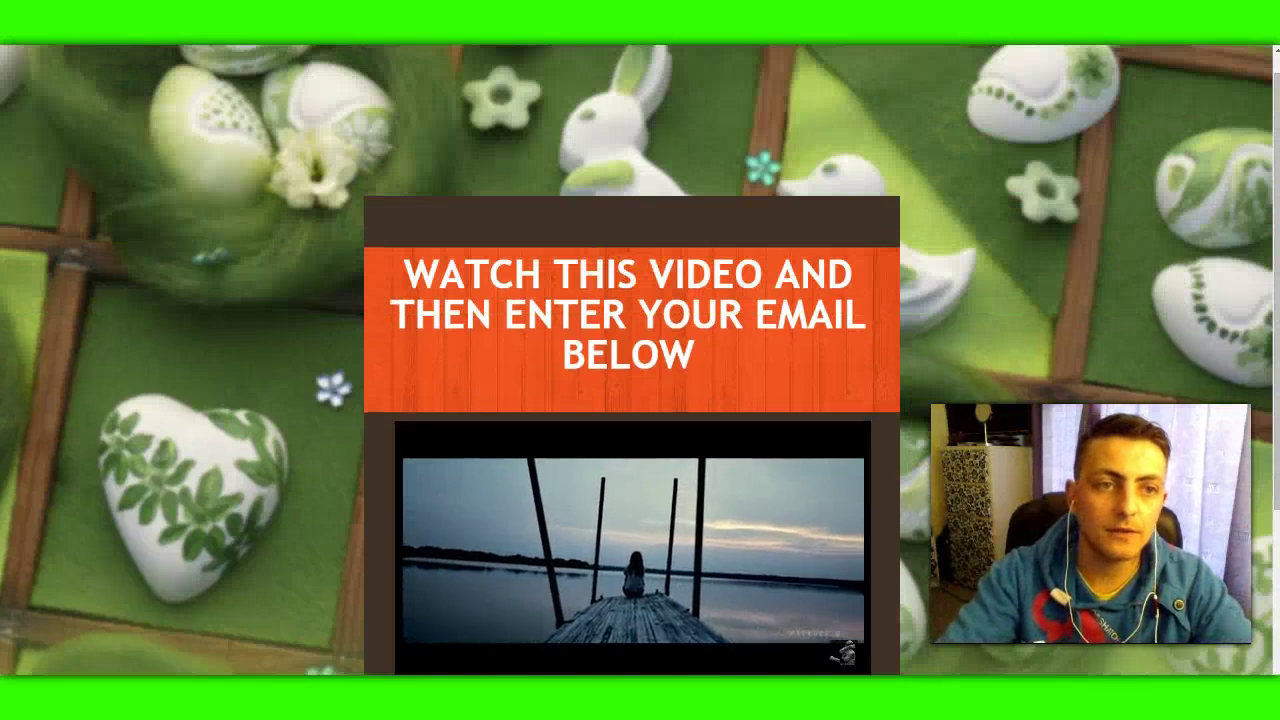
pyautogui.hotkey('ctrl', 'w')
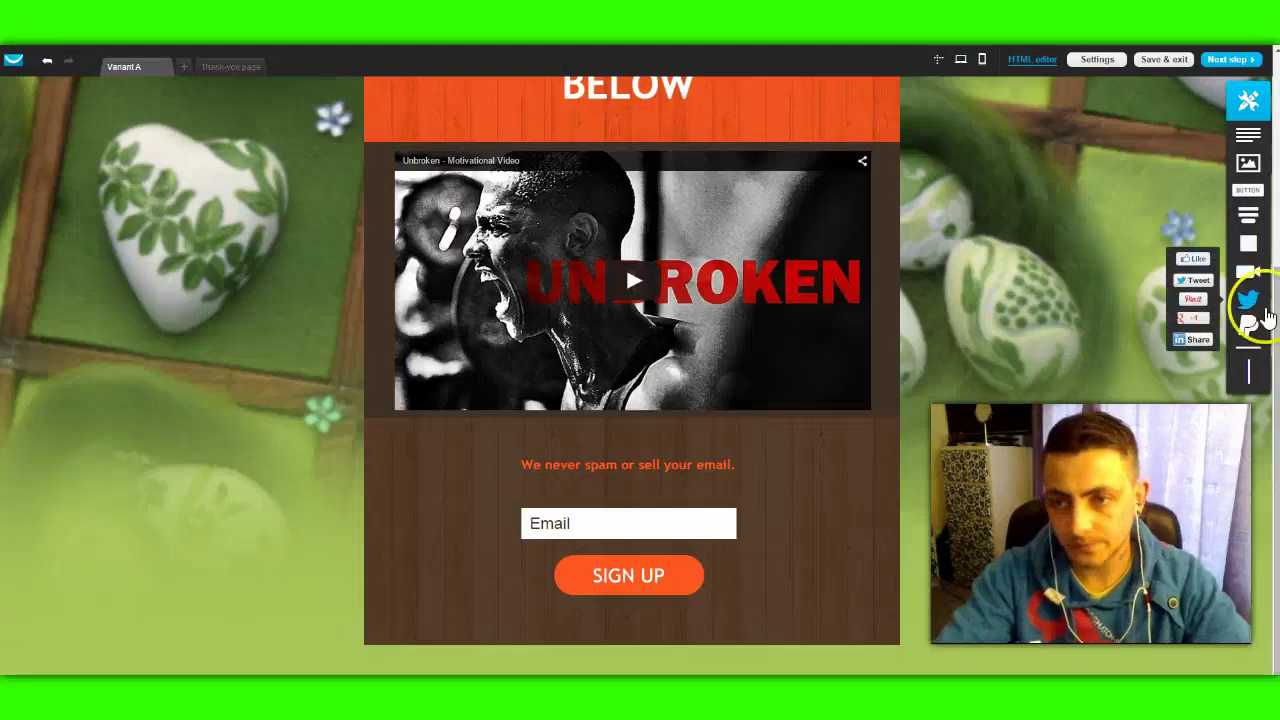
# Step: Add a road image beside the capture page, then delete the extra button element
pyautogui.moveTo(1256, 173); pyautogui.dragTo(1041, 232)
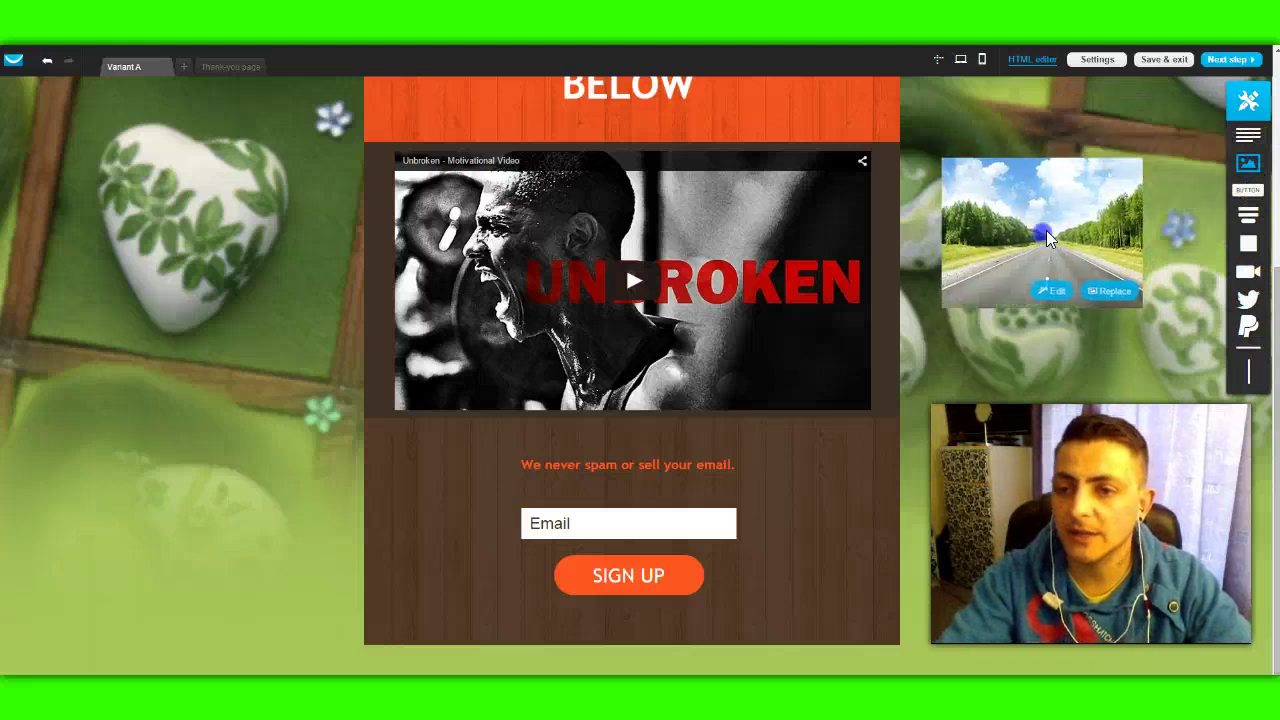
pyautogui.moveTo(1248, 189); pyautogui.dragTo(1030, 373)
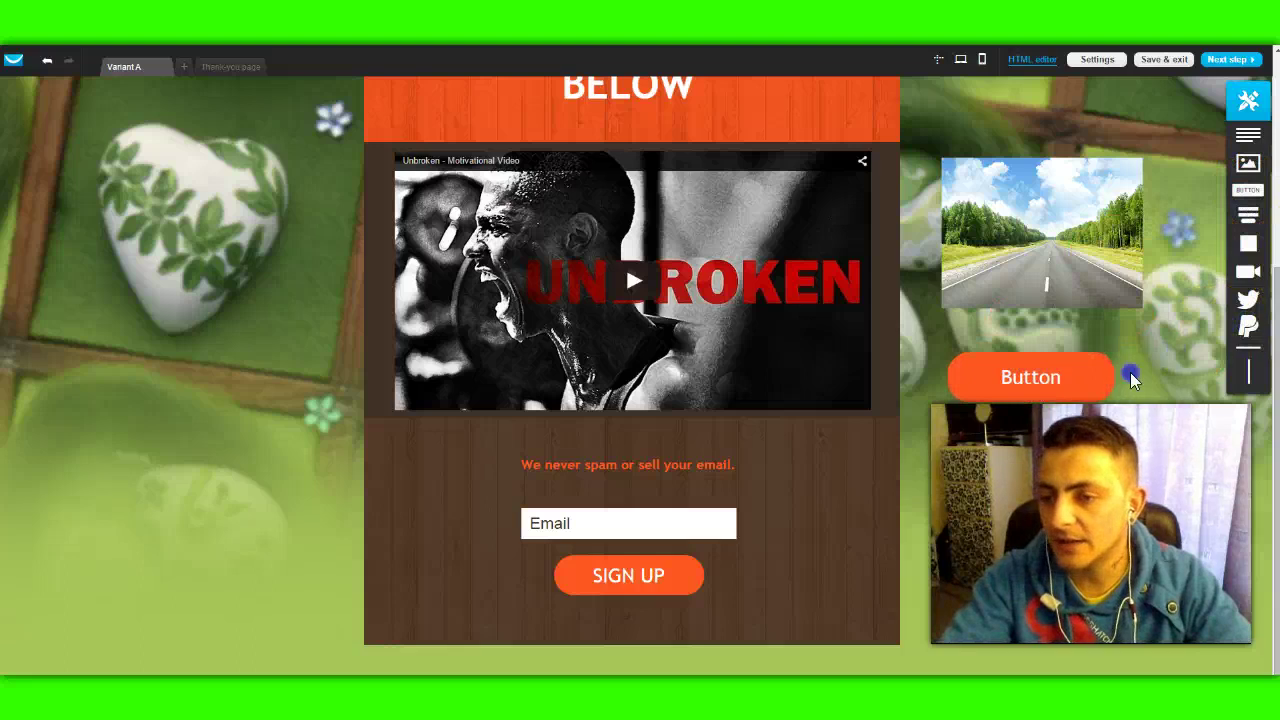
pyautogui.click(1095, 390)
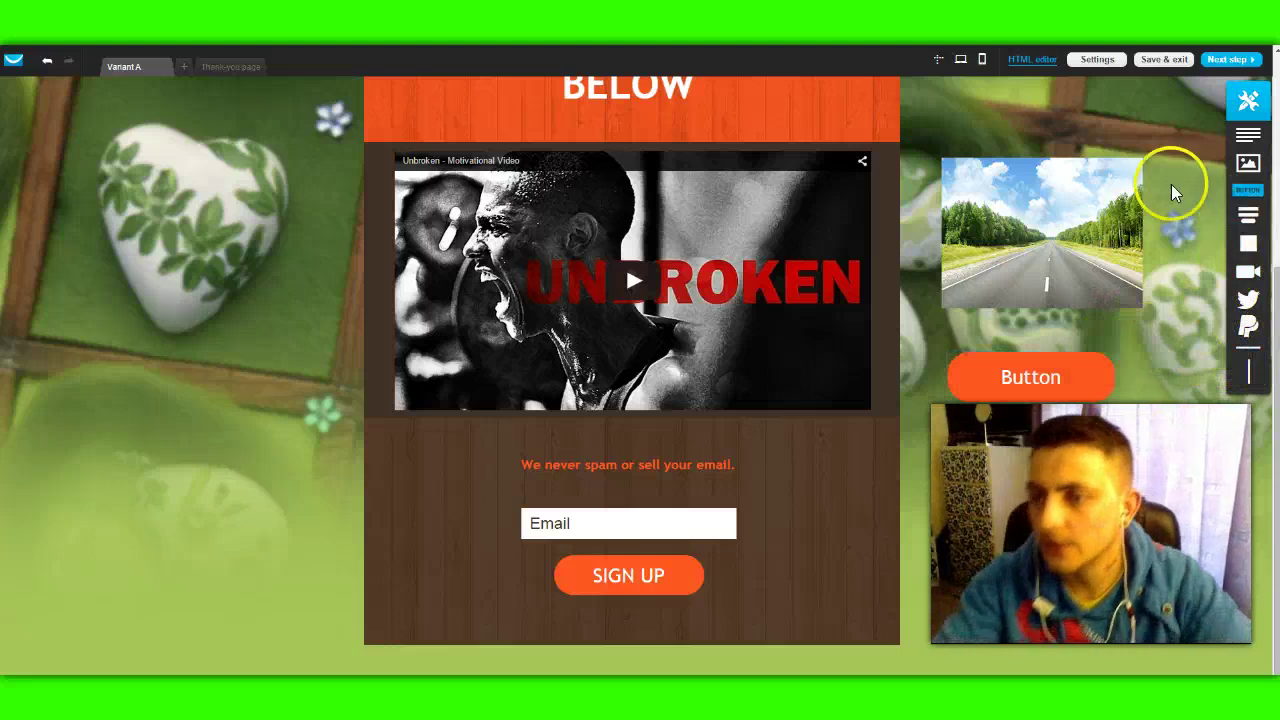
pyautogui.moveTo(1230, 140); pyautogui.dragTo(1047, 287)
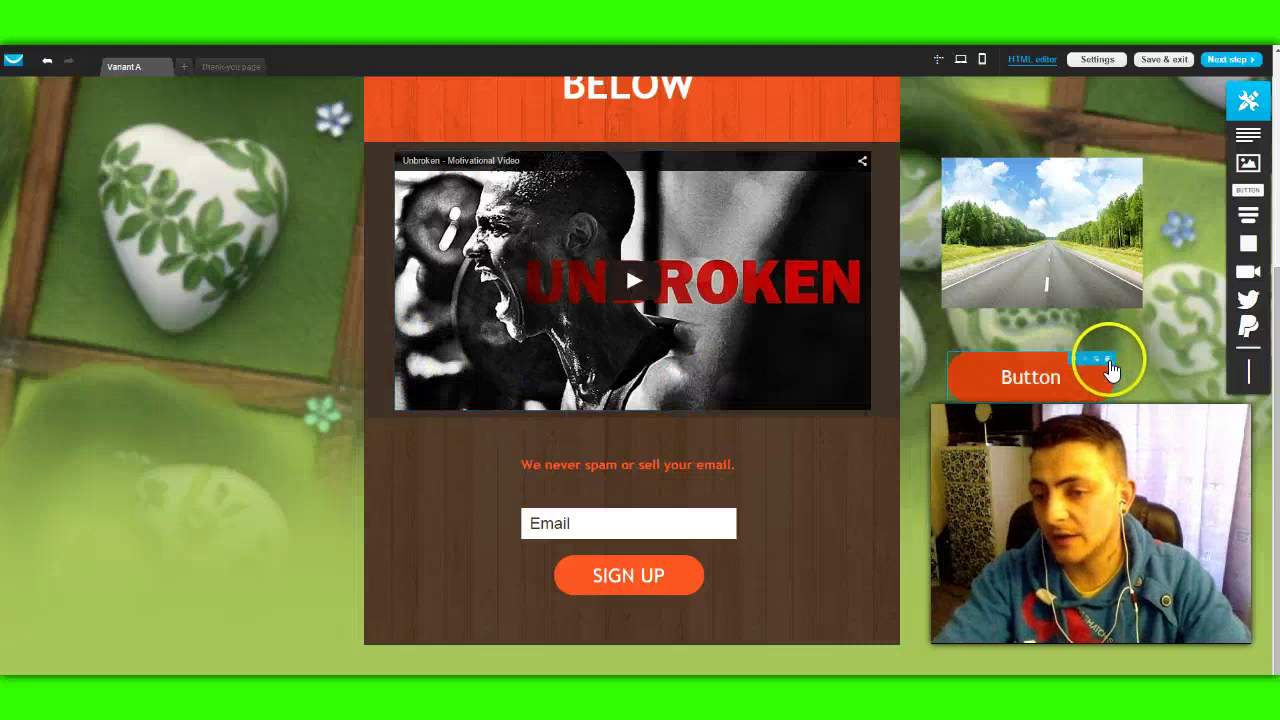
pyautogui.click(1108, 359)
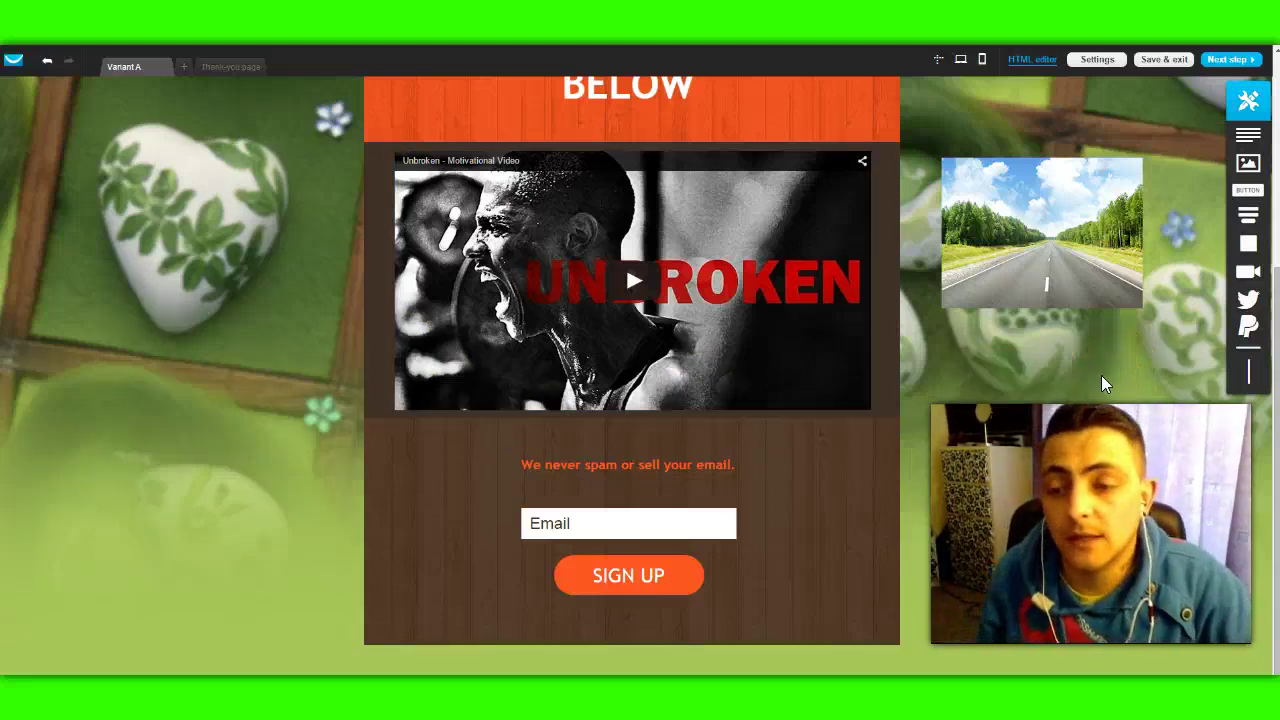
pyautogui.click(1139, 368)
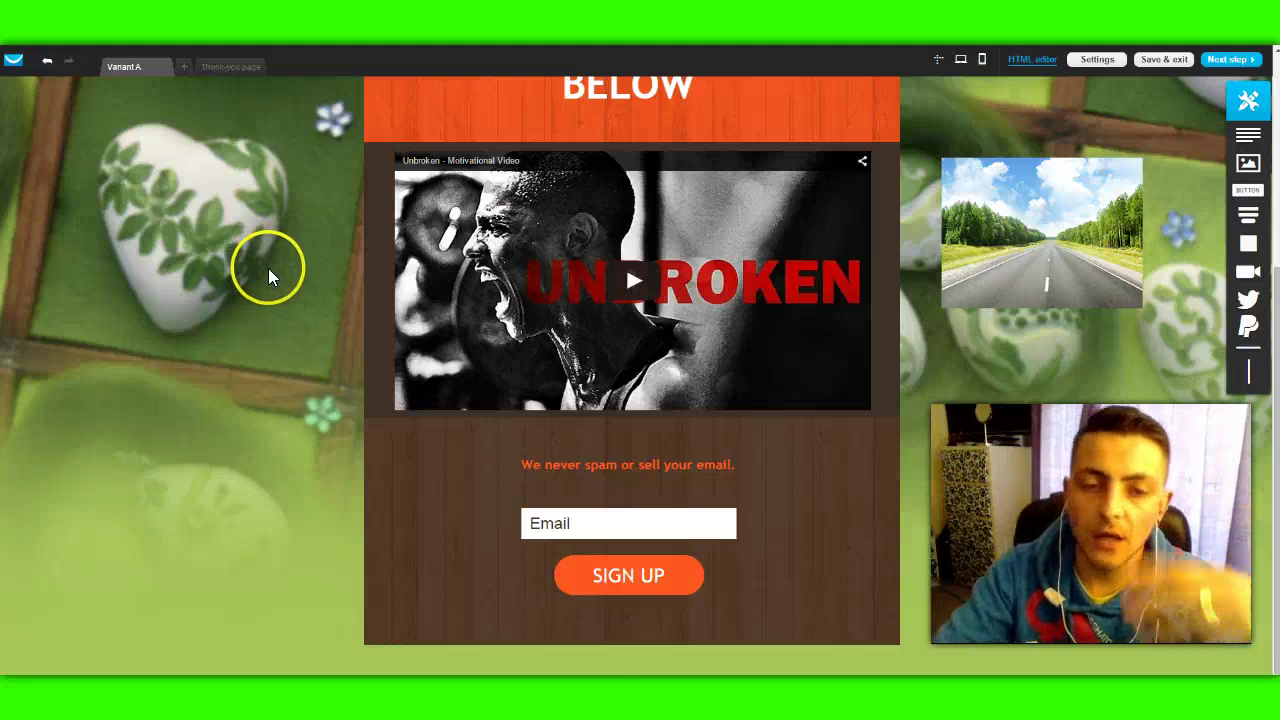
# Step: Delete the road photo beside the capture page after checking the video's control-bar settings
pyautogui.click(493, 225)
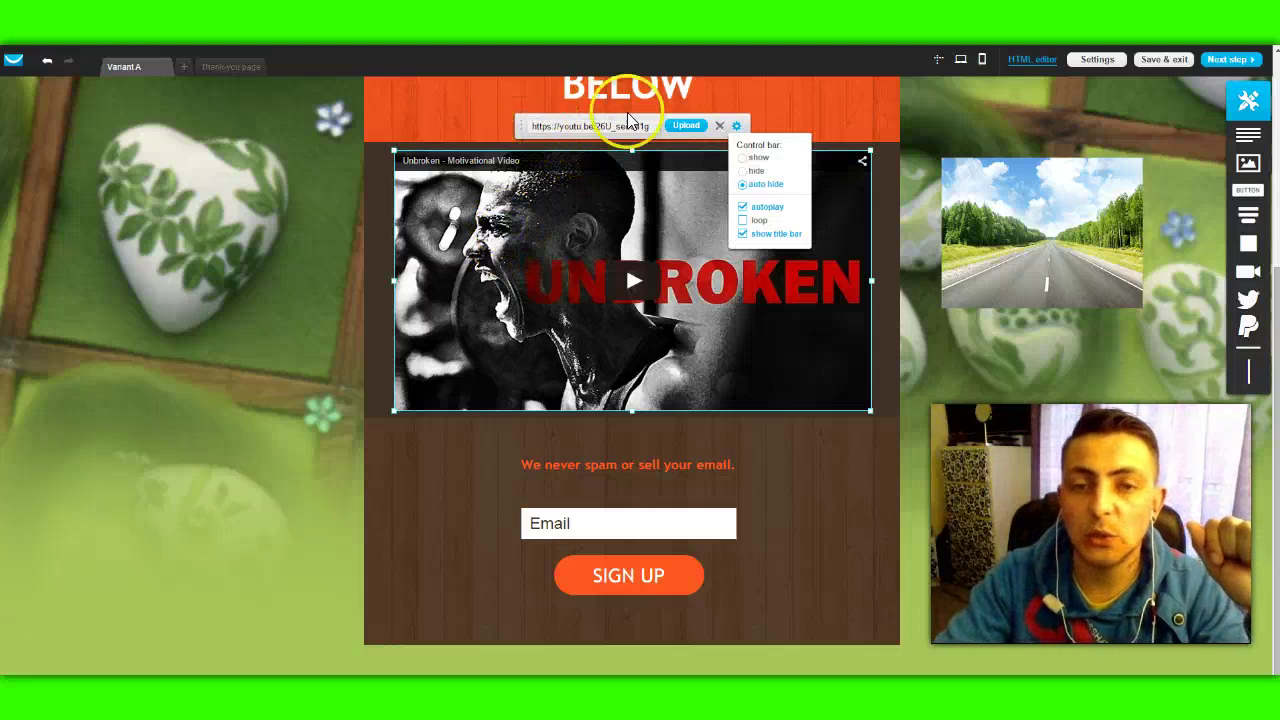
pyautogui.click(1021, 377)
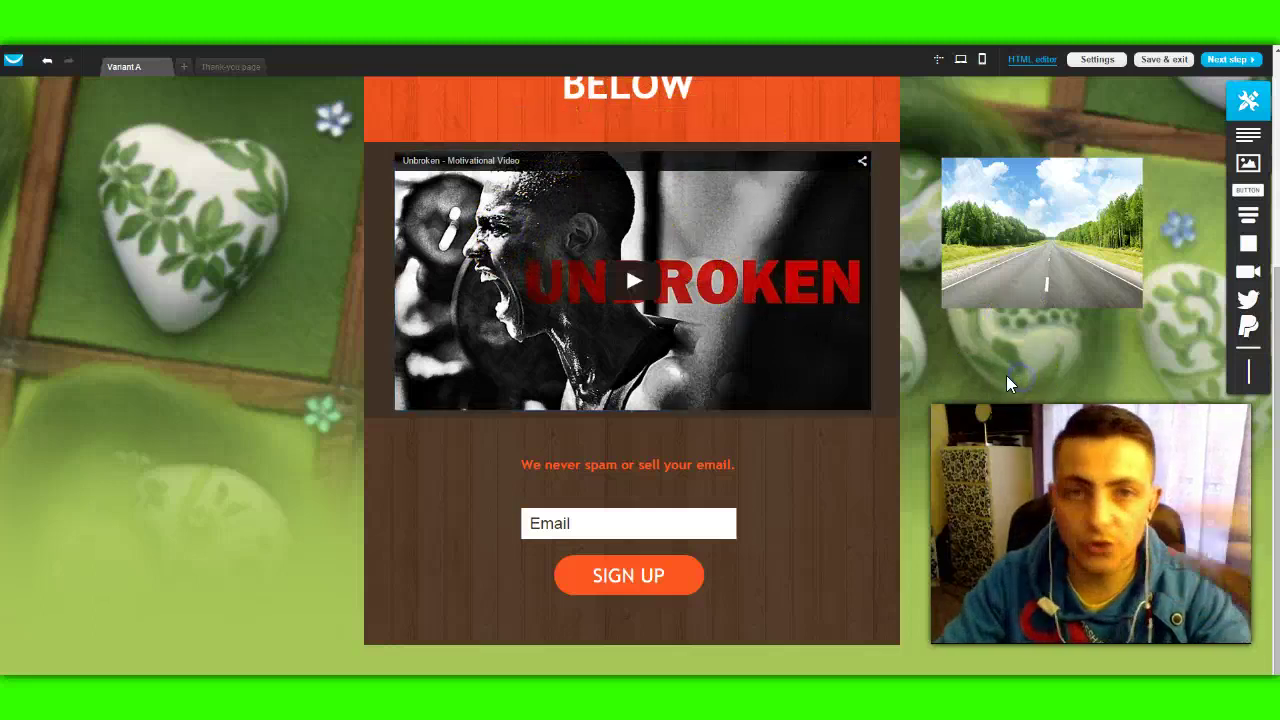
pyautogui.click(1134, 178)
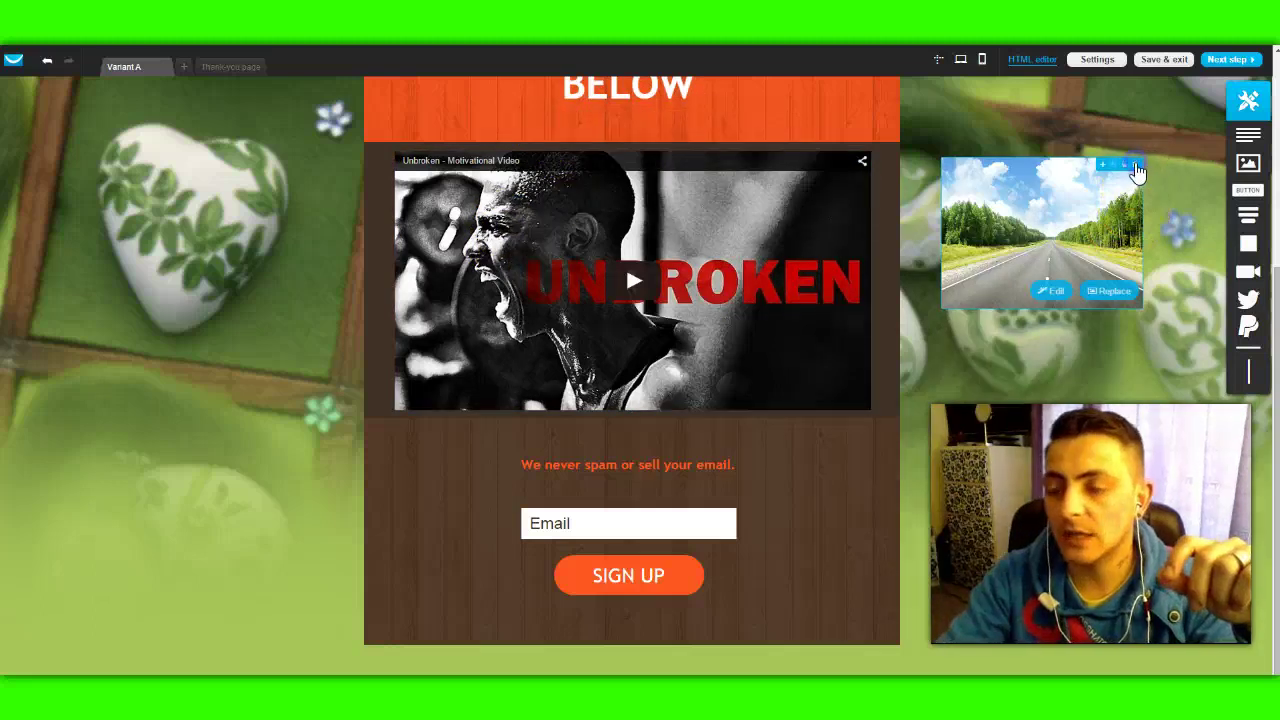
pyautogui.scroll(3, 1048, 372)
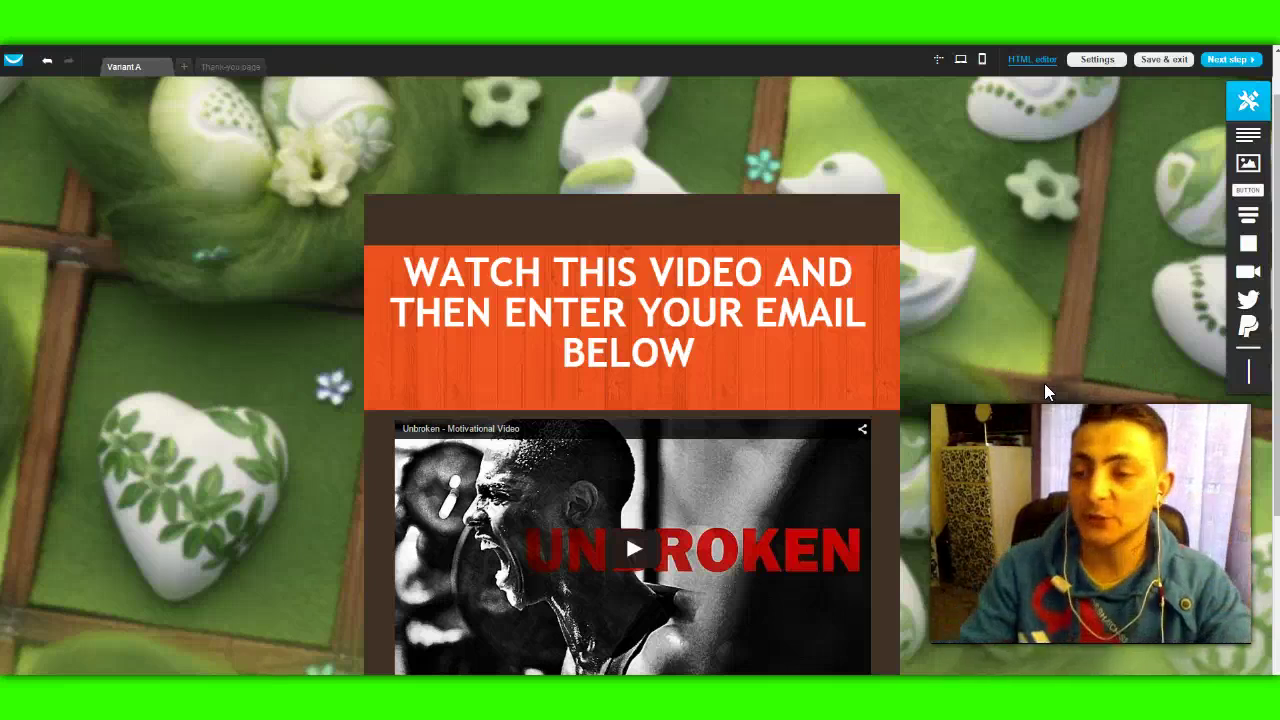
pyautogui.click(1005, 338)
pyautogui.scroll(-2, 1012, 341)
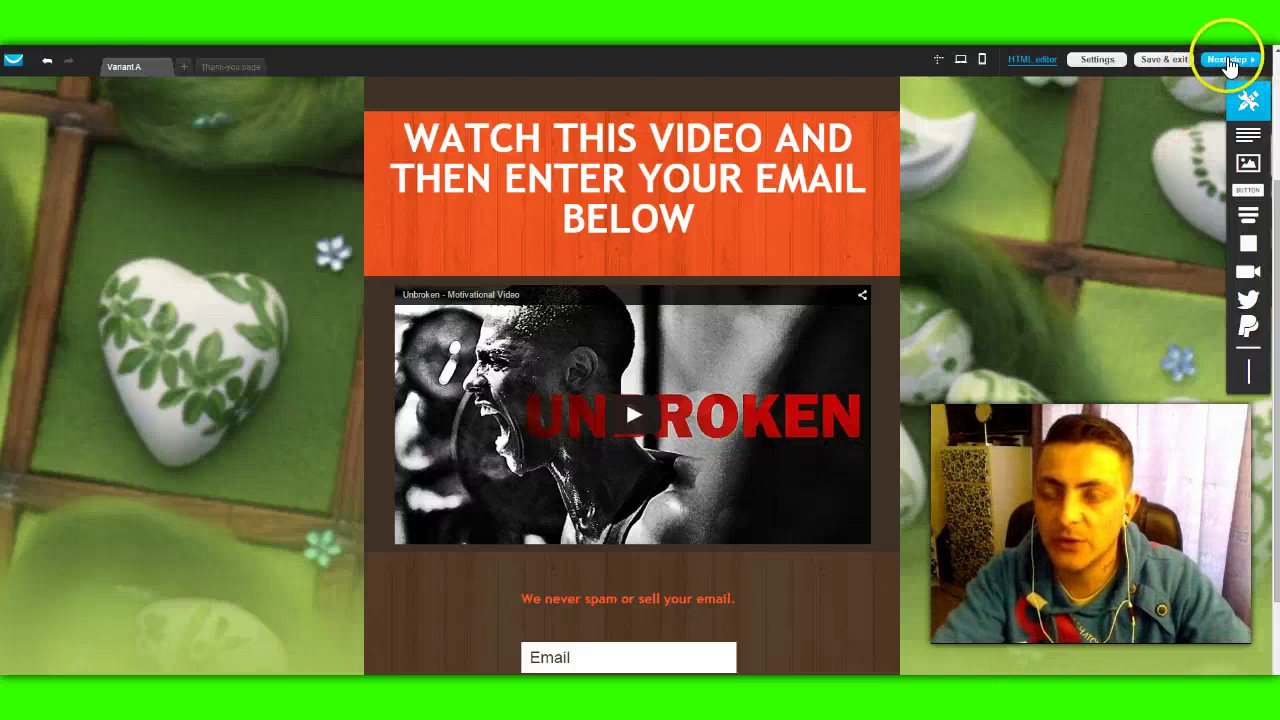
# Step: Advance to landing page settings with page title and subdomain eastercapturepage
pyautogui.click(1230, 62)
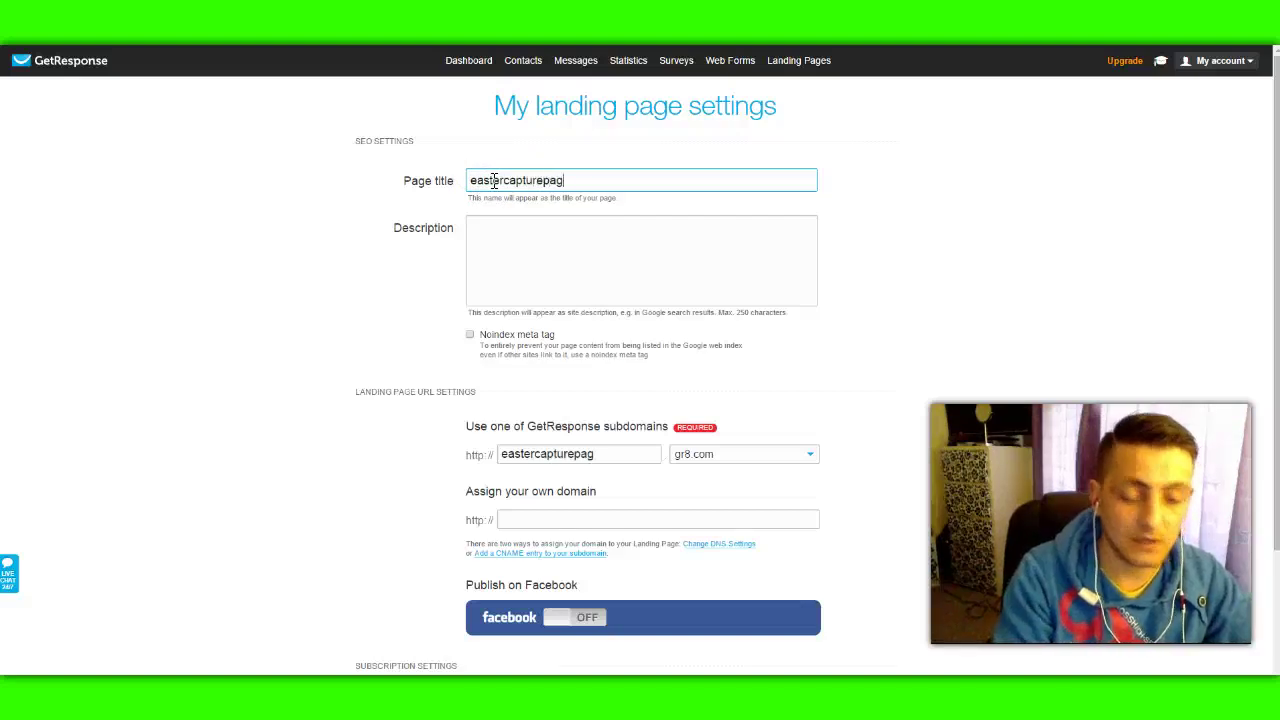
pyautogui.click(256, 276)
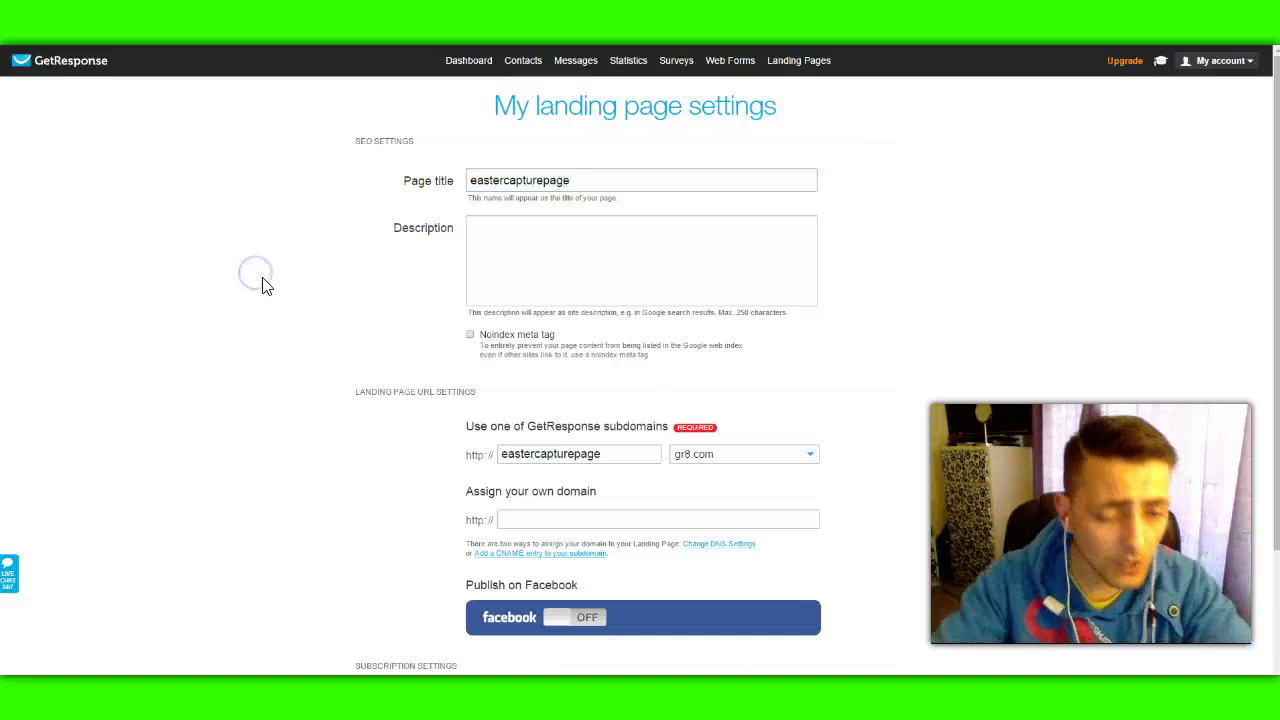
pyautogui.scroll(-2, 260, 288)
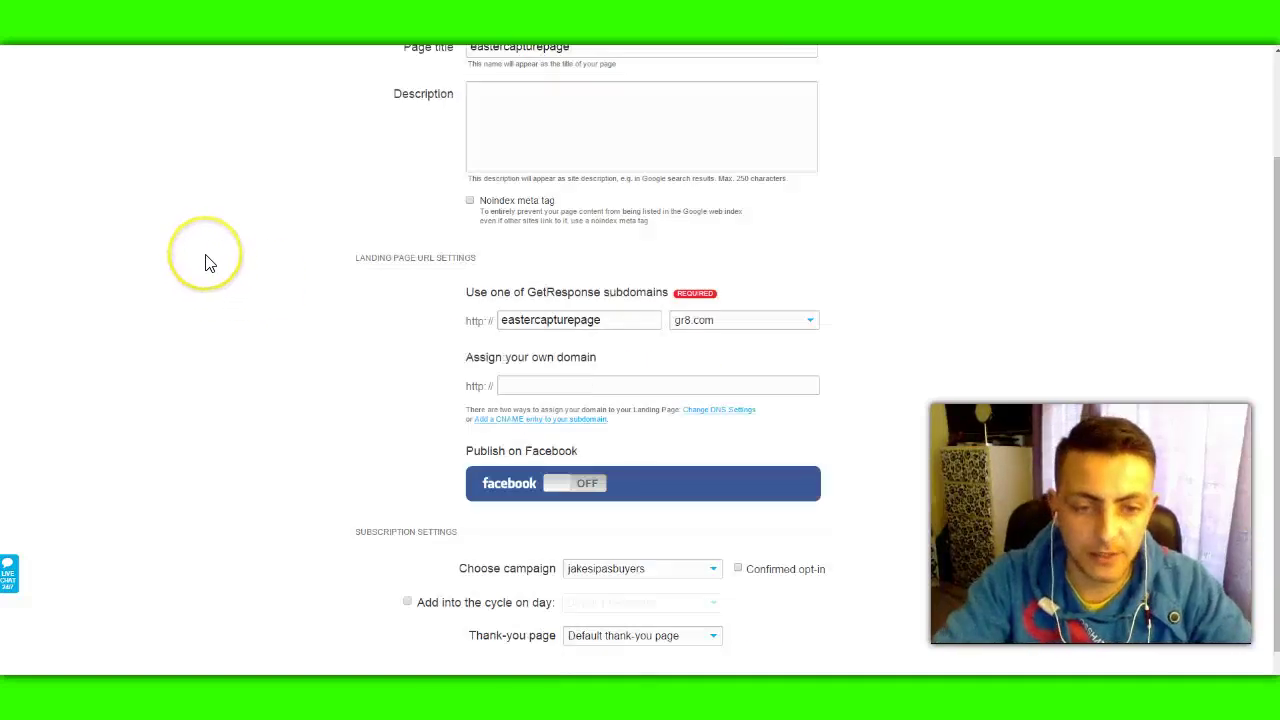
pyautogui.scroll(-1, 210, 263)
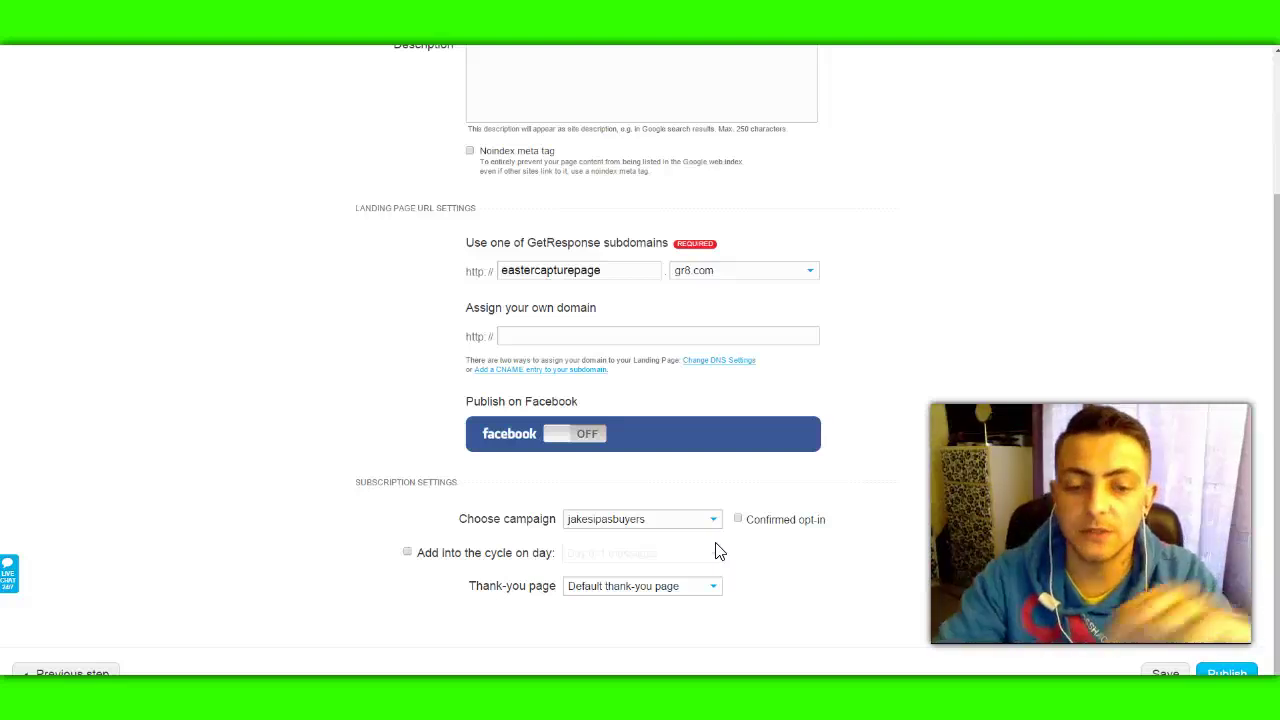
pyautogui.click(714, 548)
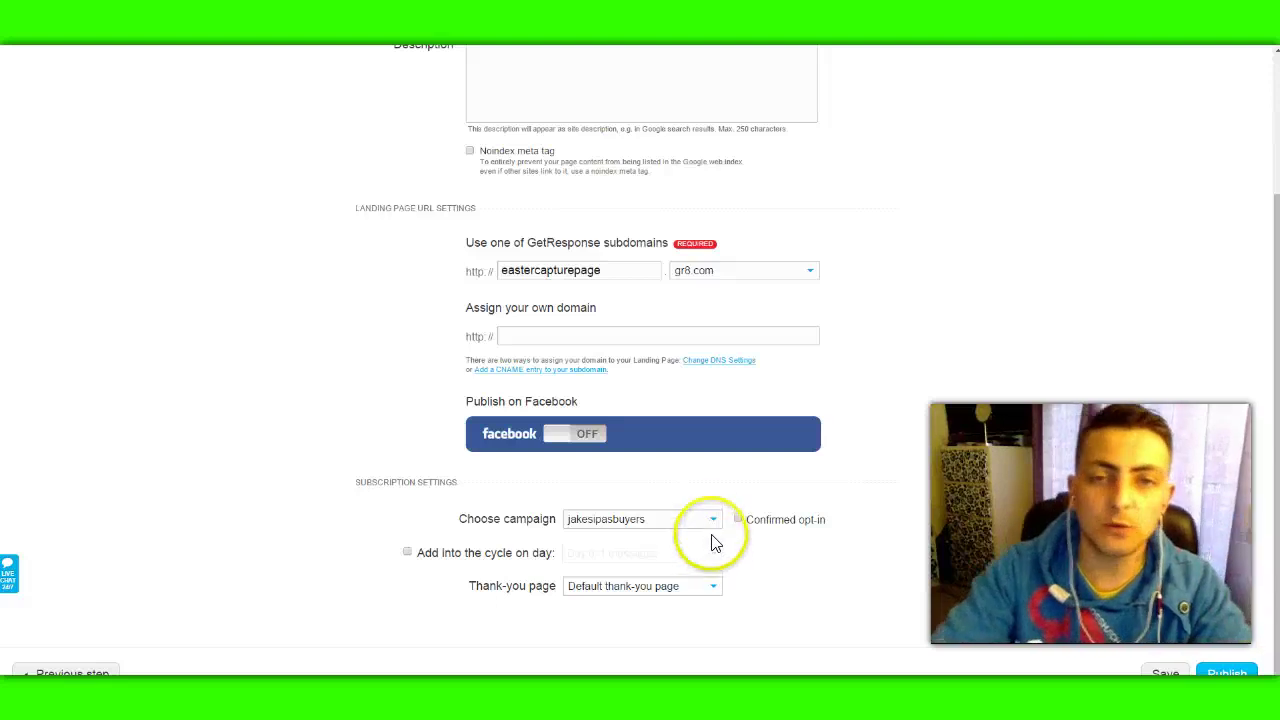
pyautogui.click(817, 558)
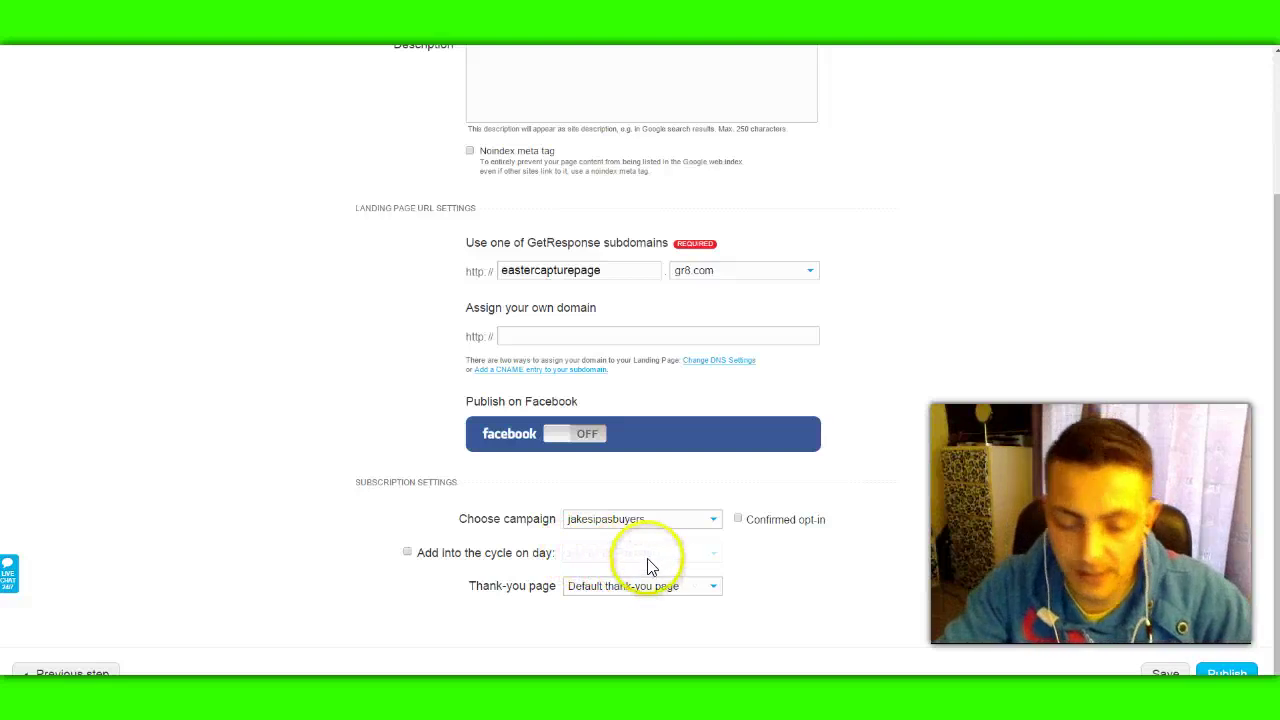
# Step: Choose the ipasleads campaign as the subscription campaign
pyautogui.click(632, 521)
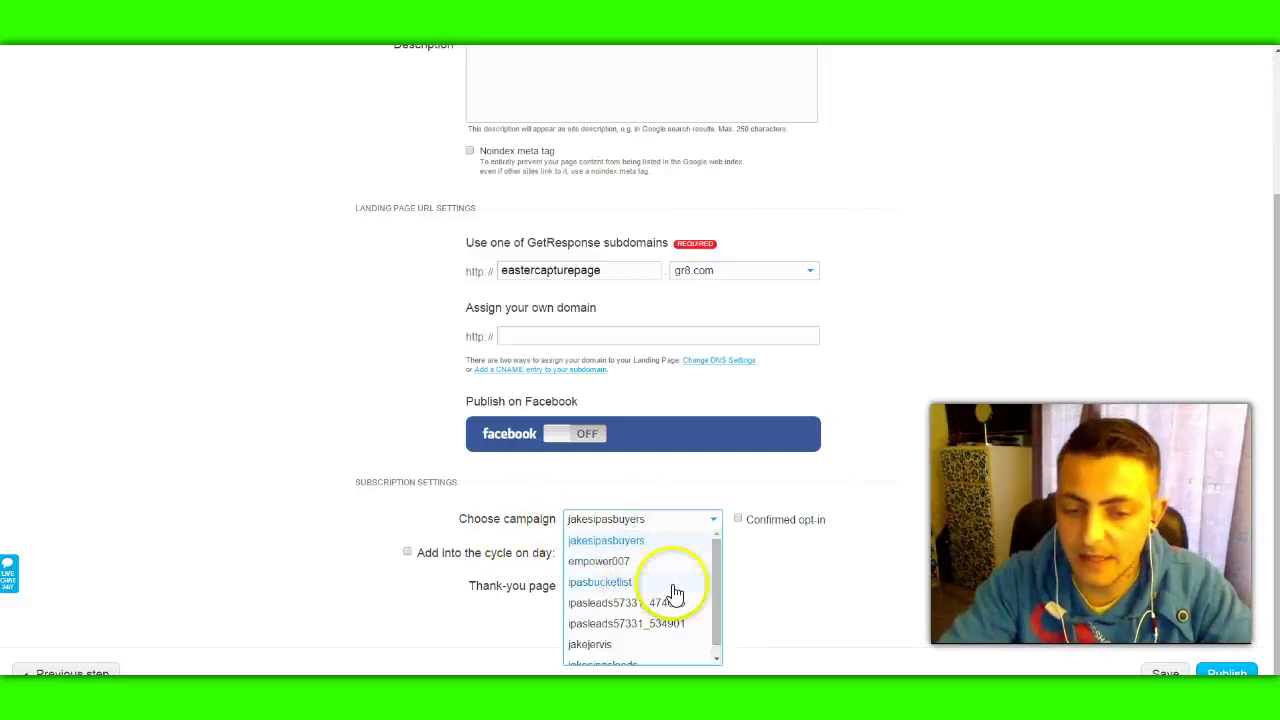
pyautogui.scroll(-1, 714, 580)
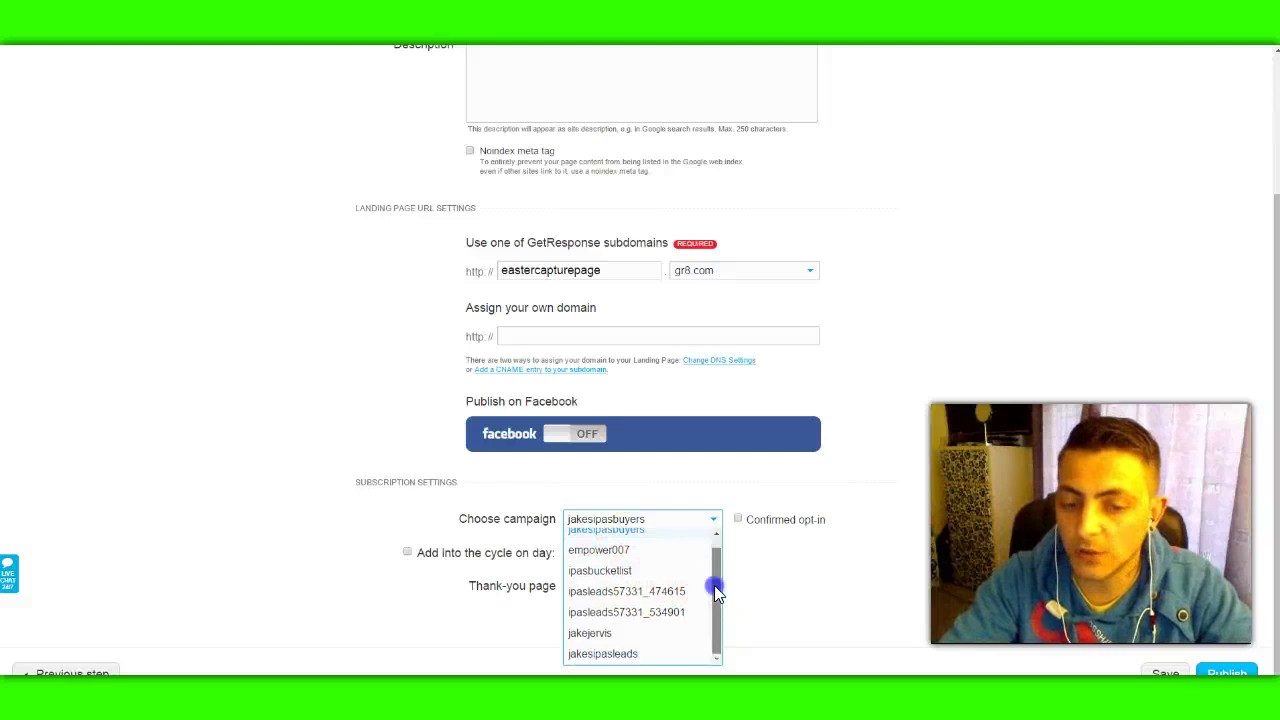
pyautogui.click(626, 660)
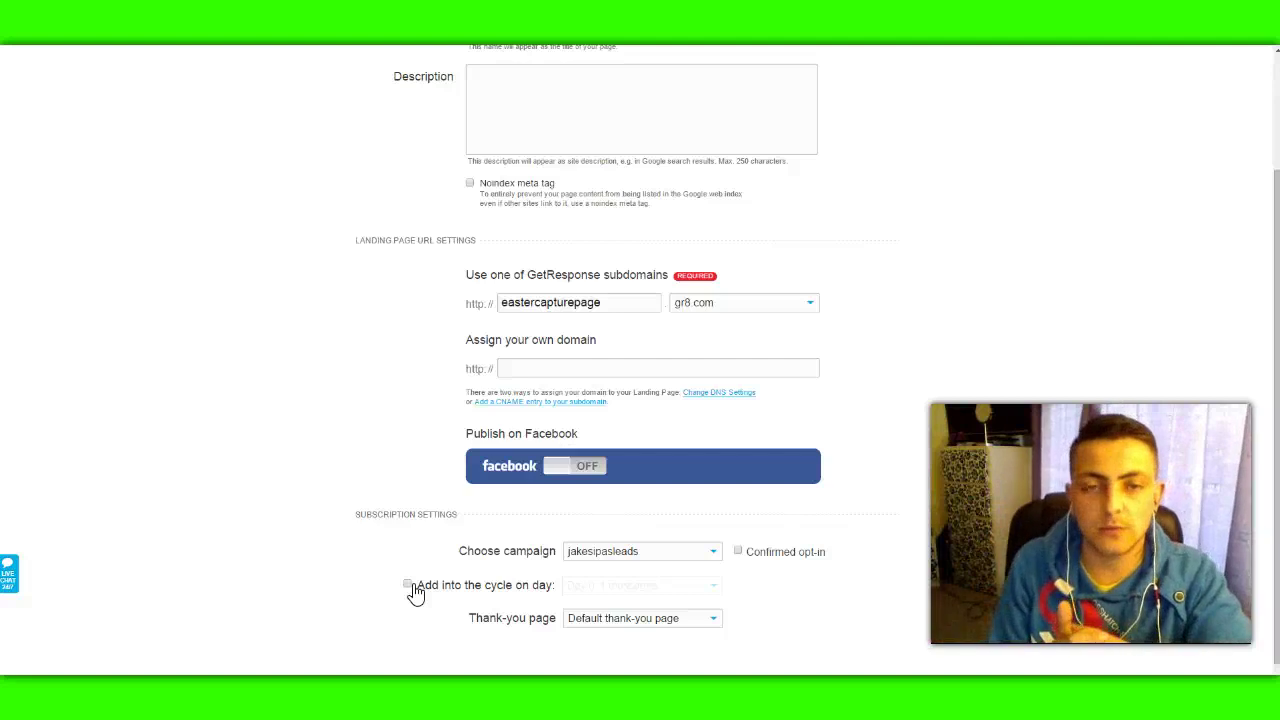
# Step: Add new subscribers into the autoresponder cycle starting on Day 0
pyautogui.click(409, 586)
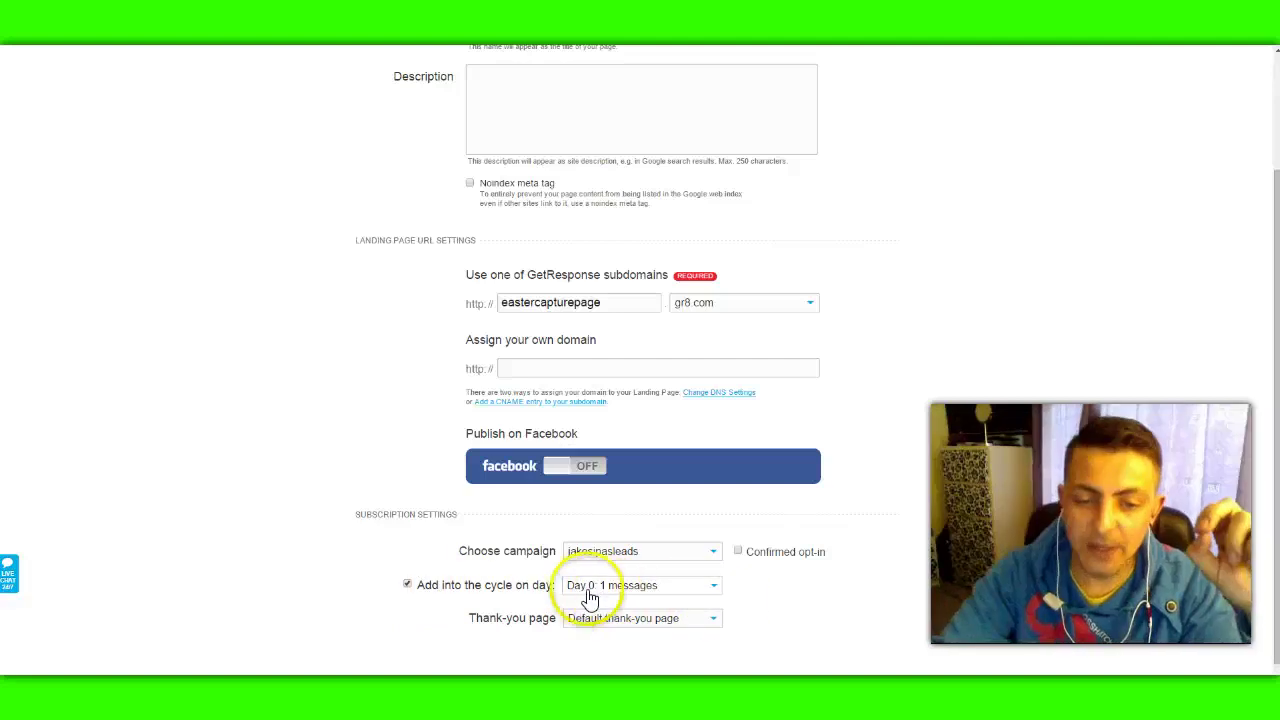
pyautogui.click(711, 586)
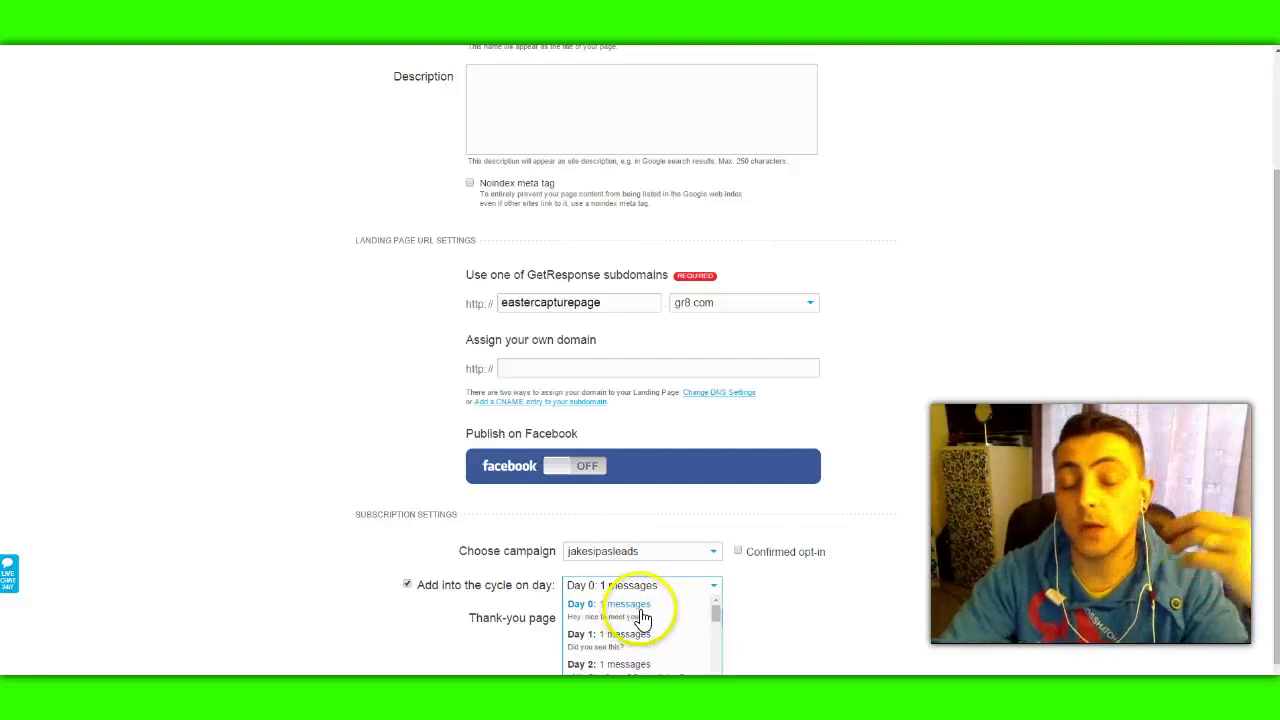
pyautogui.click(643, 618)
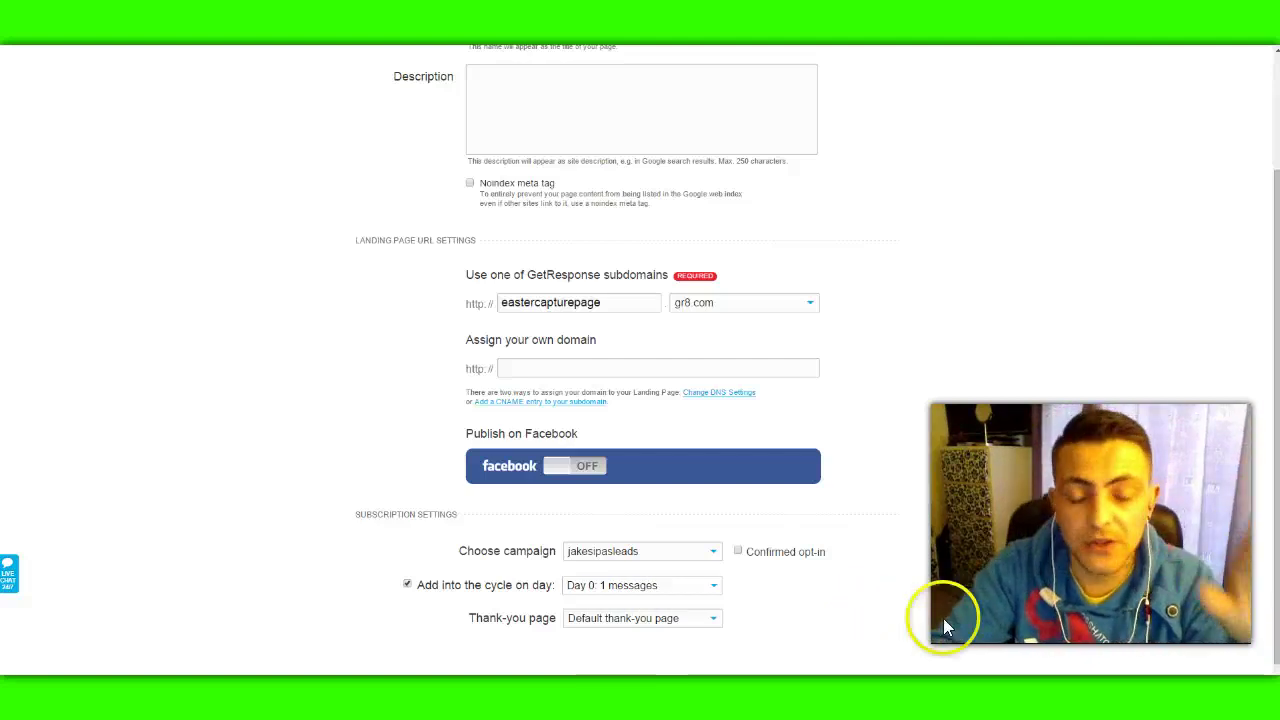
pyautogui.scroll(-1, 1014, 599)
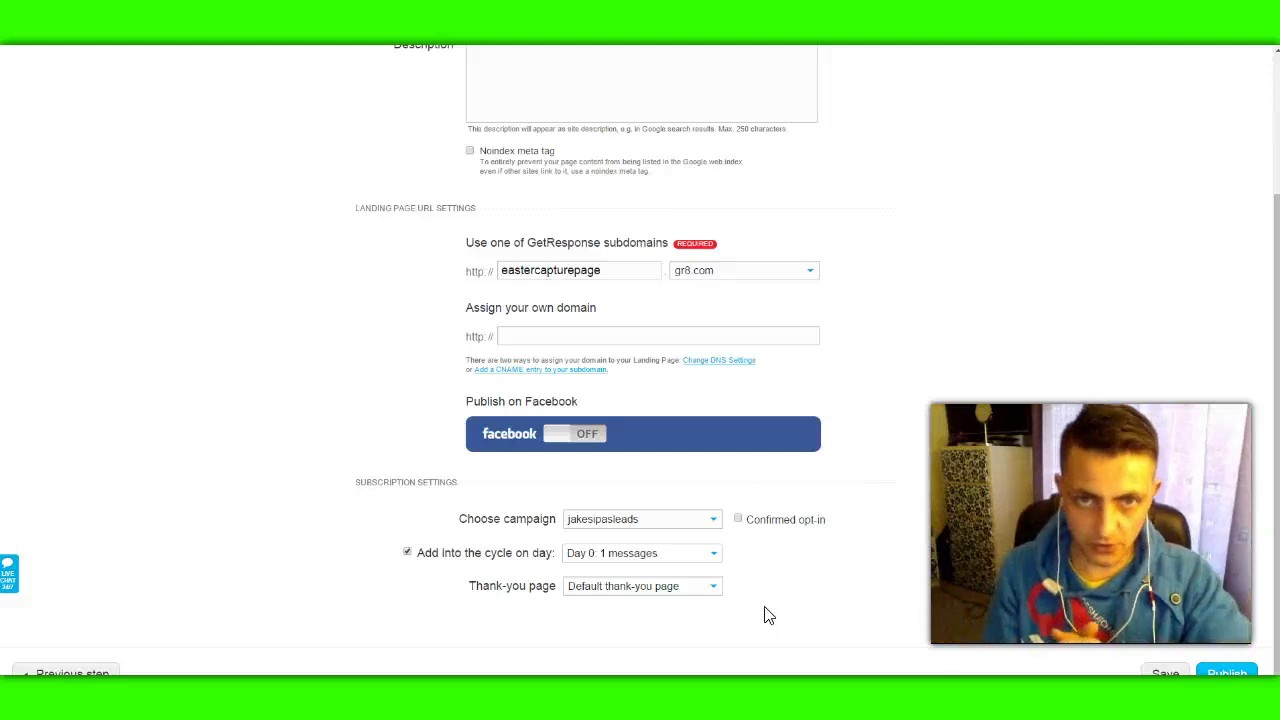
# Step: Set the thank-you page to Custom thank-you page and open a new browser tab
pyautogui.click(675, 591)
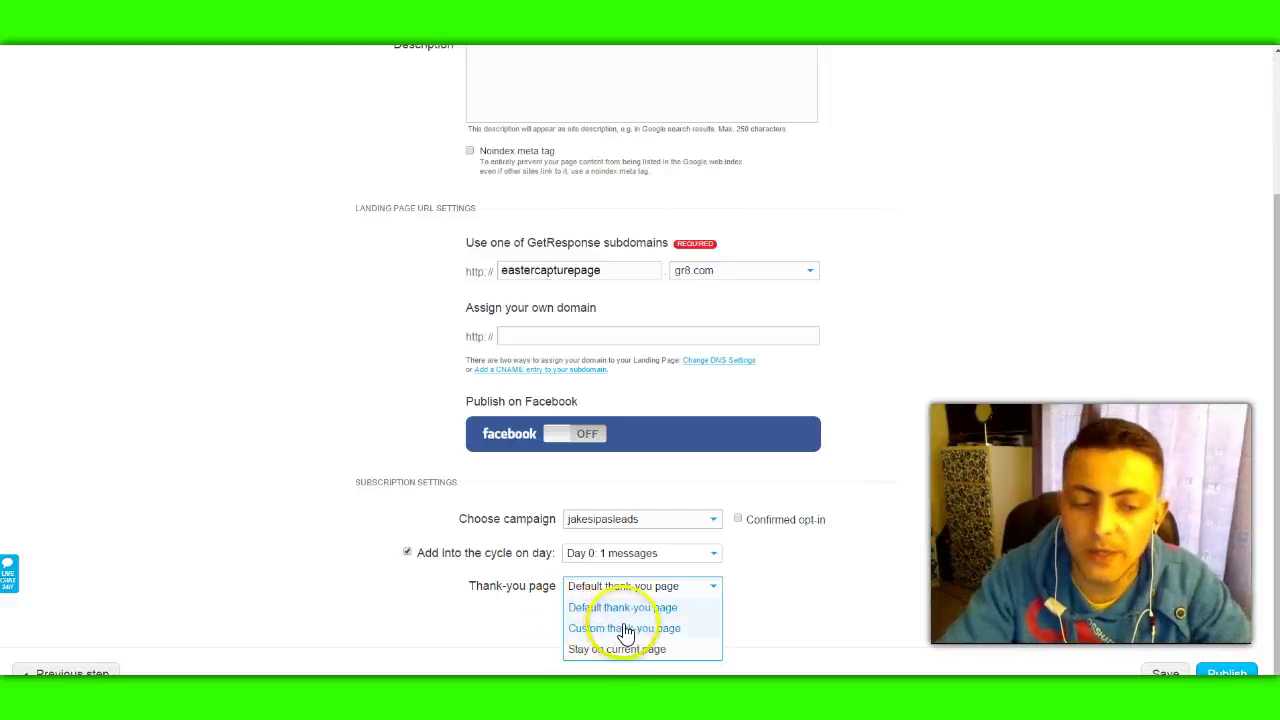
pyautogui.click(622, 628)
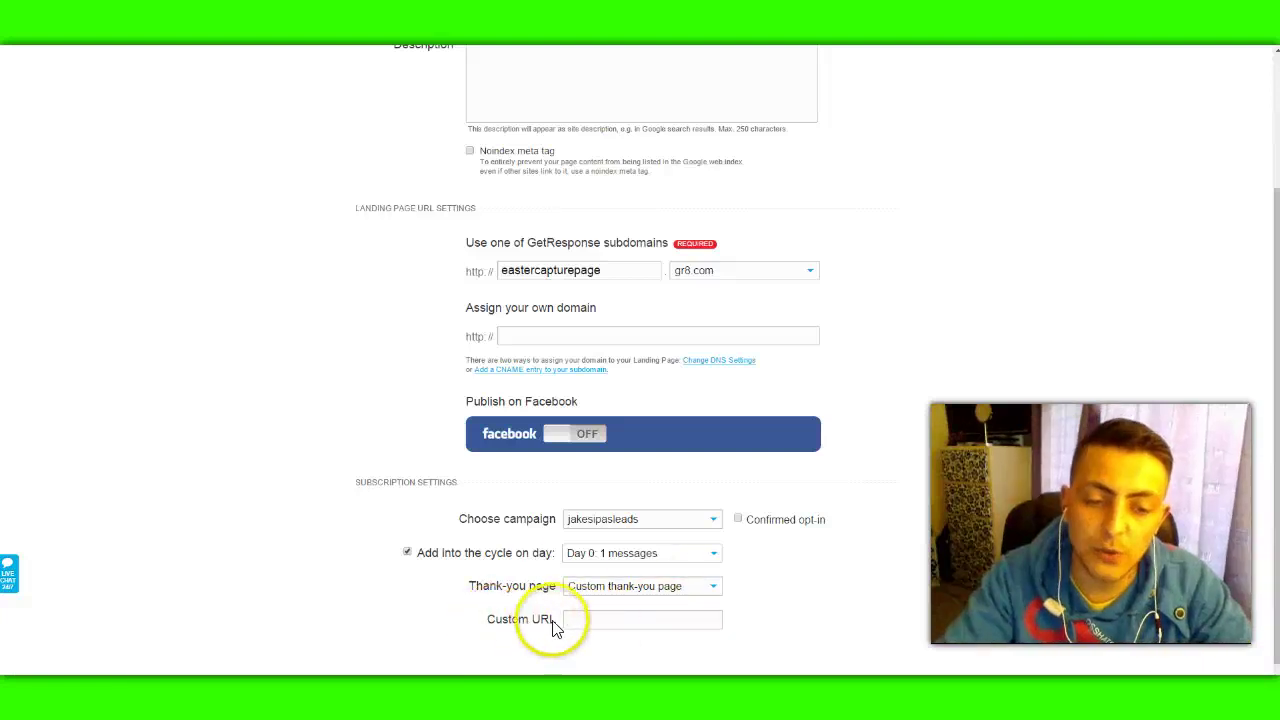
pyautogui.hotkey('ctrl', 't')
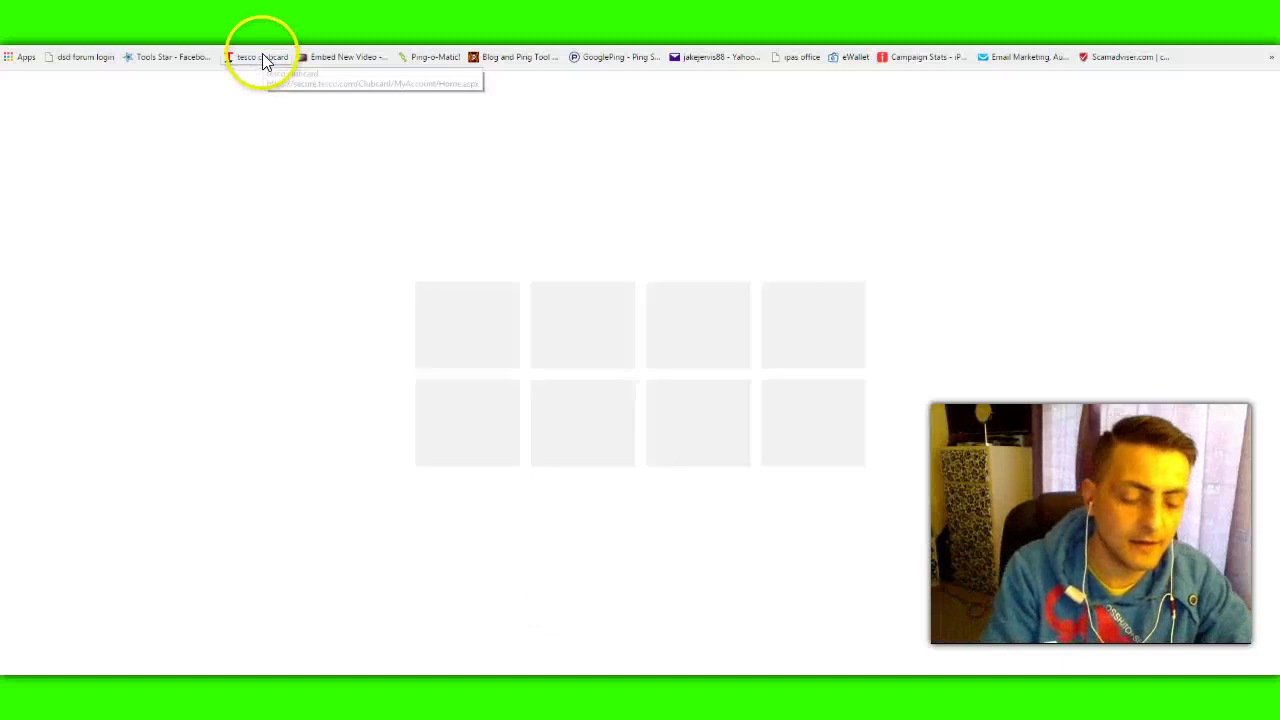
# Step: Log in to iPAS2 and copy the Million Dollar Business funnel's Sales Page link
pyautogui.write('ipa')
pyautogui.press('Escape')
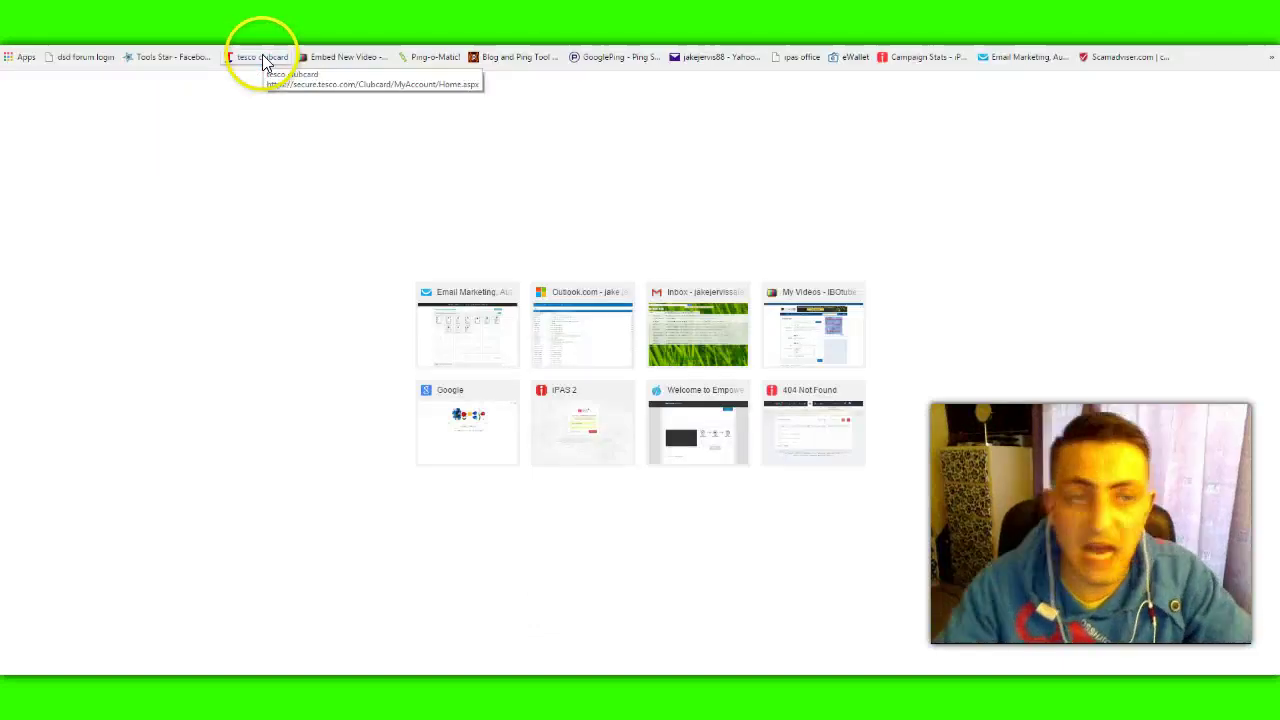
pyautogui.press('Return')
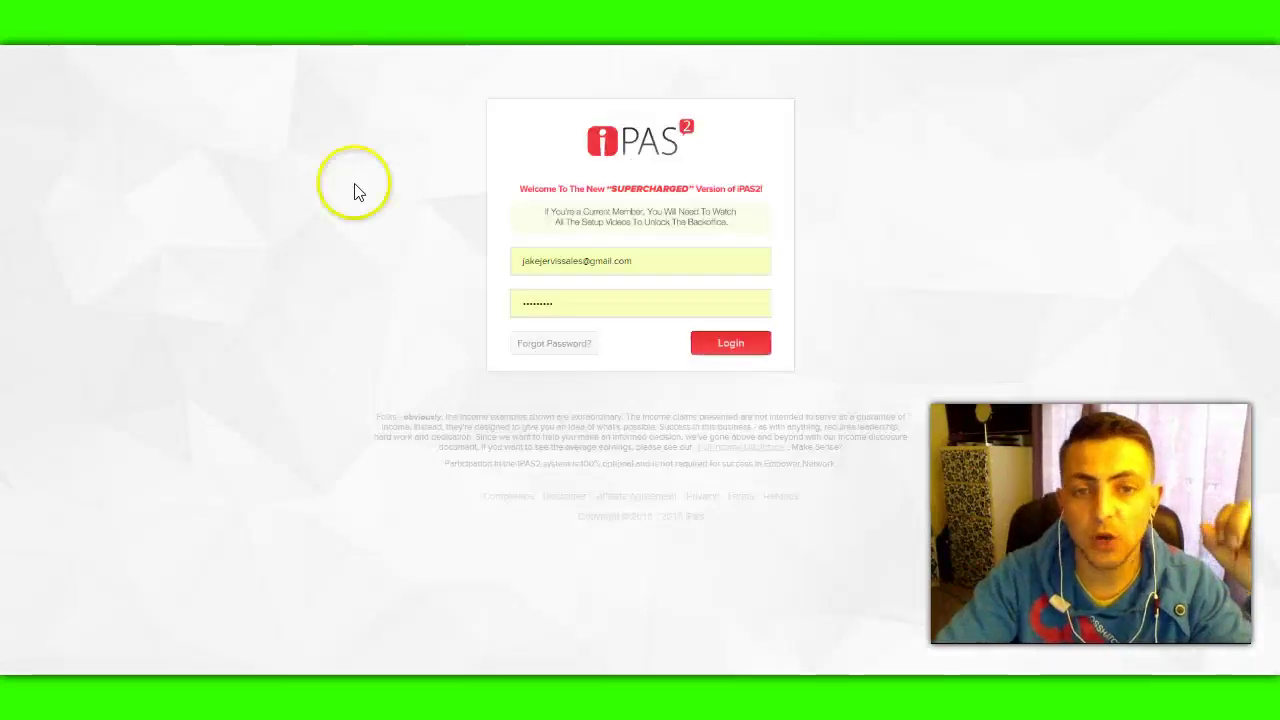
pyautogui.click(383, 235)
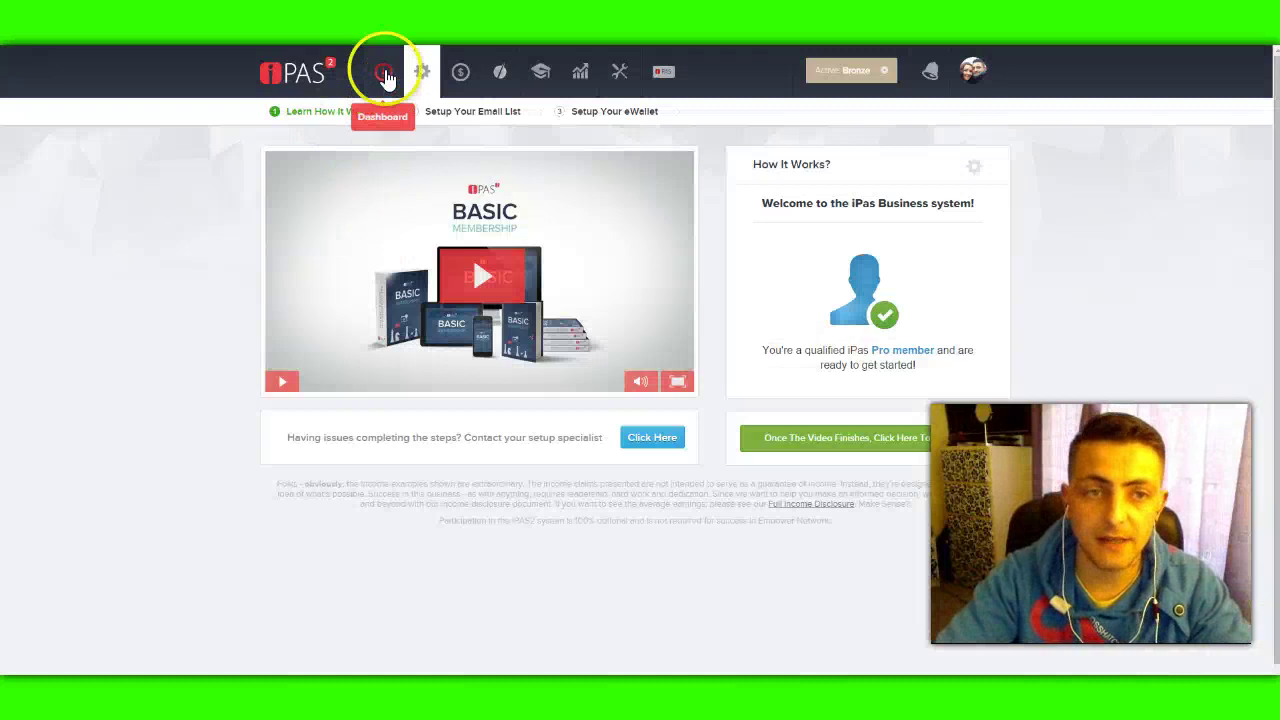
pyautogui.click(478, 228)
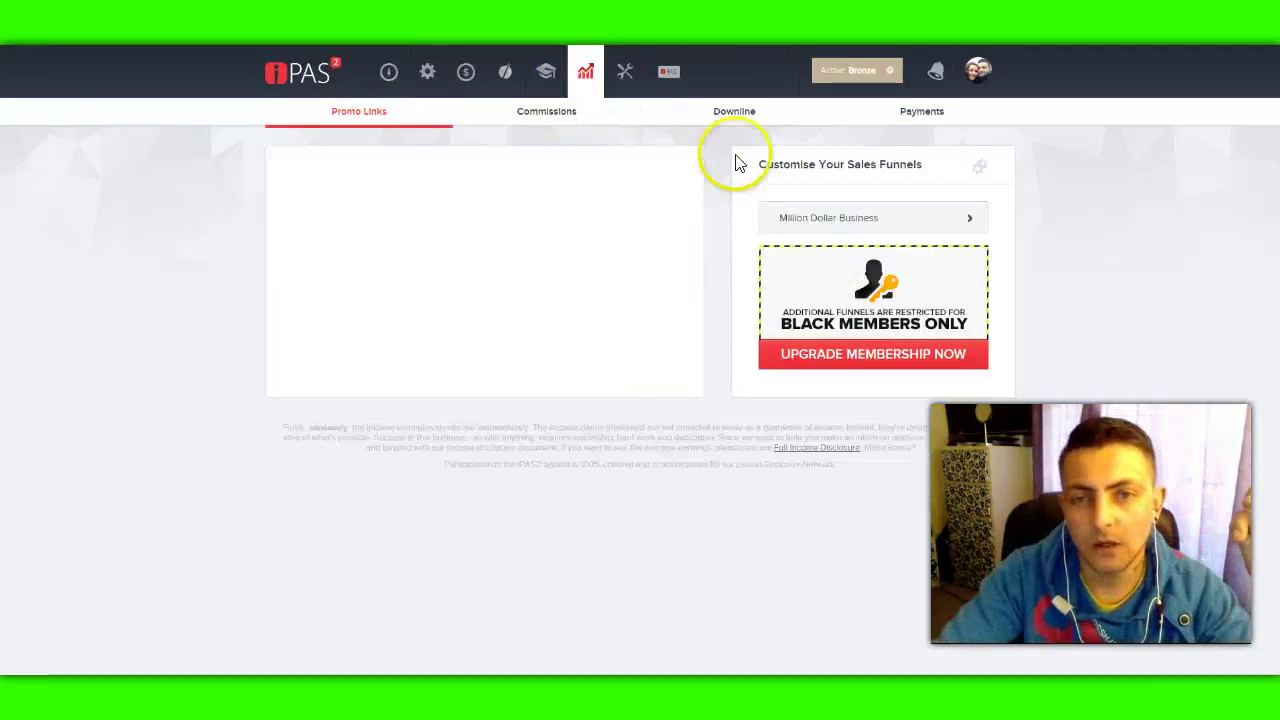
pyautogui.click(851, 217)
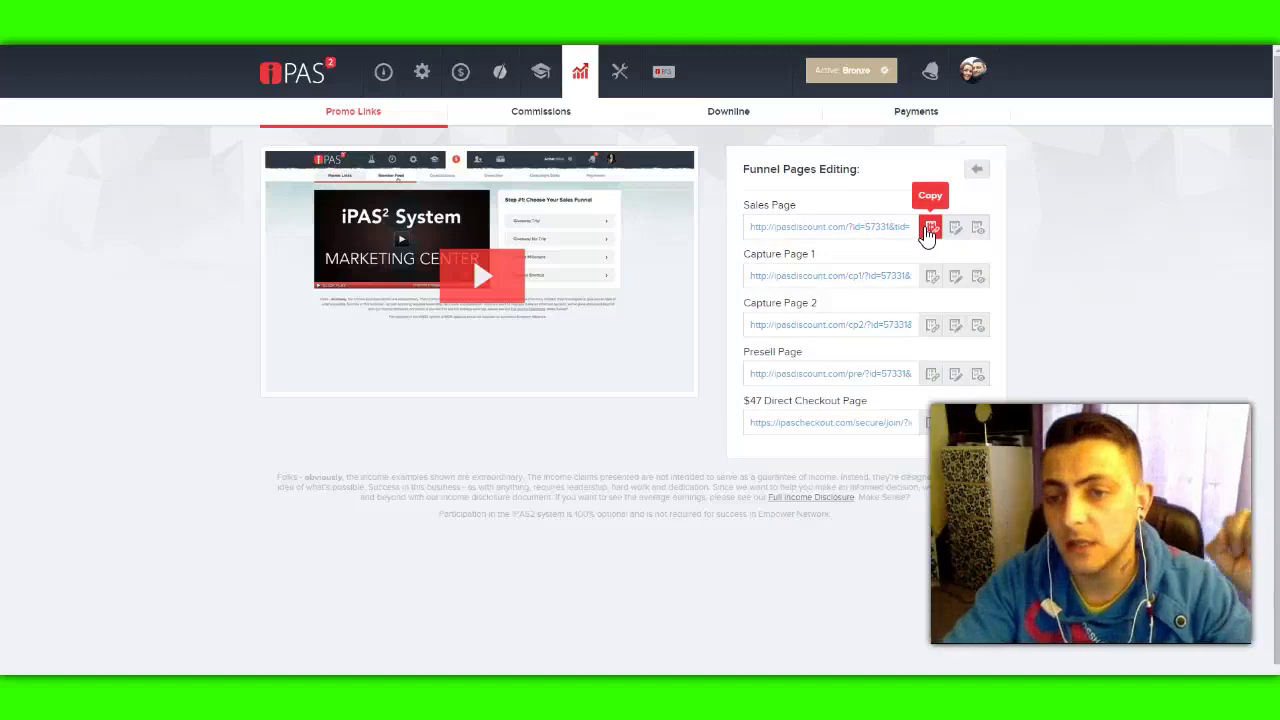
pyautogui.click(930, 230)
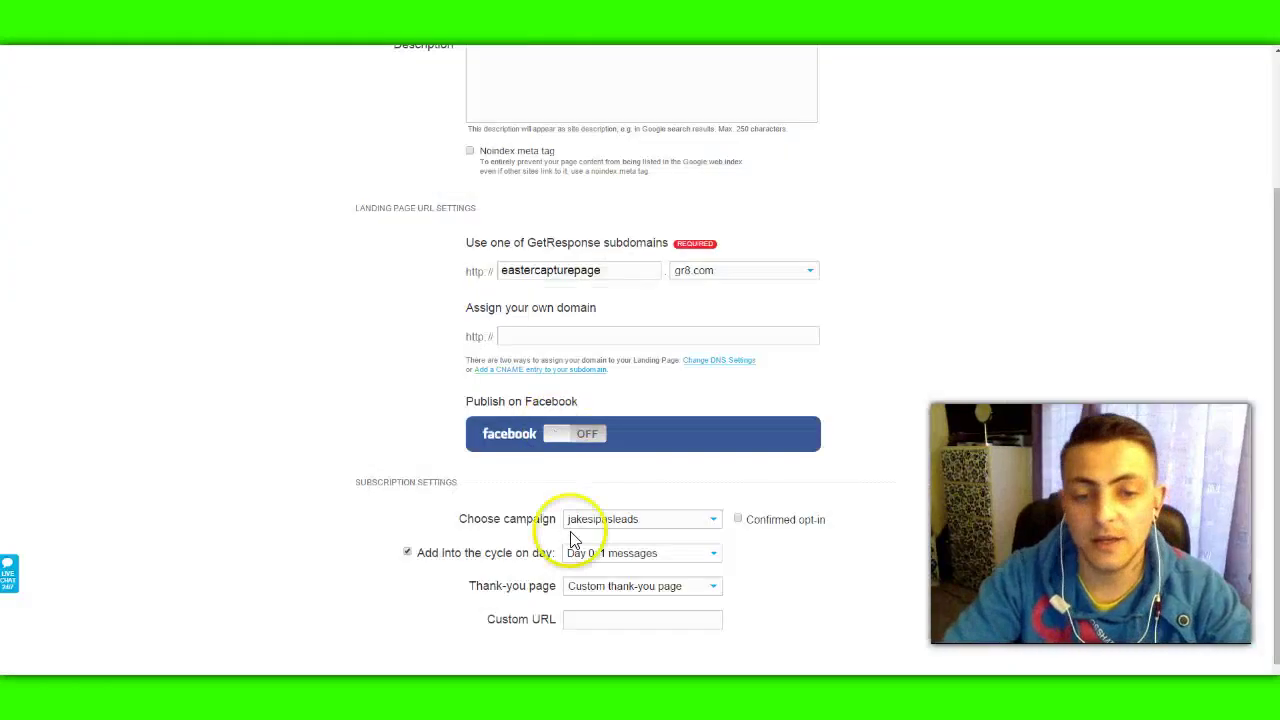
# Step: Enter the ipasdiscount.com sales-page link as the custom thank-you URL
pyautogui.click(578, 619)
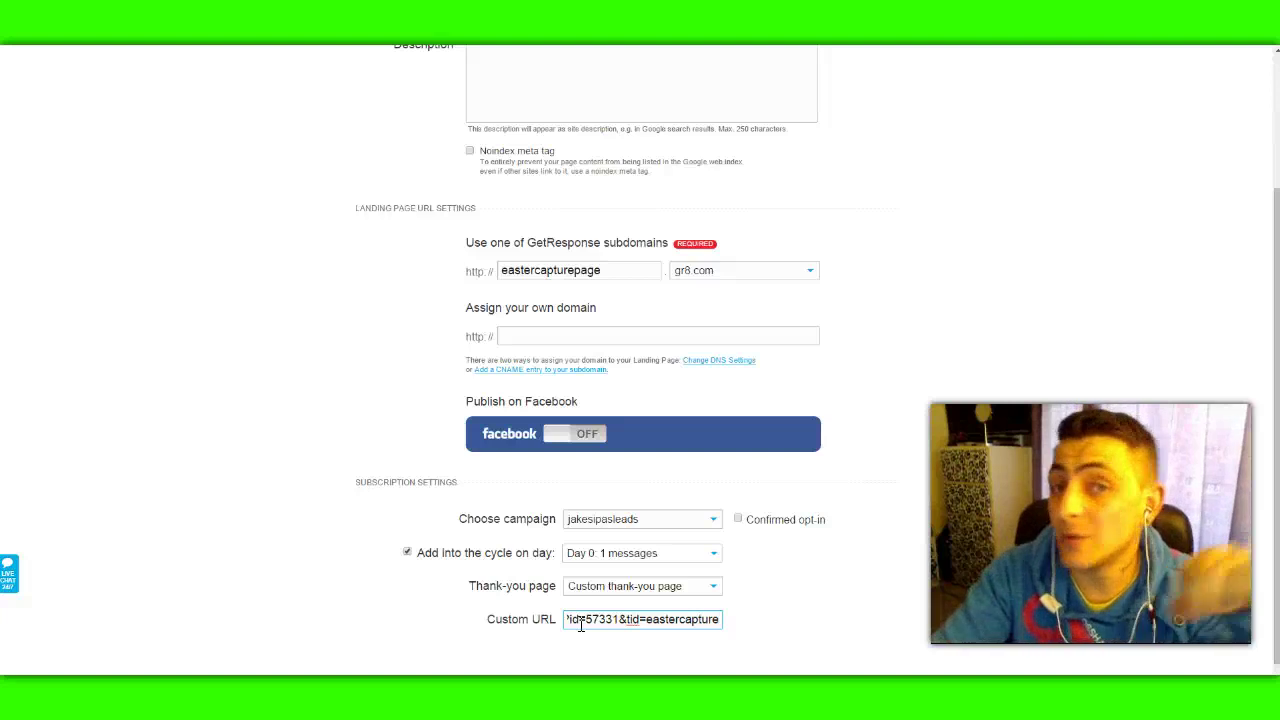
pyautogui.click(946, 584)
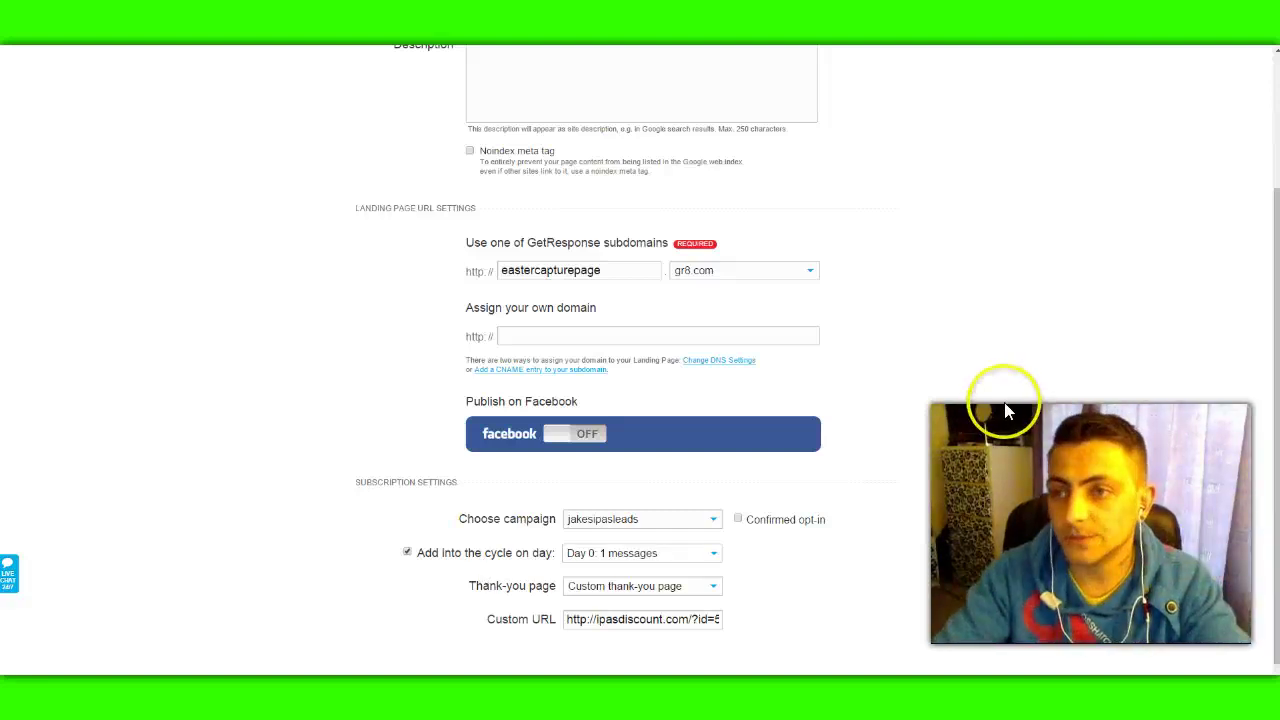
pyautogui.scroll(-1, 1030, 450)
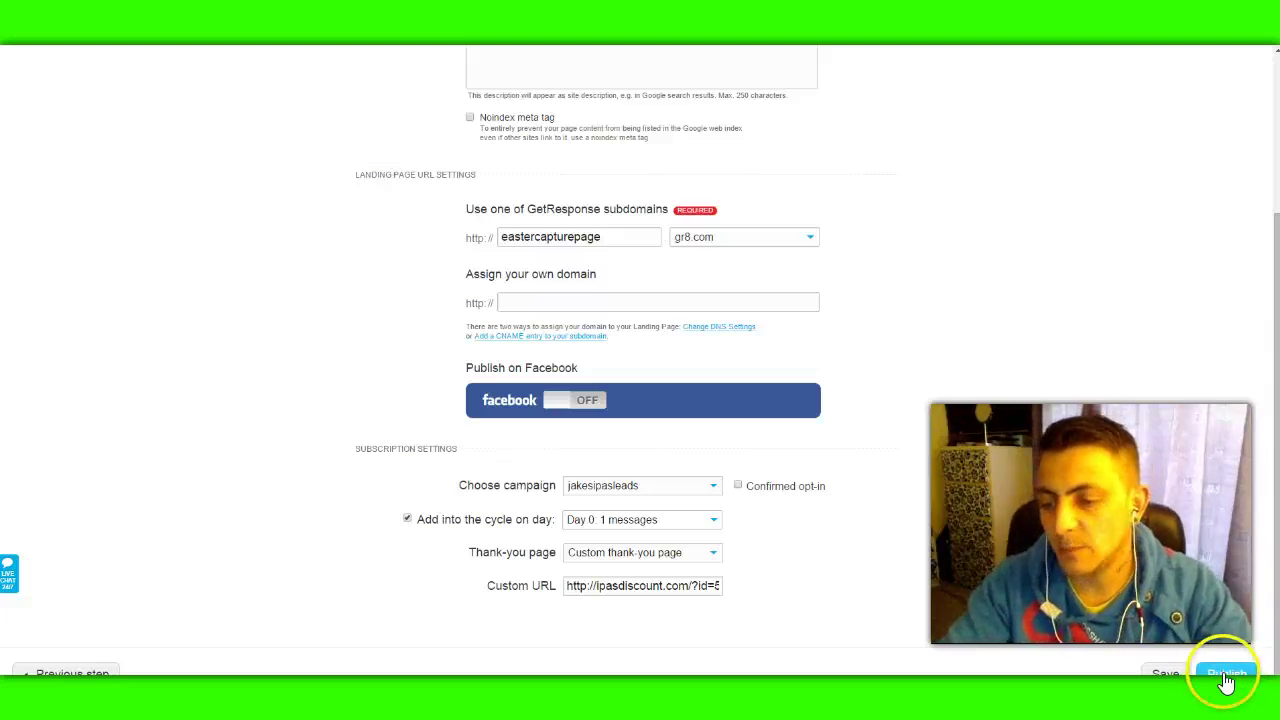
# Step: Publish the Easter capture page and view it live at eastercapturepage.gr8.com
pyautogui.click(1222, 676)
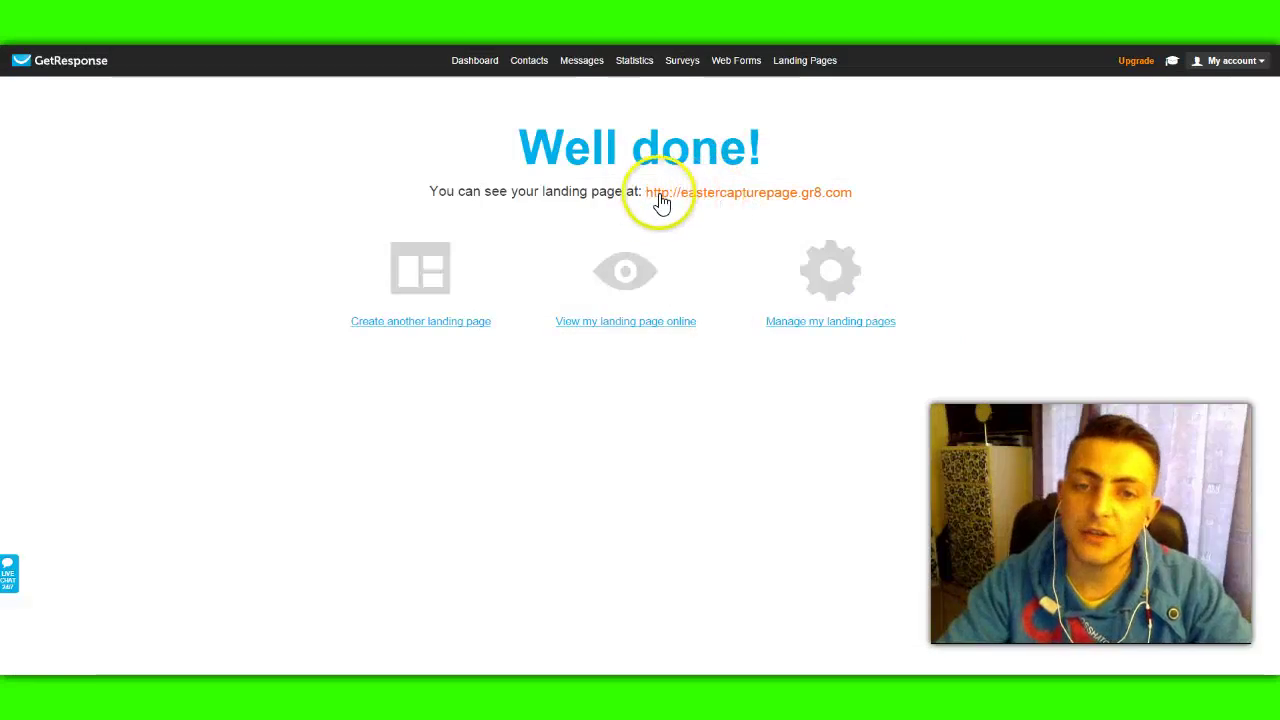
pyautogui.click(726, 193)
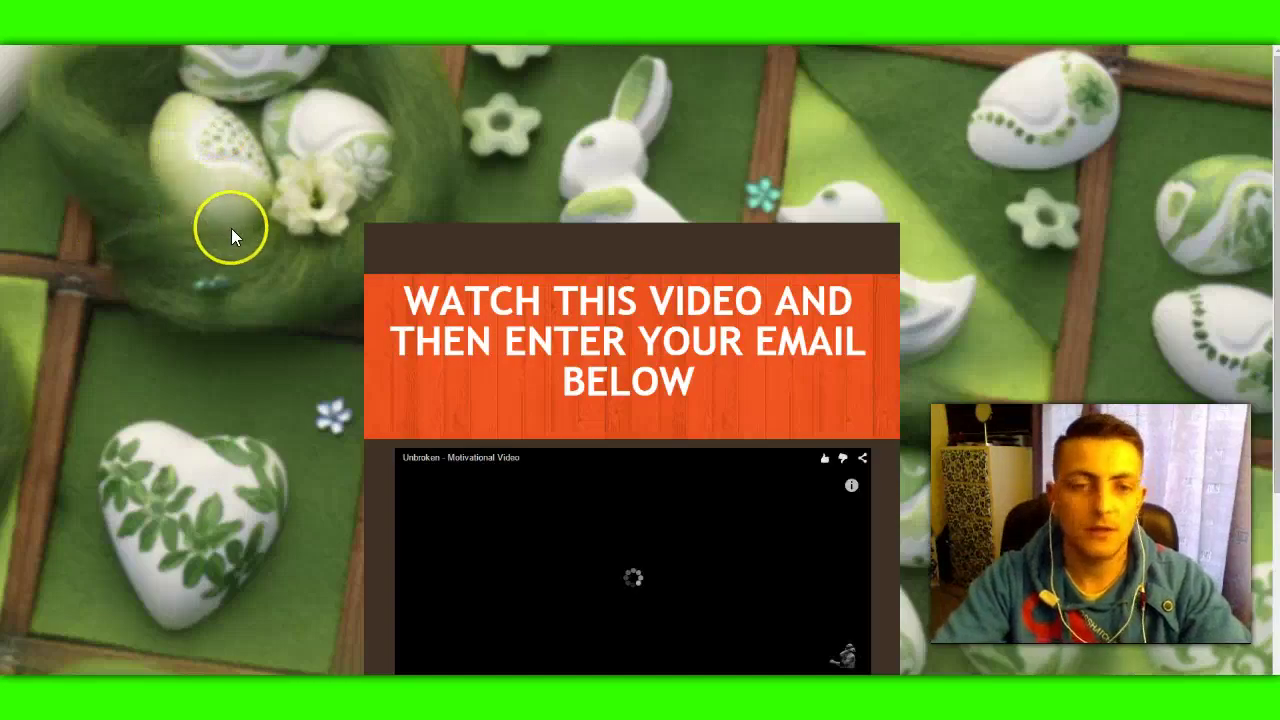
# Step: Pause the video and sign up with a test e-mail address to check the iPAS redirect
pyautogui.scroll(-2, 229, 227)
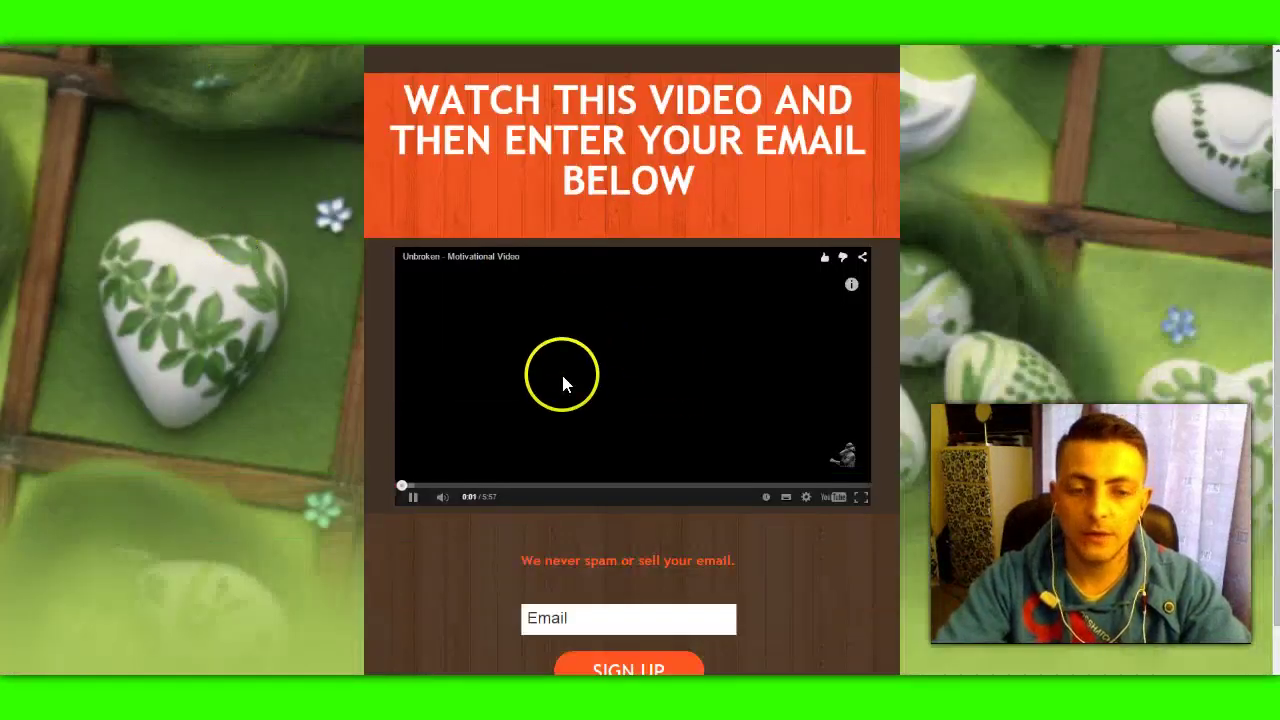
pyautogui.click(563, 372)
pyautogui.scroll(-1, 290, 425)
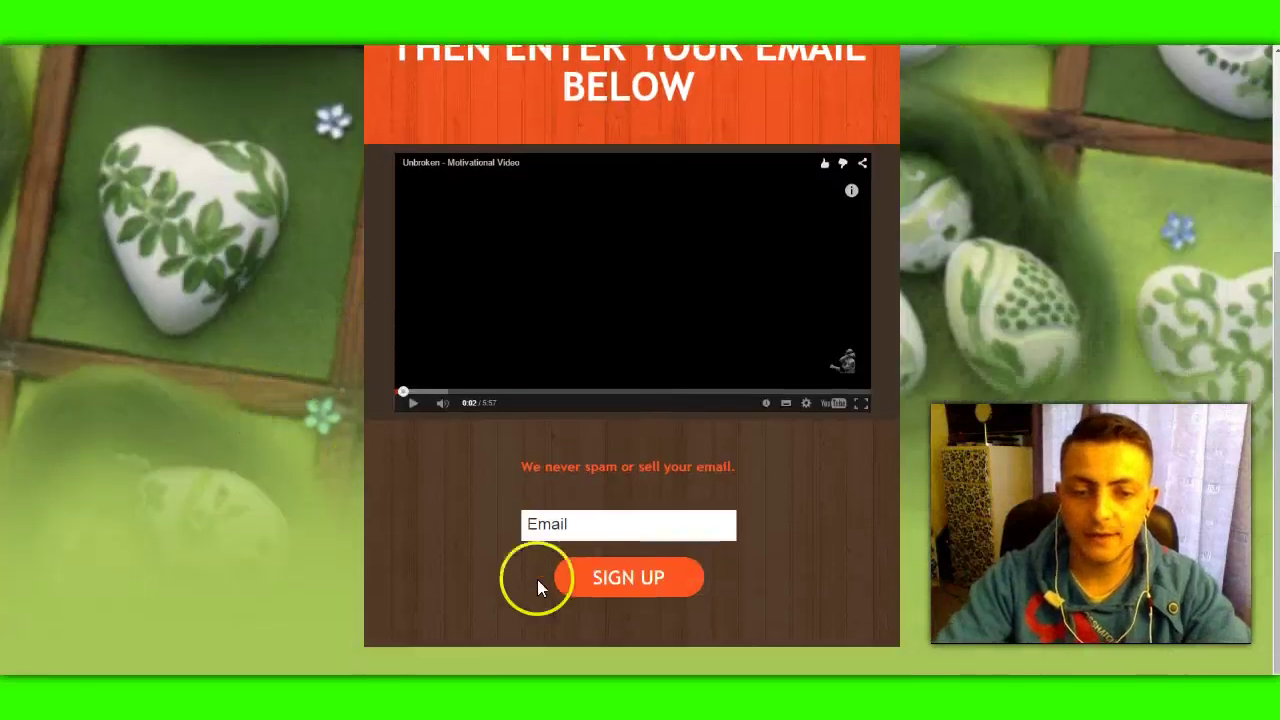
pyautogui.click(576, 529)
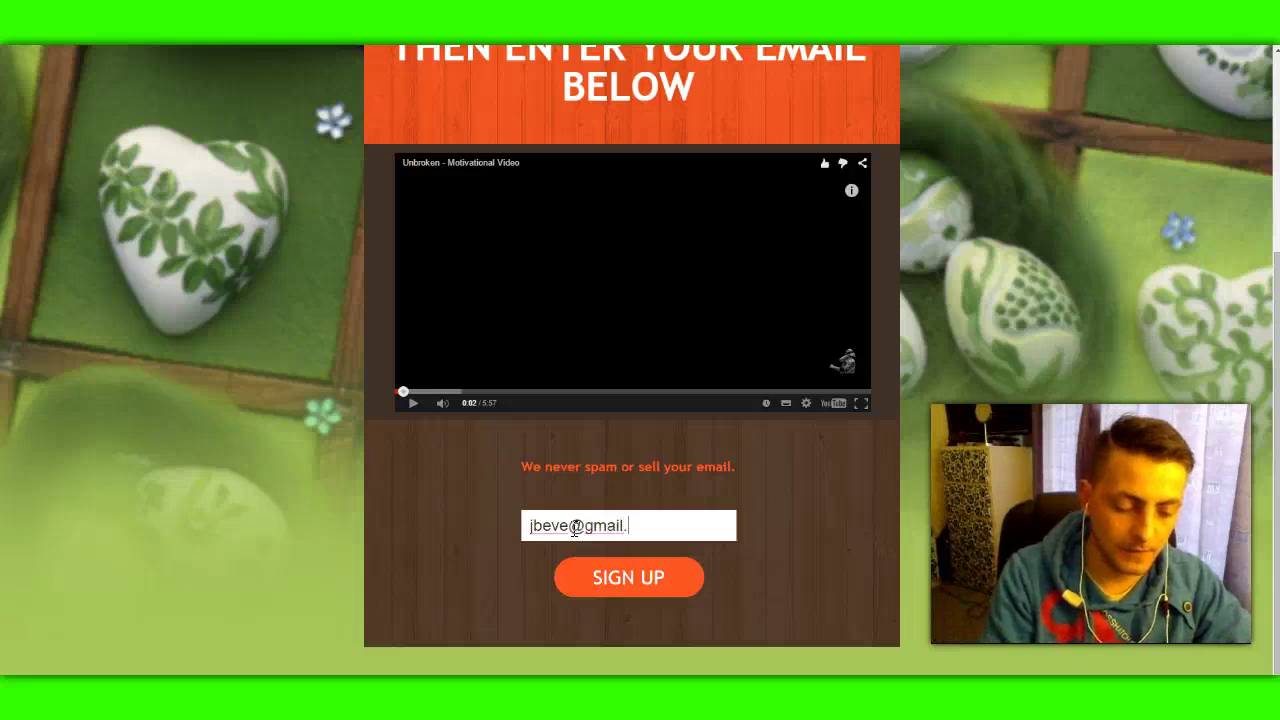
pyautogui.click(612, 598)
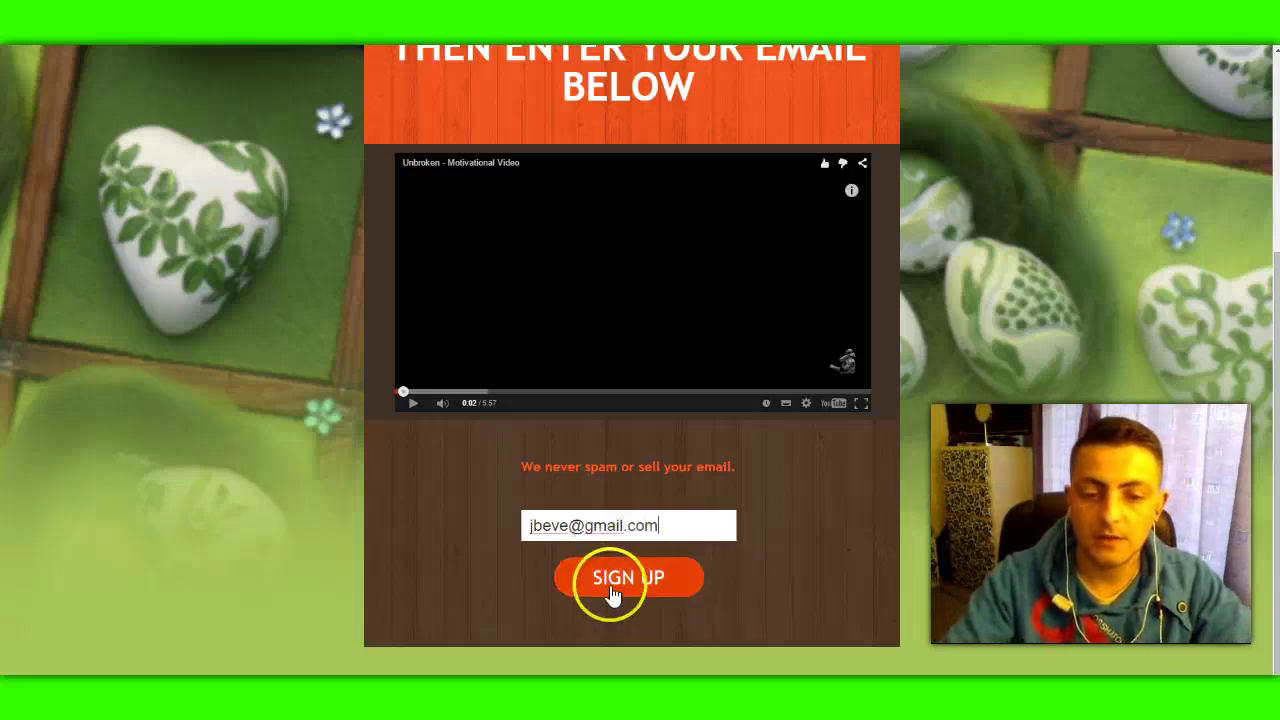
pyautogui.click(642, 527)
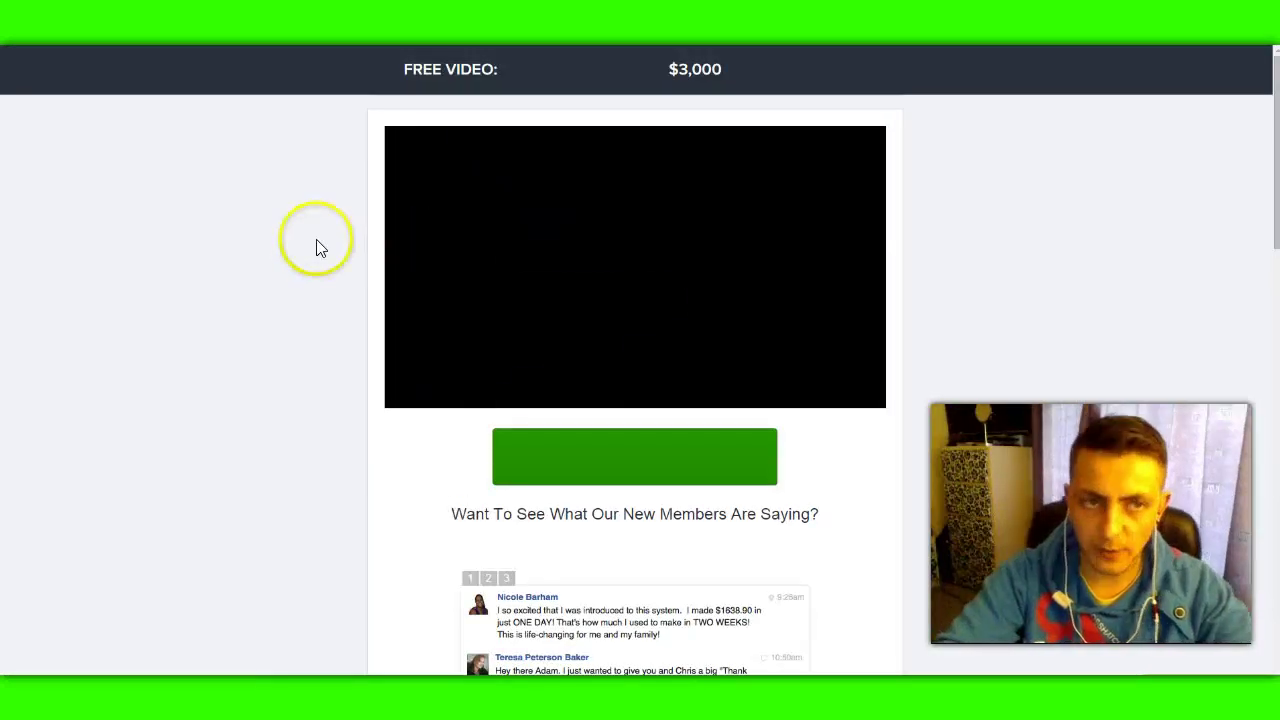
# Step: Close the iPAS thank-you tab and return to GetResponse's Well done! page
pyautogui.moveTo(257, 97)
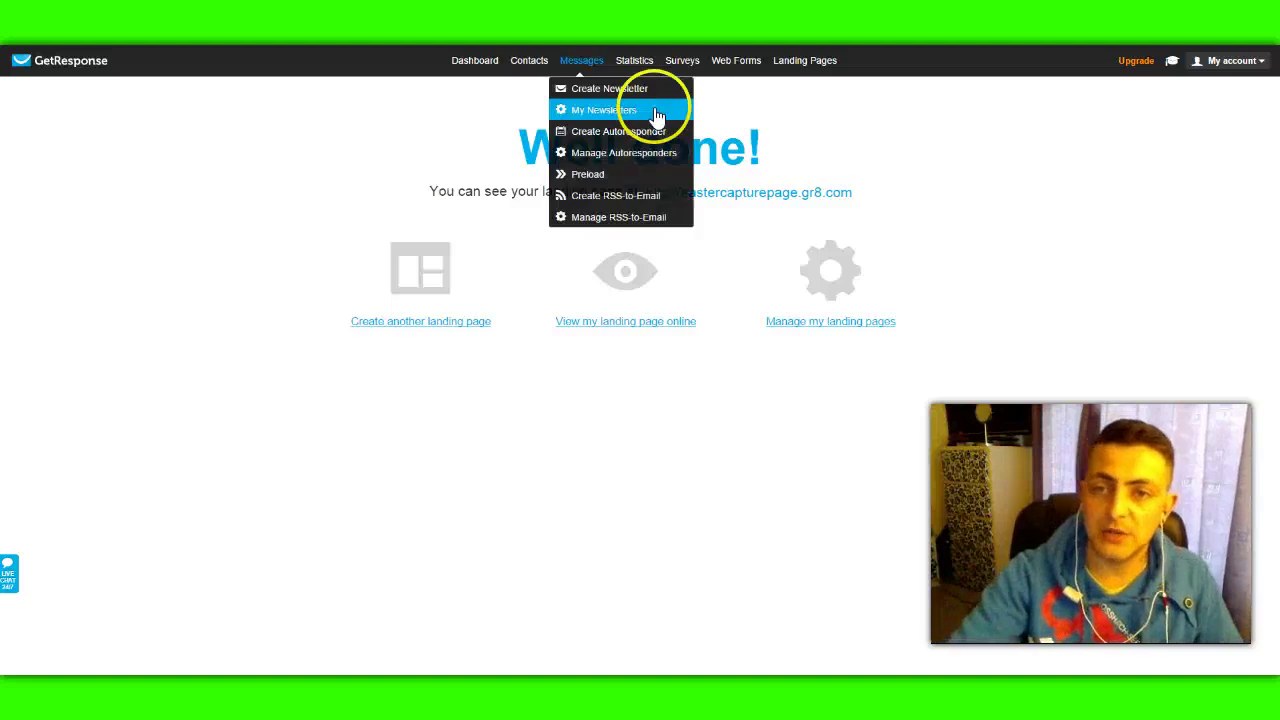
# Step: Open Landing Pages > Create and browse the Webinar, Thank You, Video, About Me and Download templates
pyautogui.moveTo(803, 67)
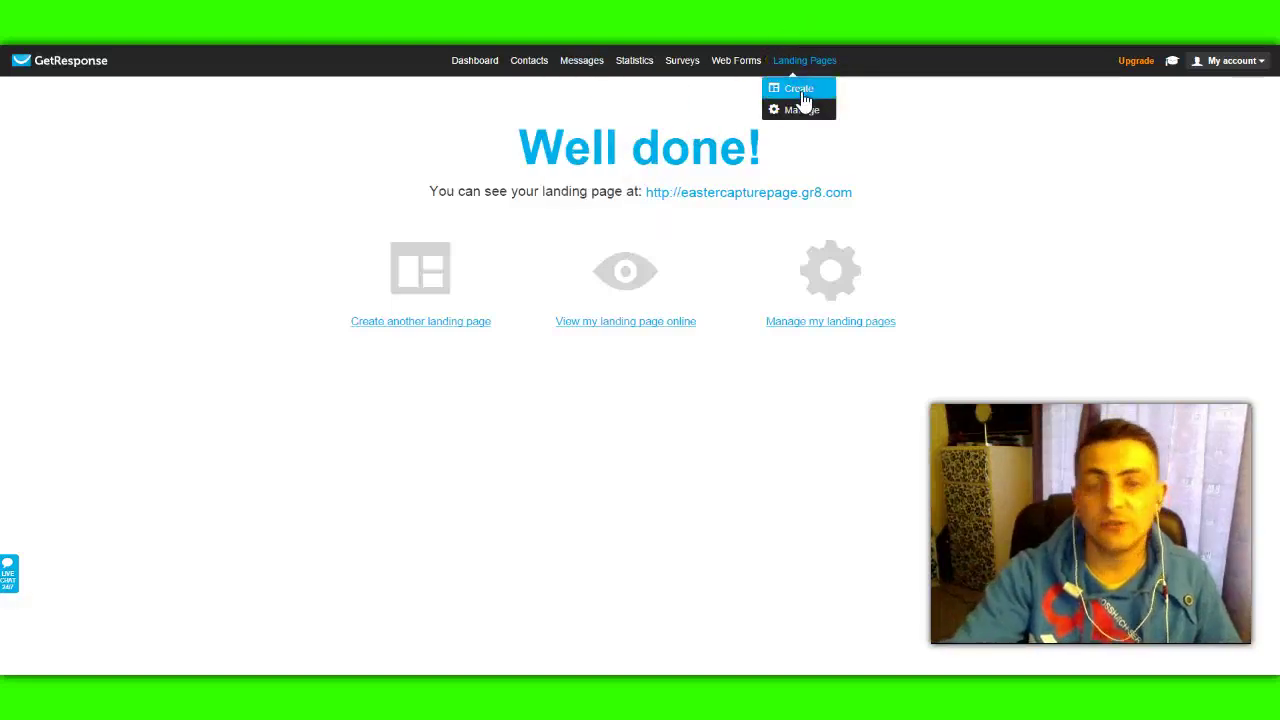
pyautogui.click(801, 92)
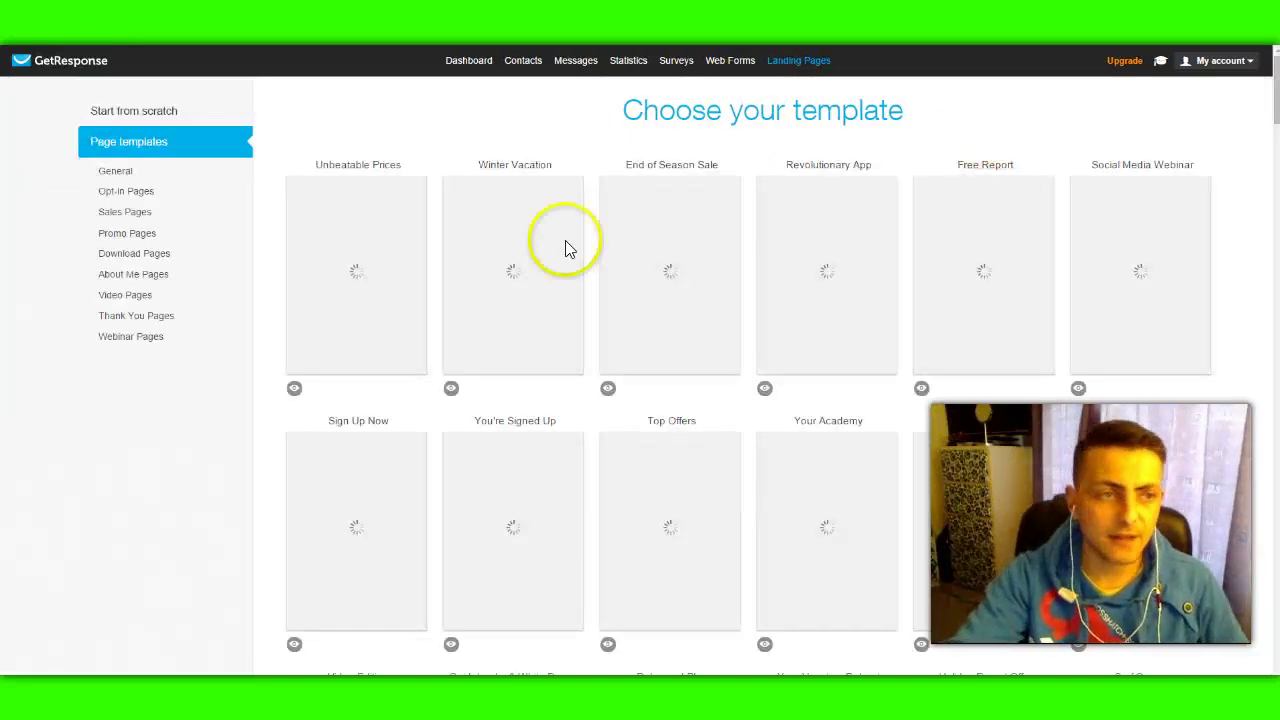
pyautogui.moveTo(485, 271)
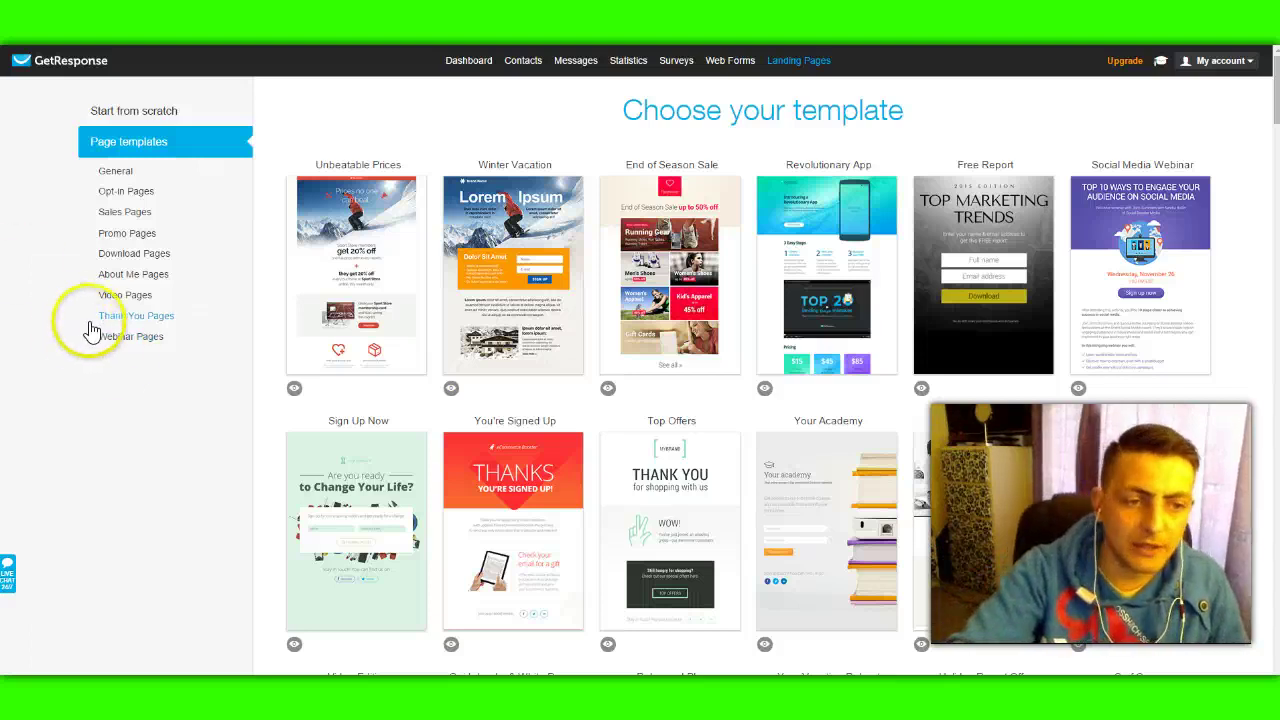
pyautogui.click(122, 340)
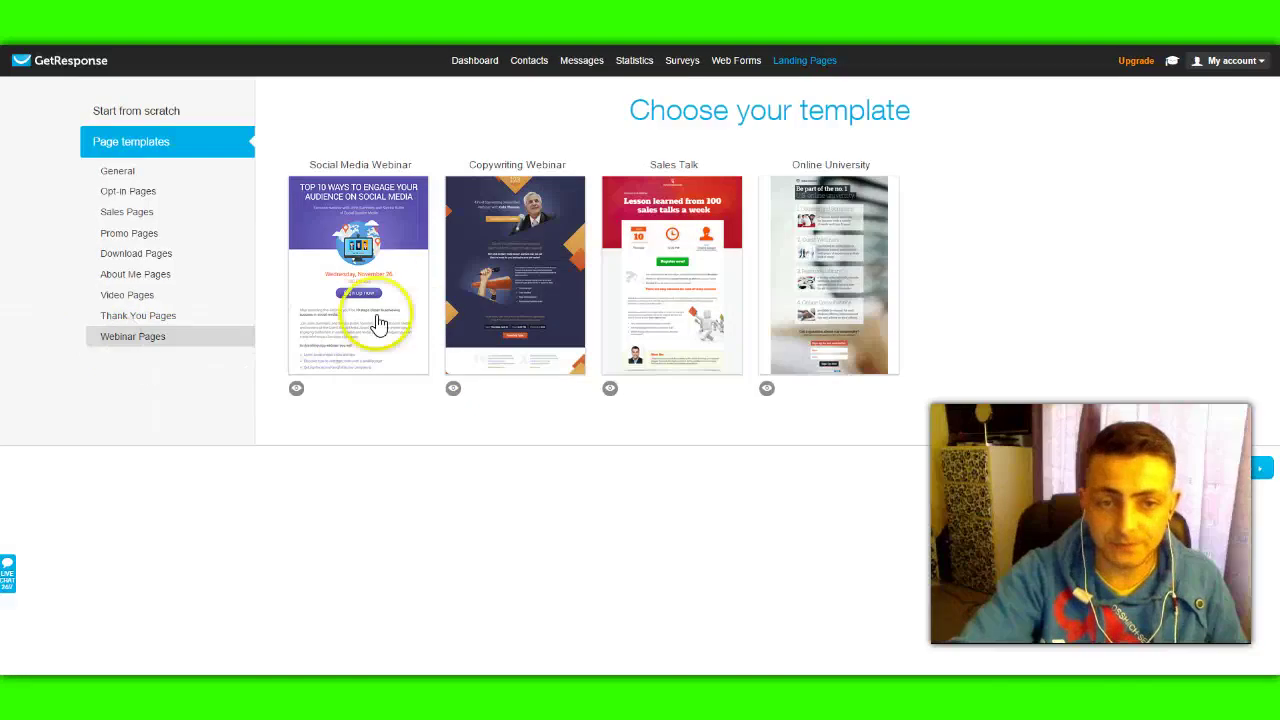
pyautogui.click(127, 318)
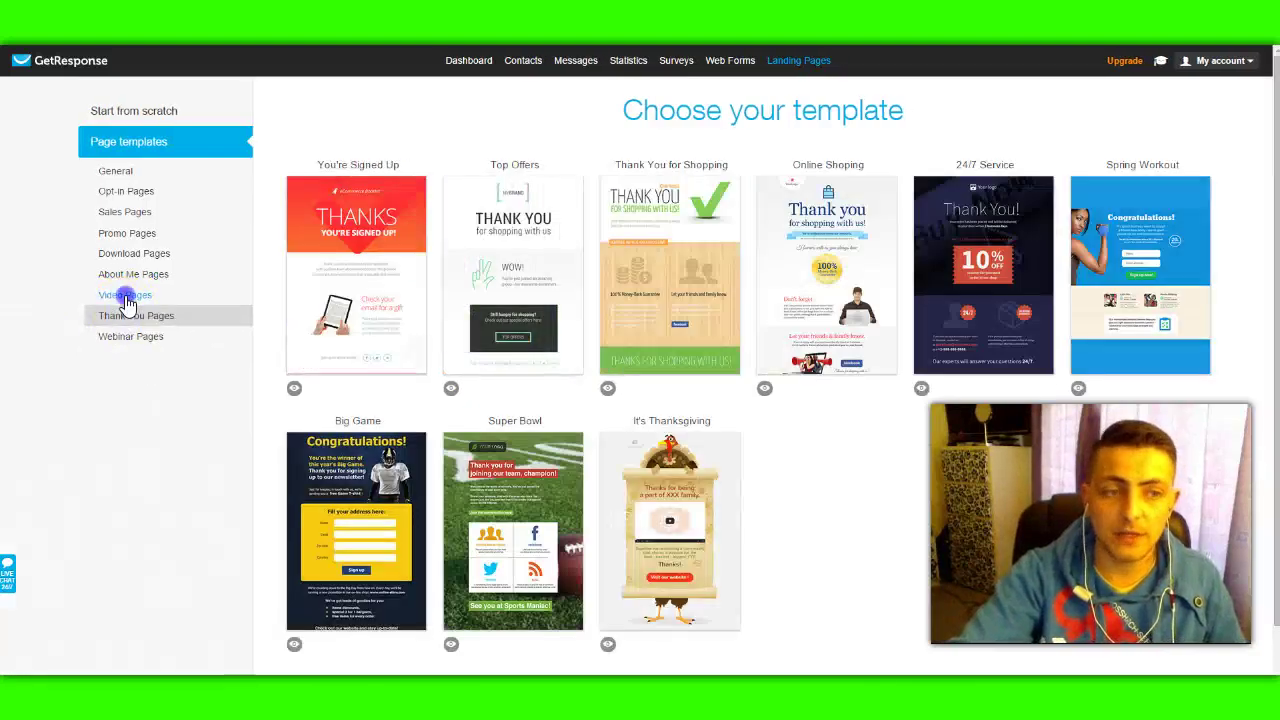
pyautogui.click(125, 298)
pyautogui.click(130, 279)
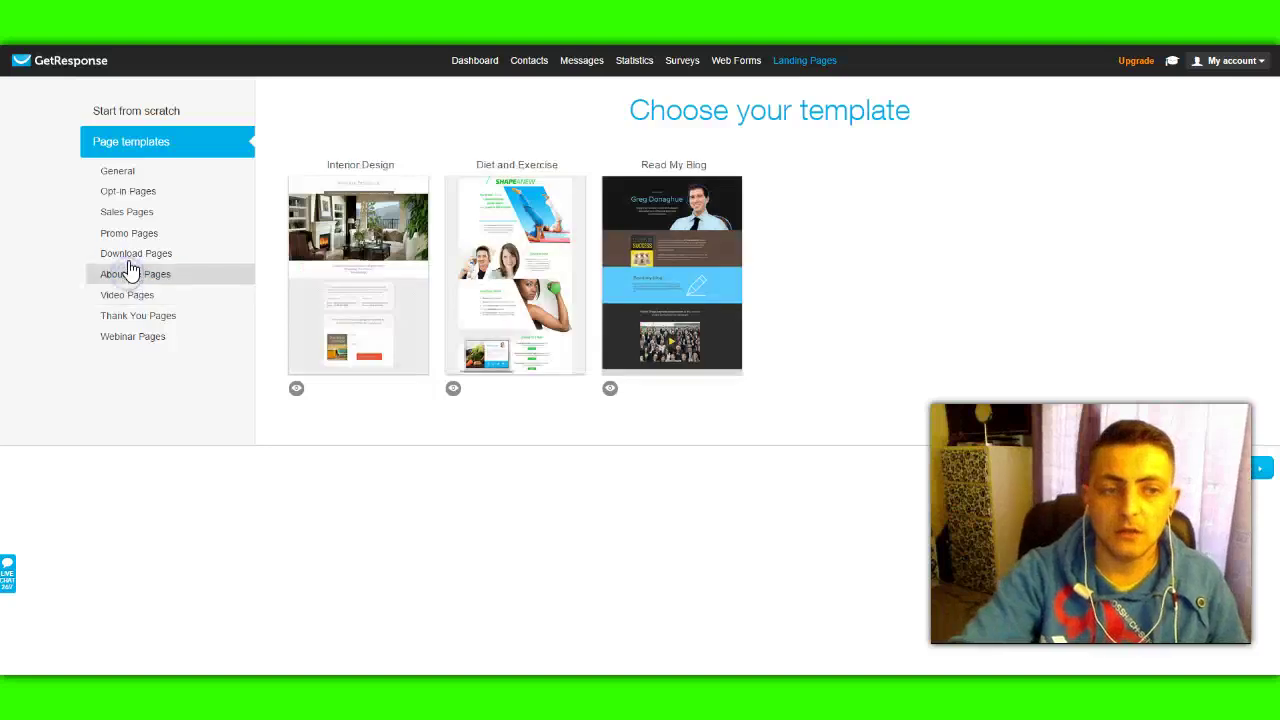
pyautogui.click(130, 256)
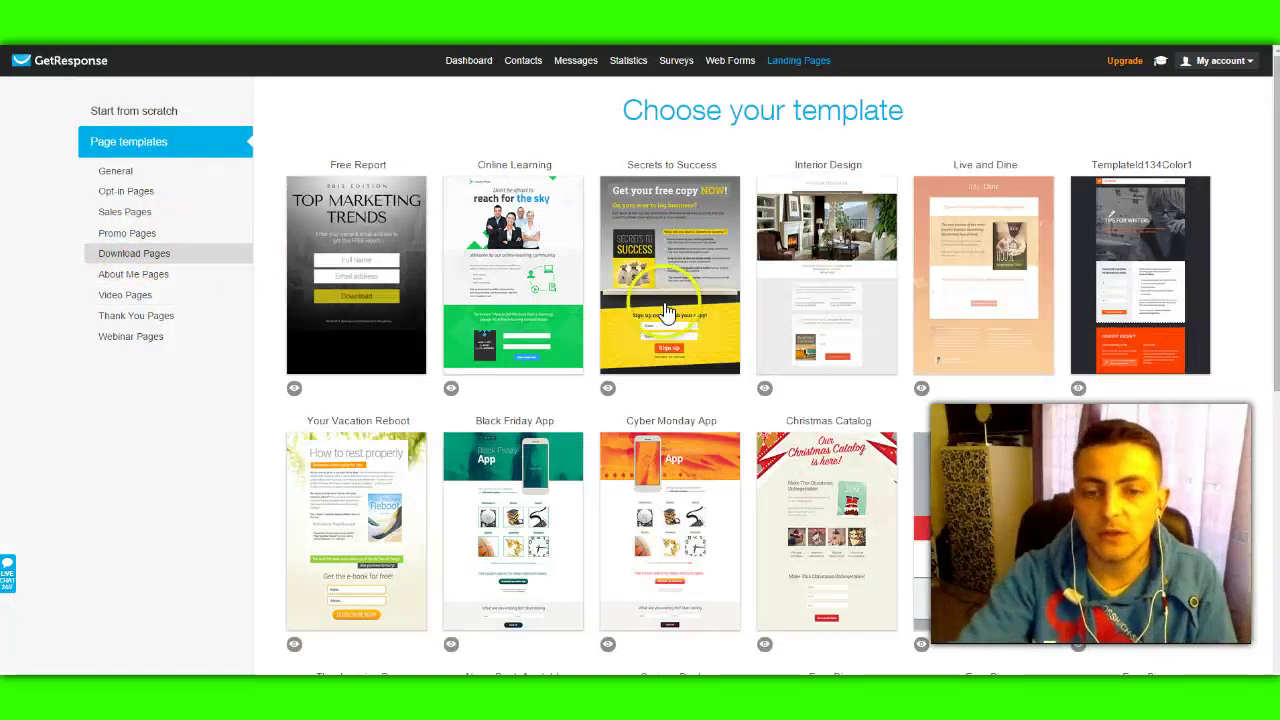
# Step: Browse the Promo, Sales and Opt-in templates, ending back on General
pyautogui.scroll(-5, 666, 305)
pyautogui.scroll(8, 629, 289)
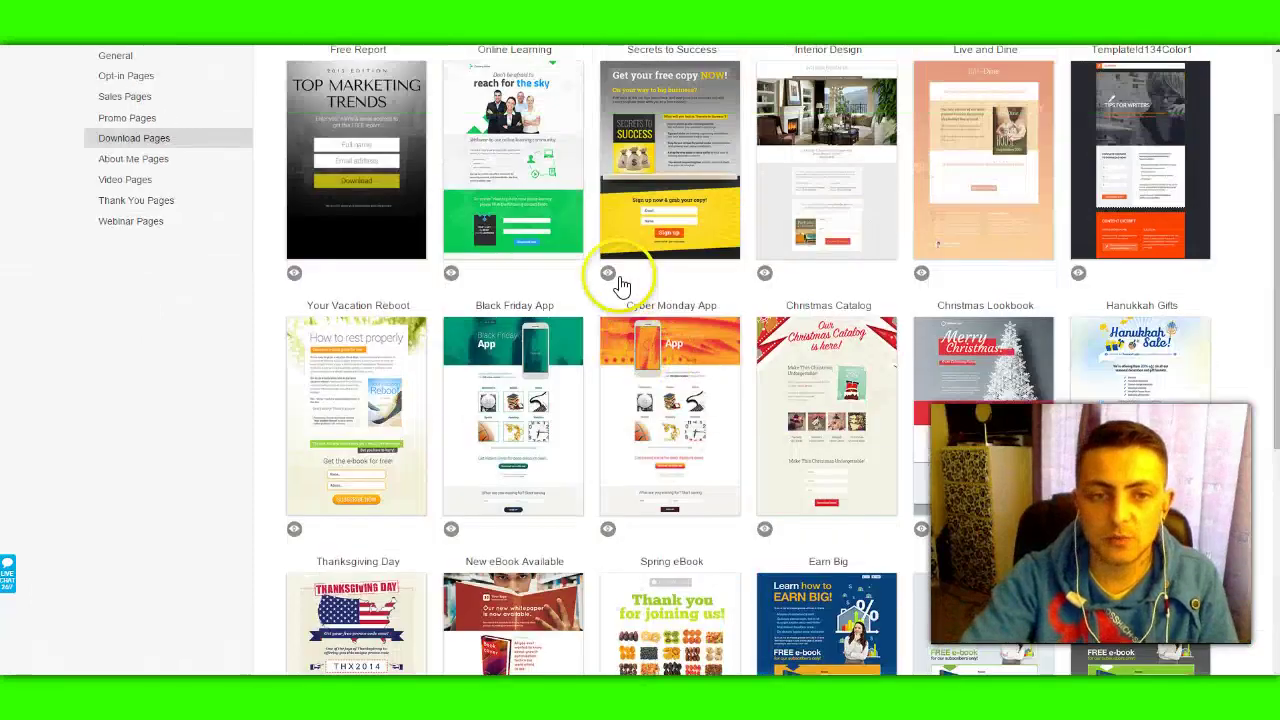
pyautogui.click(110, 233)
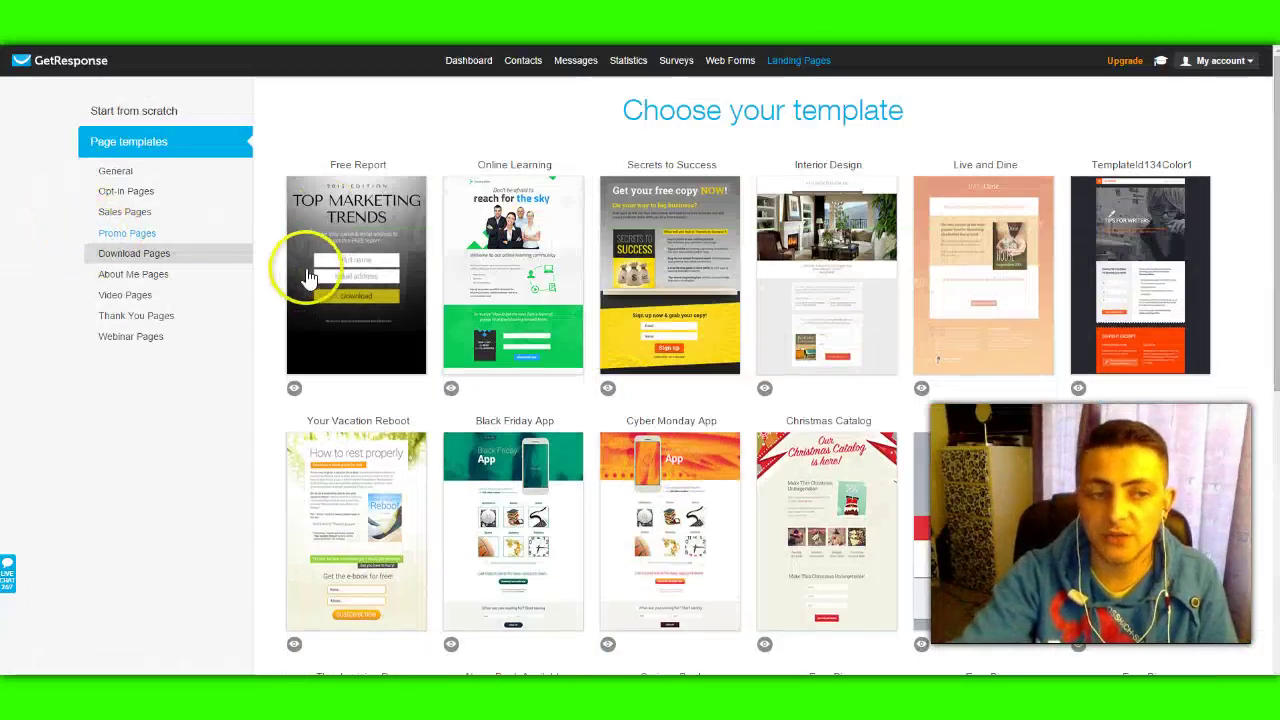
pyautogui.click(117, 214)
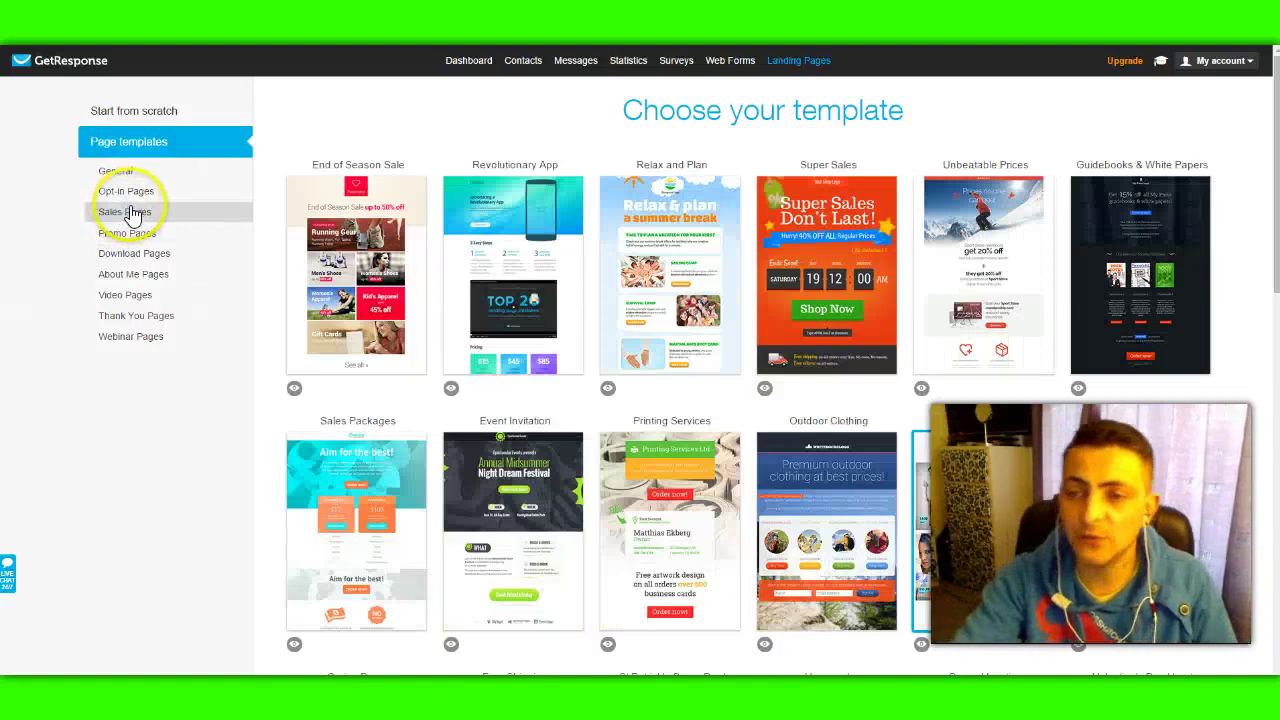
pyautogui.click(146, 192)
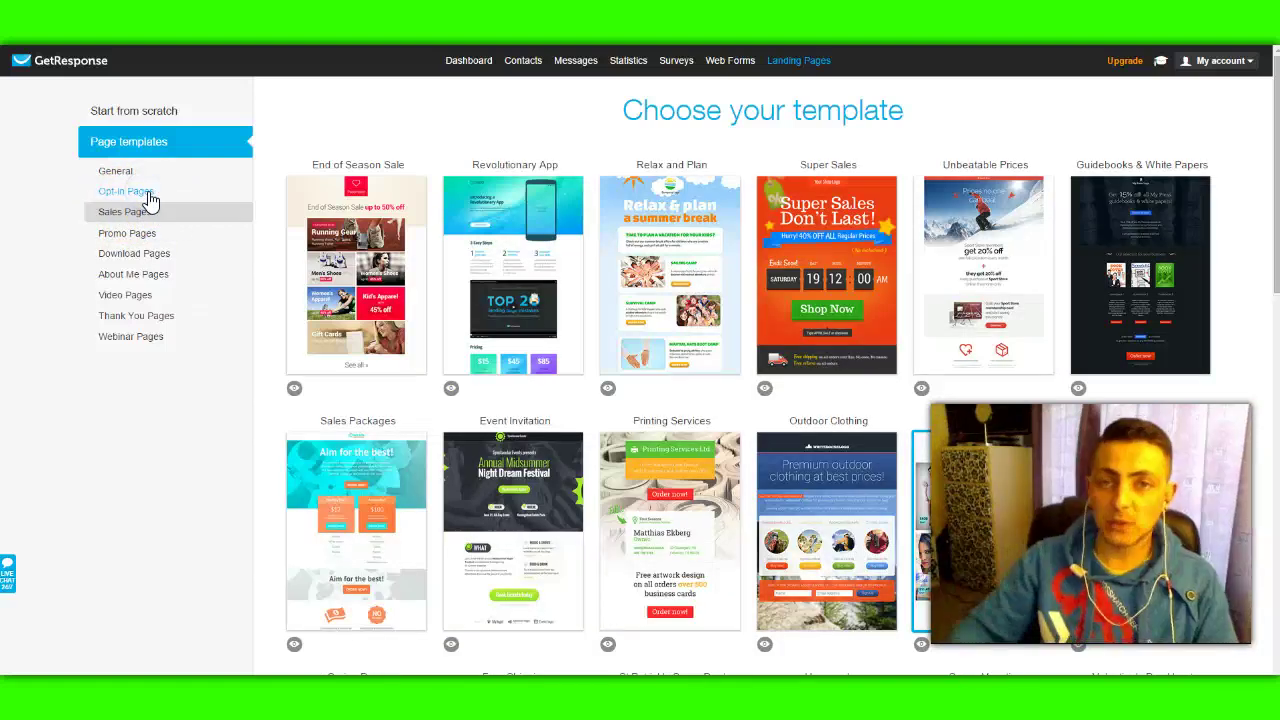
pyautogui.click(118, 173)
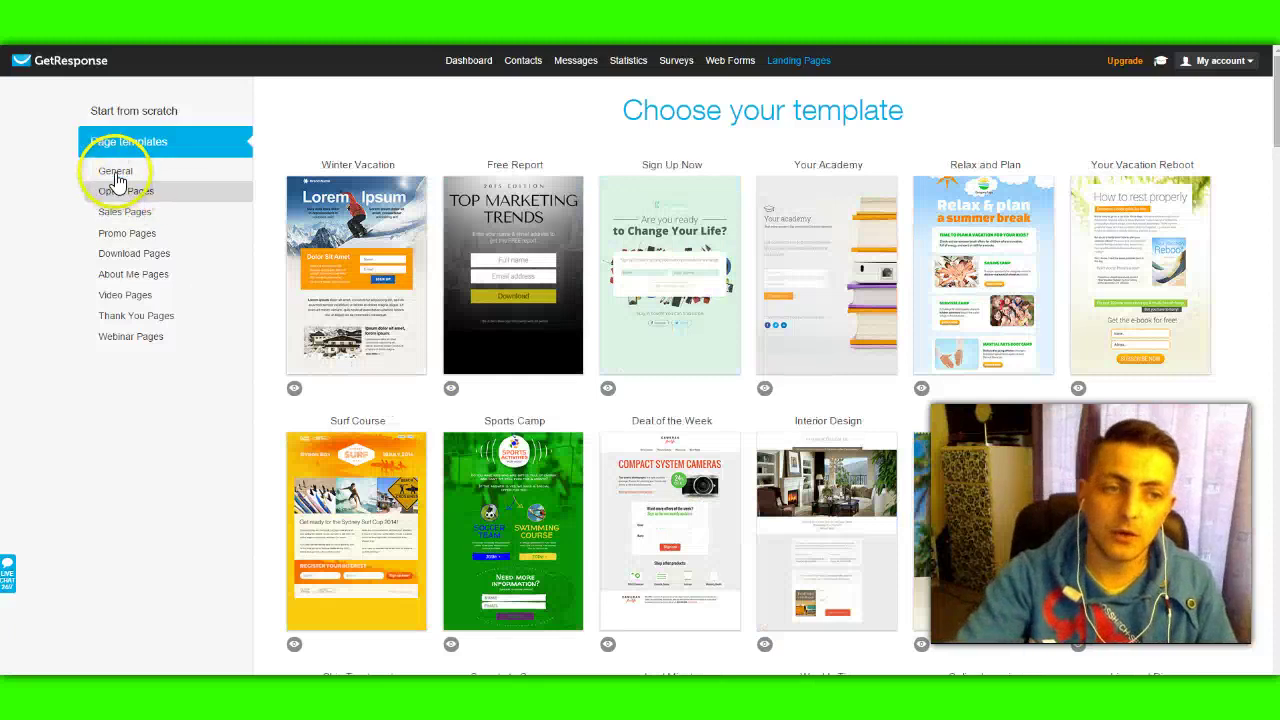
# Step: Switch the gallery to Start from scratch and look through Plain Templates 1–9
pyautogui.click(130, 108)
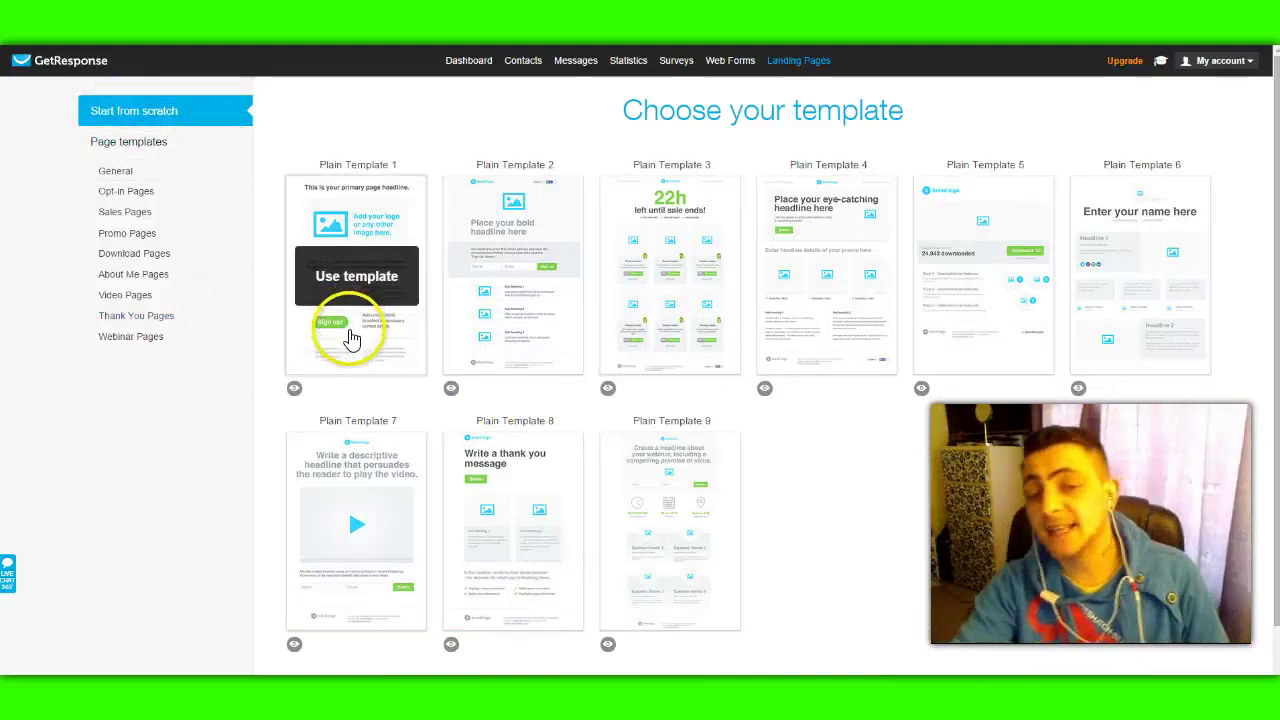
pyautogui.scroll(-1, 480, 357)
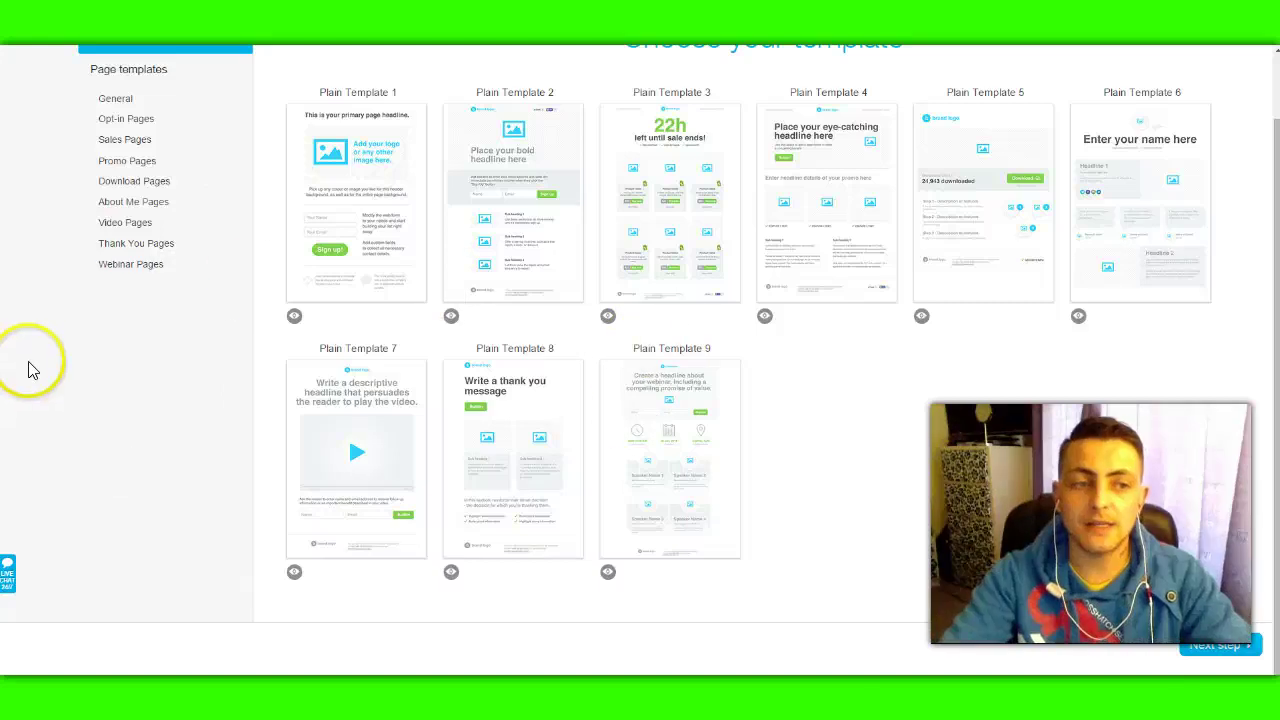
pyautogui.scroll(1, 30, 370)
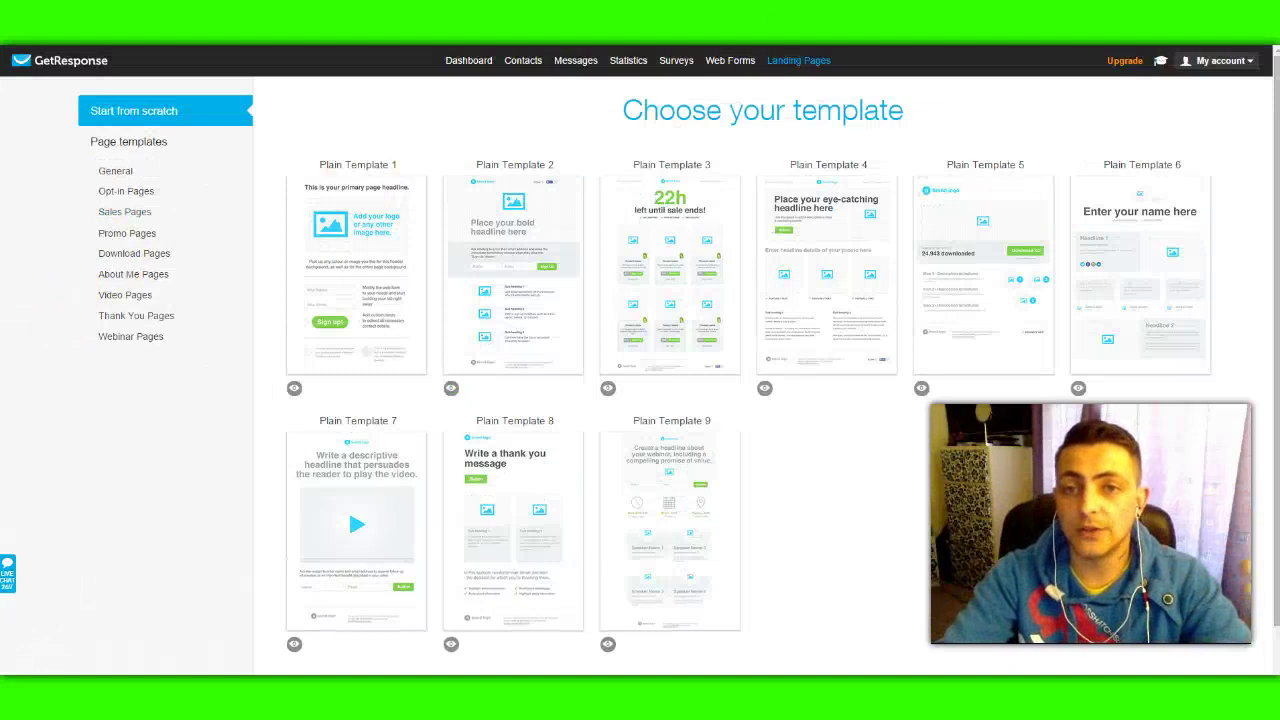
pyautogui.moveTo(801, 62)
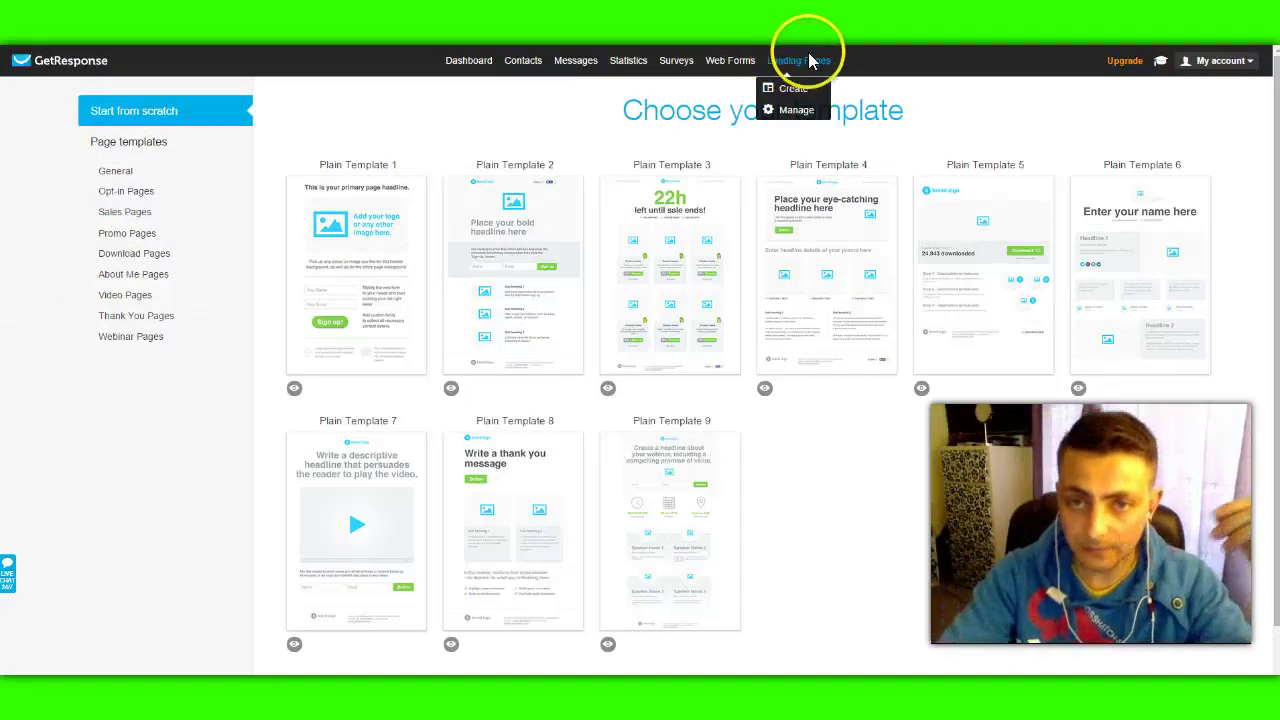
# Step: Open Landing Pages > Manage to check eastercapturepage: published, 1 subscriber, 1 visitor
pyautogui.click(795, 110)
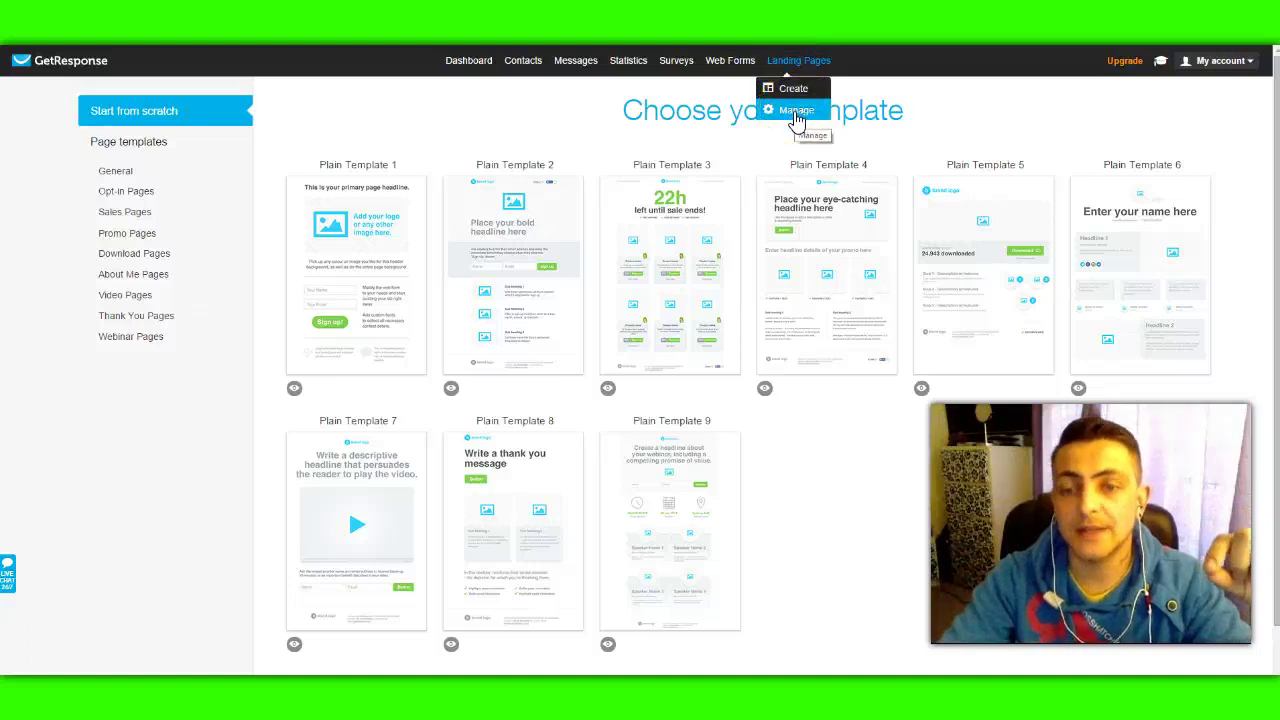
pyautogui.click(503, 146)
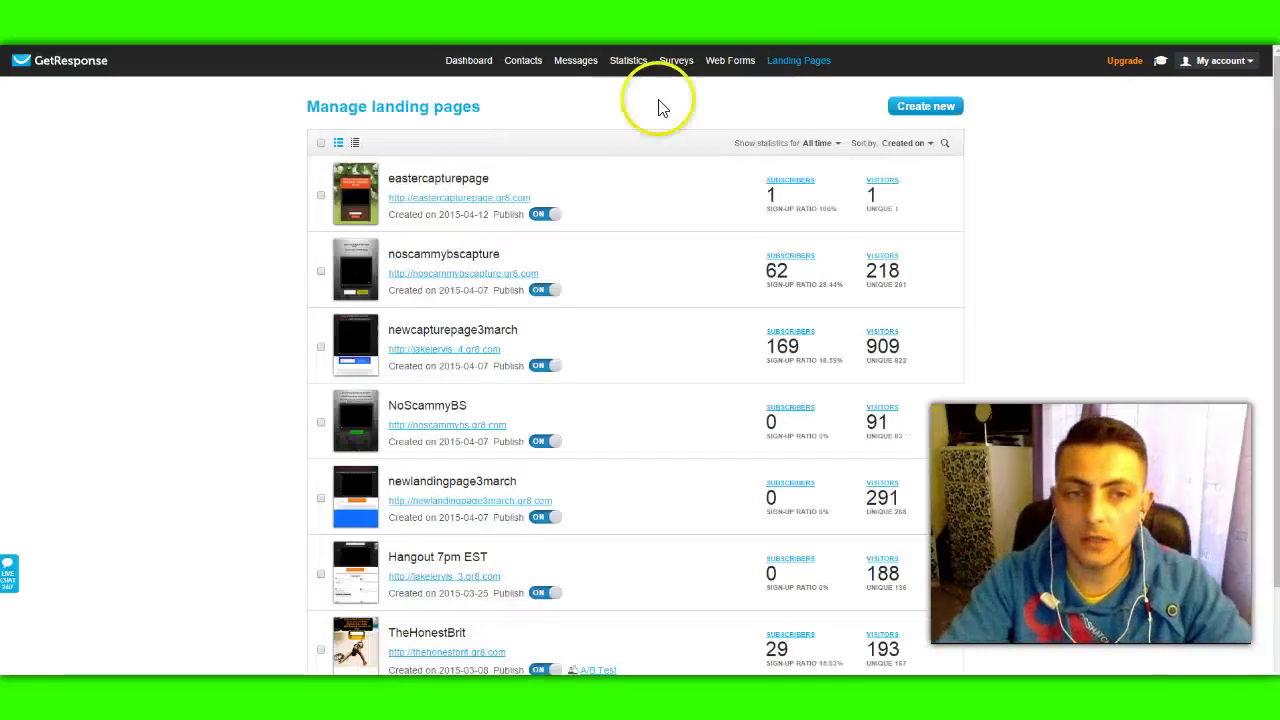
pyautogui.moveTo(543, 200)
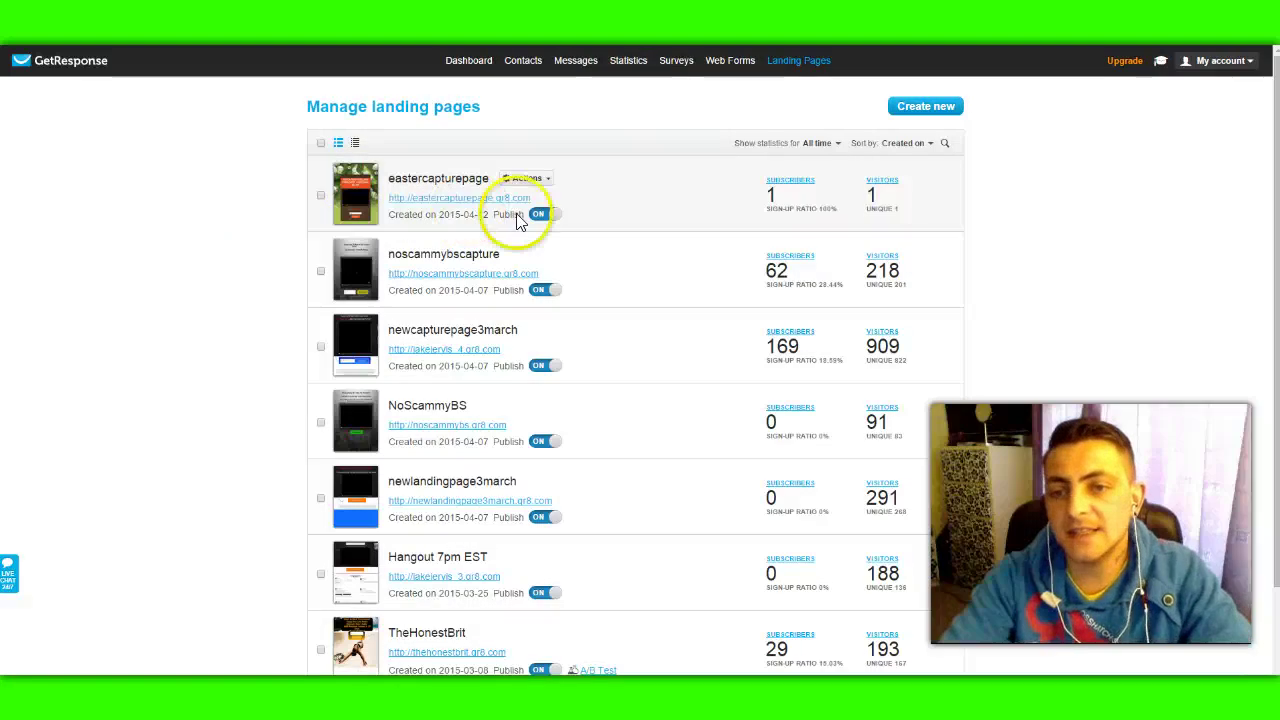